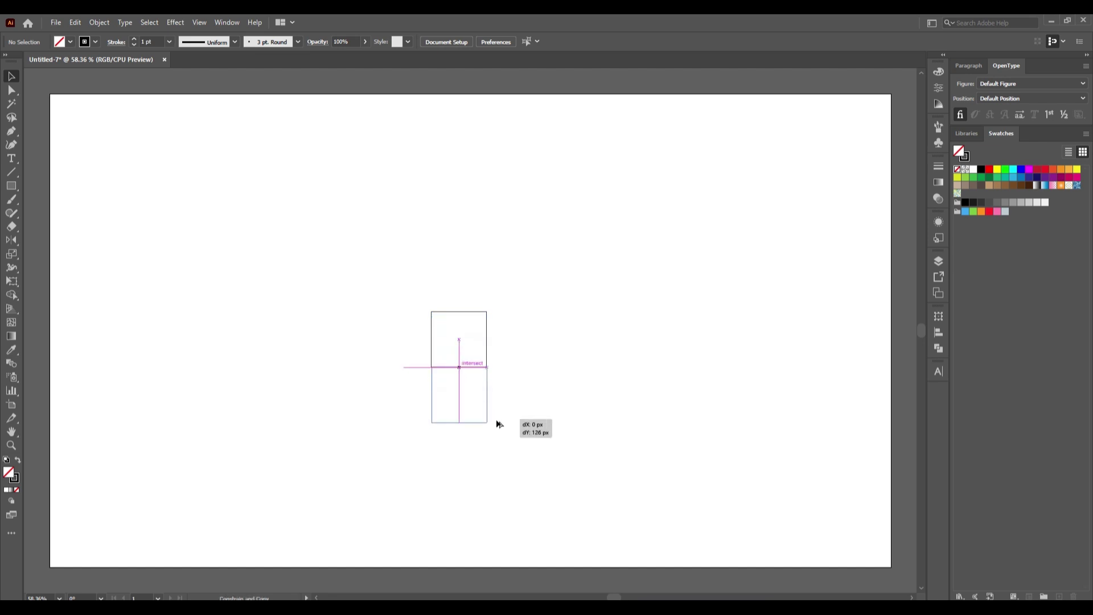
Draw a square of about 253 px flush against the left edge of the two stacked small squares, spanning their combined height
{"action": "left_click", "coordinate": [563, 482]}
{"action": "left_click", "coordinate": [12, 186]}
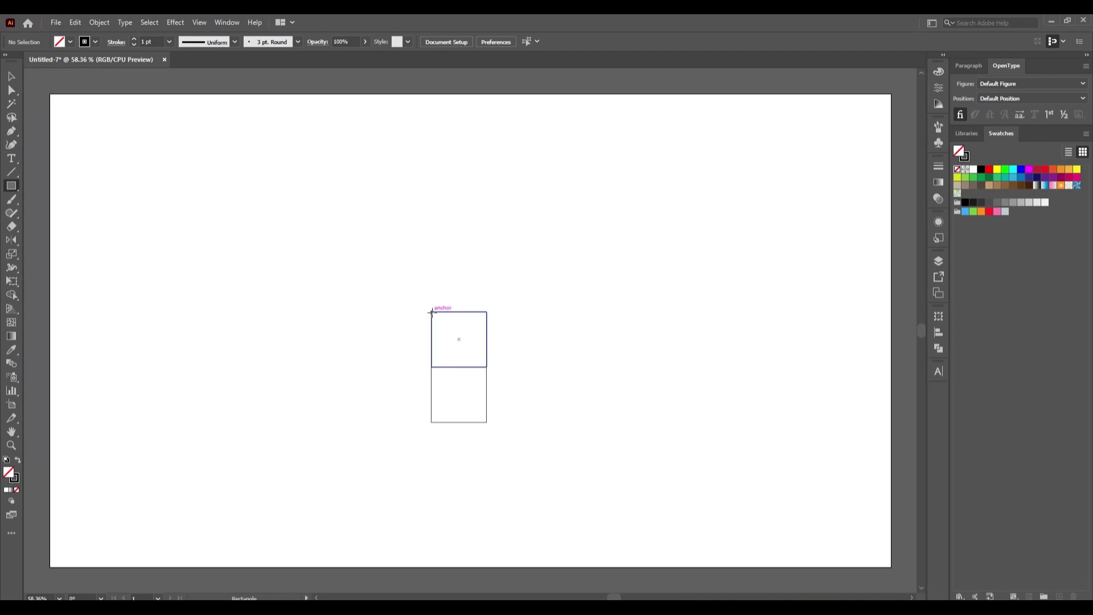
{"action": "mouse_move", "coordinate": [431, 312]}
{"action": "left_mouse_down"}
{"action": "mouse_move", "coordinate": [292, 368]}
{"action": "mouse_move", "coordinate": [298, 345]}
{"action": "mouse_move", "coordinate": [321, 328]}
{"action": "left_mouse_up"}
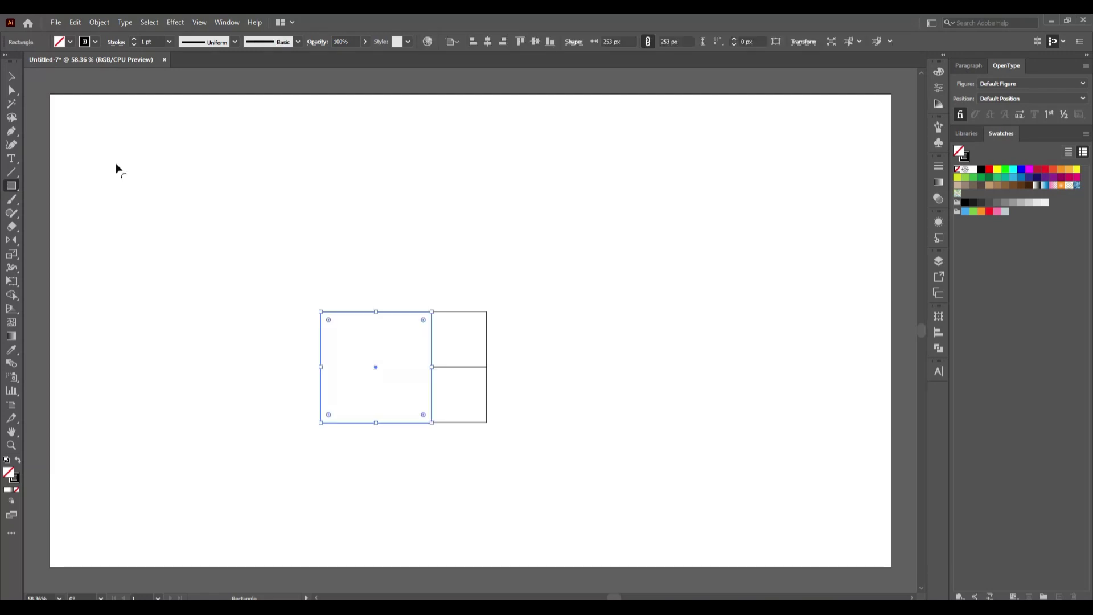
Rotate all three squares together a quarter turn clockwise so the two small squares sit below the large one
{"action": "left_click", "coordinate": [12, 75]}
{"action": "left_click", "coordinate": [263, 362]}
{"action": "left_click_drag", "start_coordinate": [267, 279], "coordinate": [552, 452]}
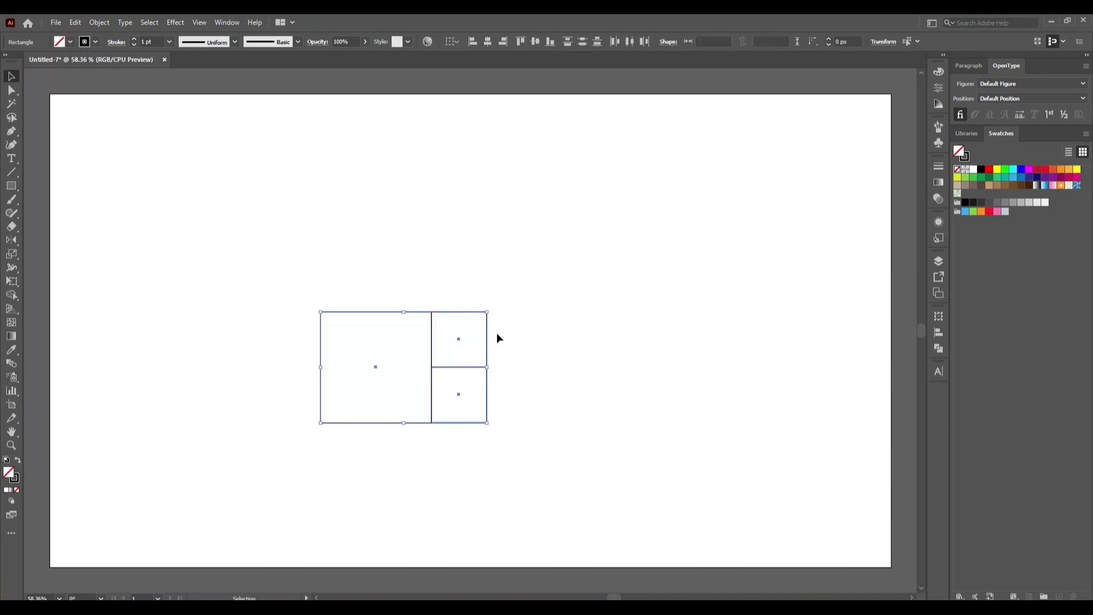
{"action": "left_click_drag", "start_coordinate": [493, 306], "coordinate": [490, 468]}
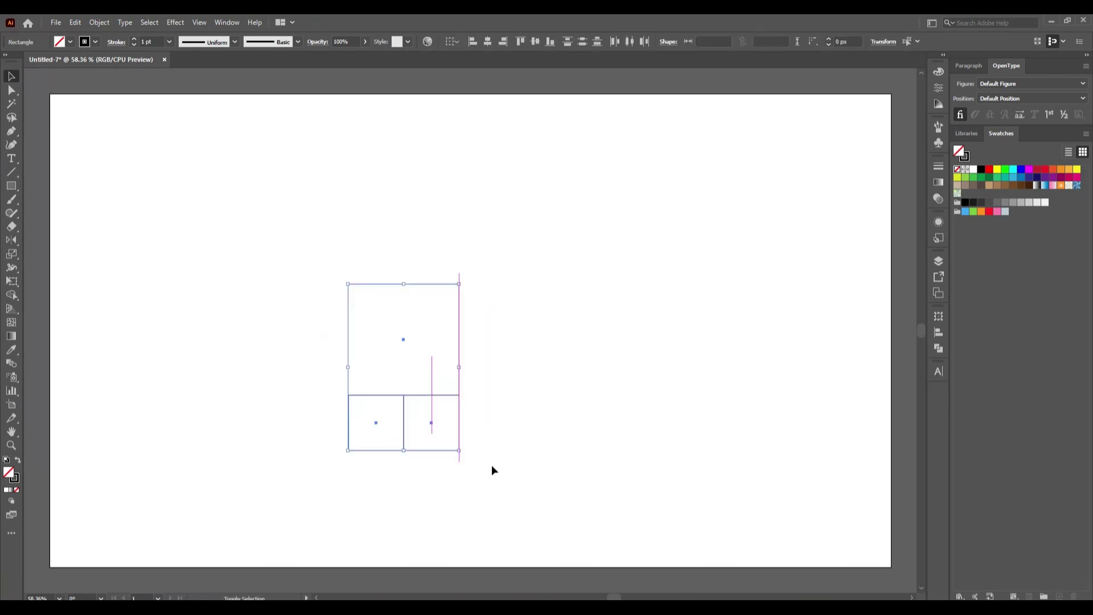
{"action": "left_click", "coordinate": [276, 341]}
Draw a square of about 379 px flush against the left side of the rotated arrangement, spanning its full height
{"action": "left_click", "coordinate": [11, 186]}
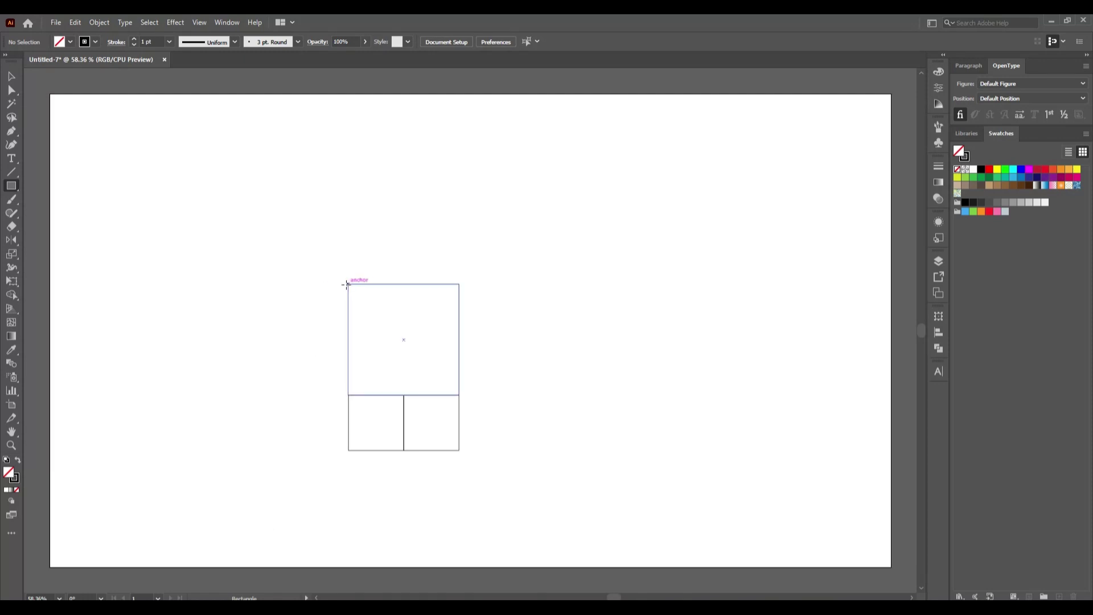
{"action": "left_click_drag", "start_coordinate": [347, 284], "coordinate": [197, 451]}
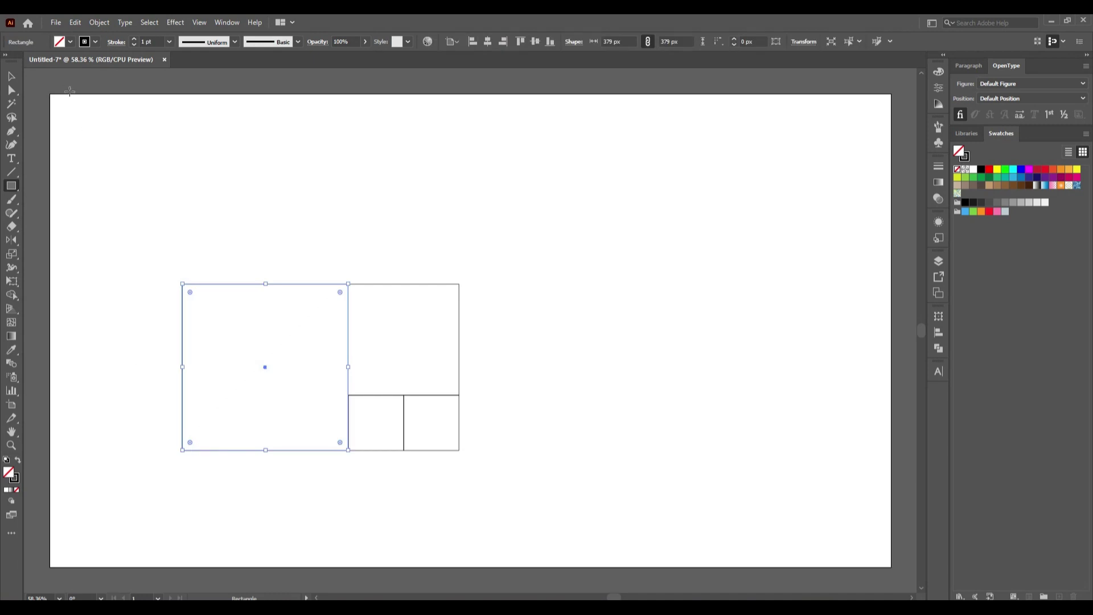
{"action": "left_click", "coordinate": [12, 75]}
{"action": "left_click", "coordinate": [147, 212]}
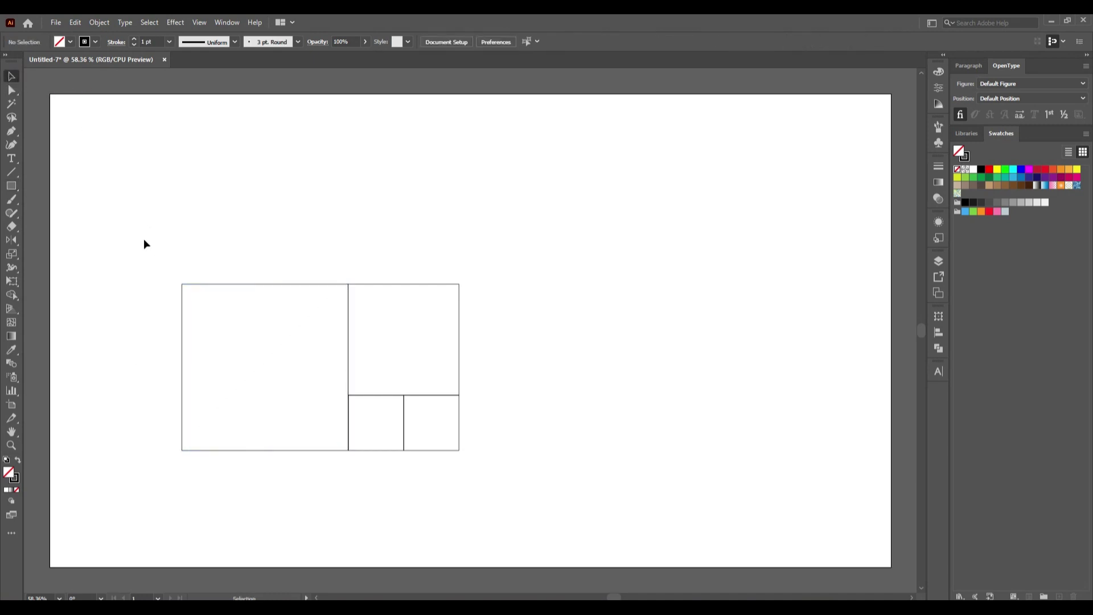
Draw circles inscribed in the largest square (about 380 px), the middle square and the right-hand small square (about 126 px)
{"action": "left_click", "coordinate": [12, 186]}
{"action": "left_click", "coordinate": [83, 213]}
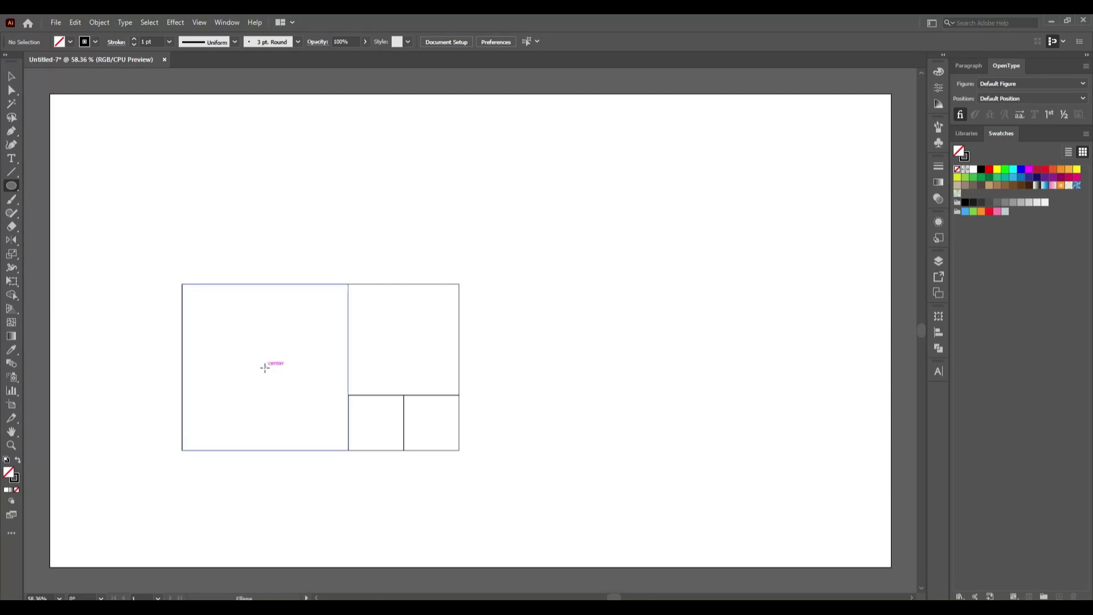
{"action": "left_click_drag", "start_coordinate": [265, 368], "coordinate": [334, 450]}
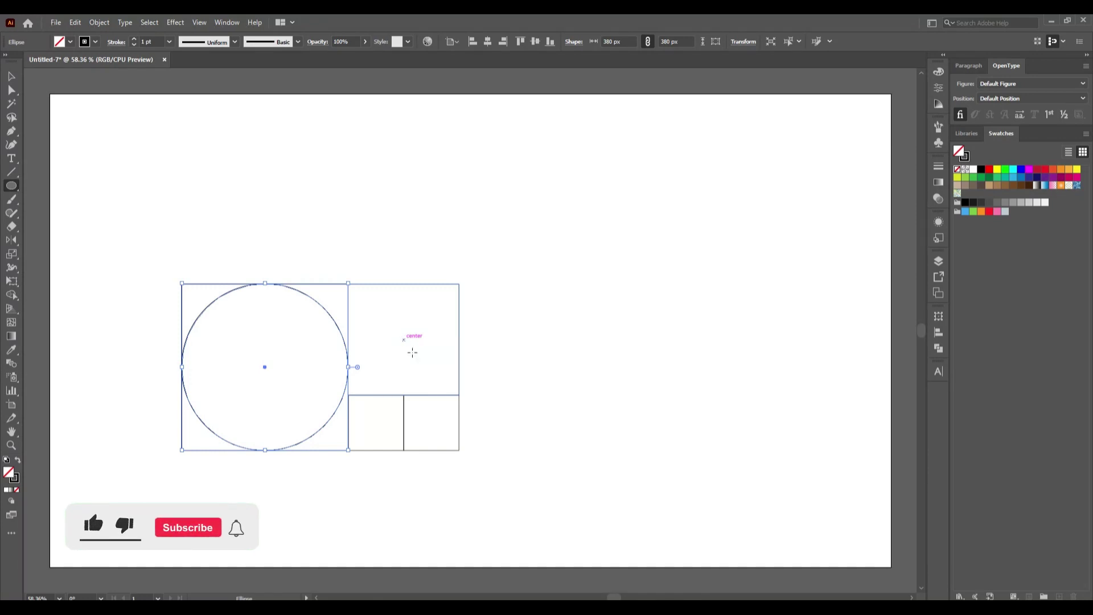
{"action": "left_click_drag", "start_coordinate": [403, 340], "coordinate": [448, 450]}
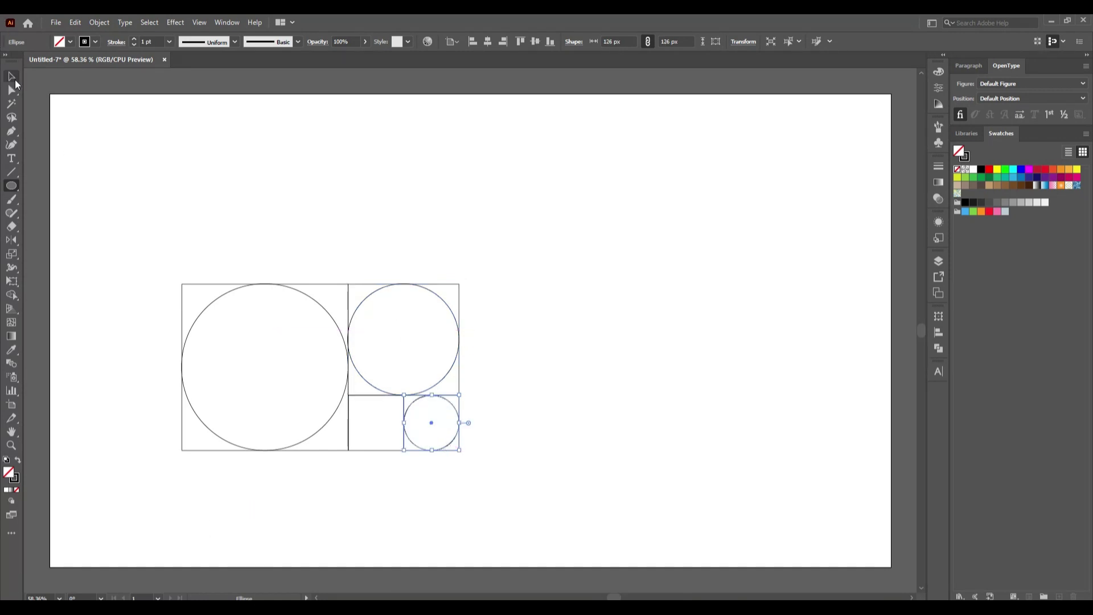
{"action": "key", "text": "v"}
{"action": "left_click", "coordinate": [320, 384]}
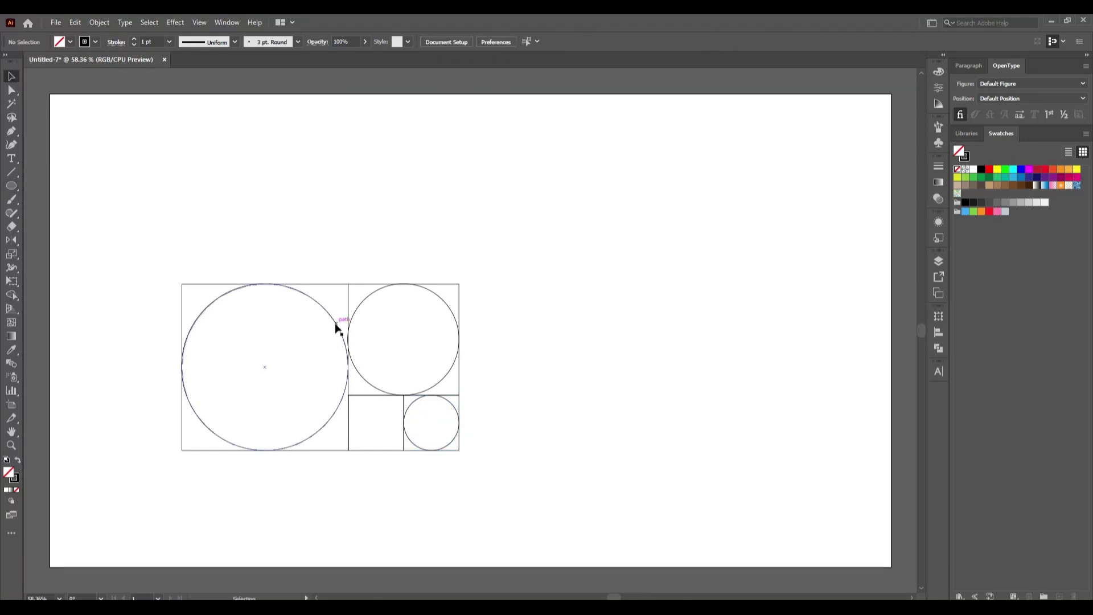
Move the three circles clear of the squares toward the artboard's upper right and delete all the squares
{"action": "left_click", "coordinate": [340, 333]}
{"action": "left_click", "coordinate": [361, 308], "text": "shift"}
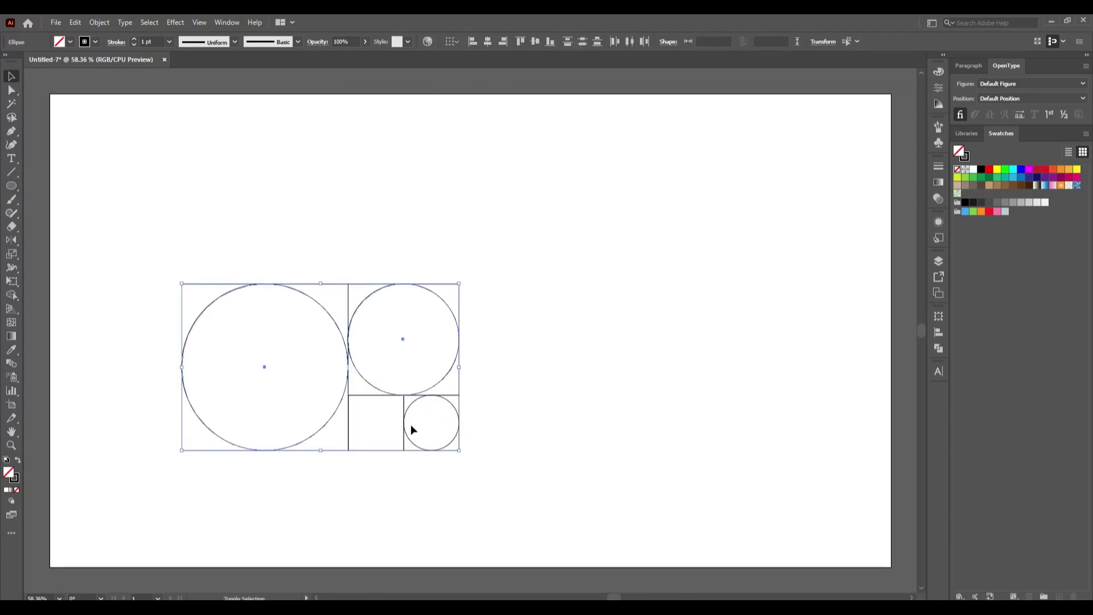
{"action": "left_click", "coordinate": [408, 417], "text": "shift"}
{"action": "left_click_drag", "start_coordinate": [408, 418], "coordinate": [741, 312]}
{"action": "left_click_drag", "start_coordinate": [121, 225], "coordinate": [476, 482]}
{"action": "key", "text": "Delete"}
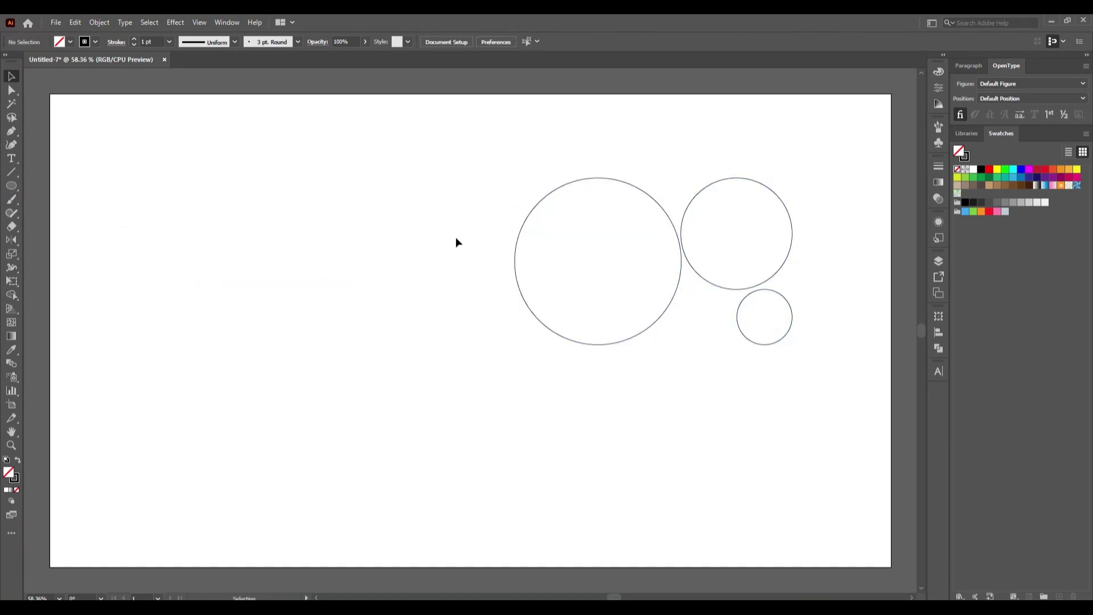
Align the three circles' centres horizontally and vertically, using the largest circle as the key object
{"action": "left_click_drag", "start_coordinate": [474, 155], "coordinate": [820, 374]}
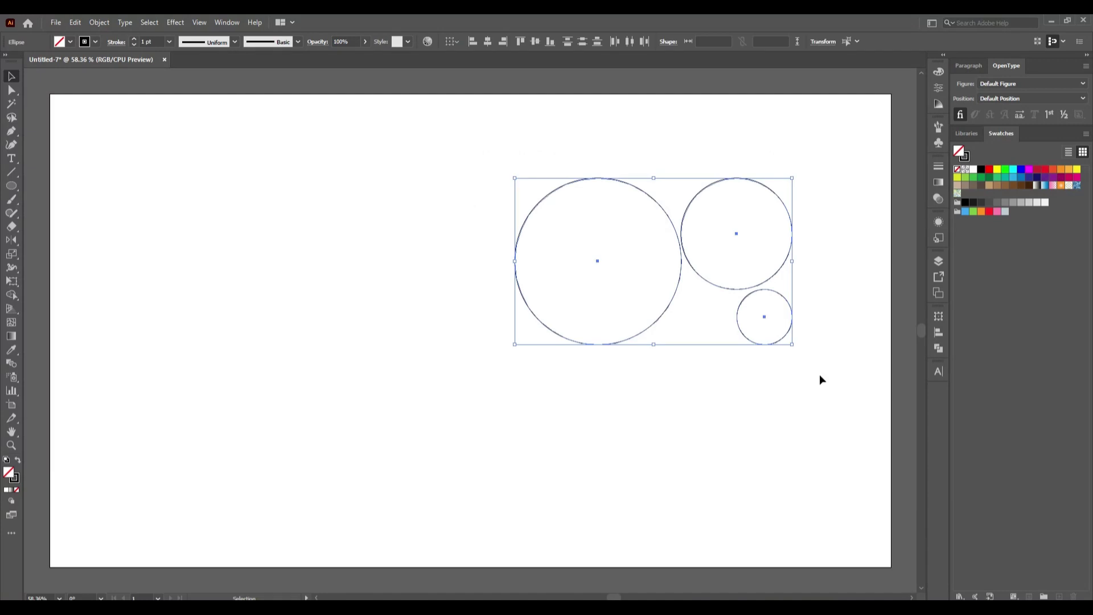
{"action": "left_click", "coordinate": [668, 300]}
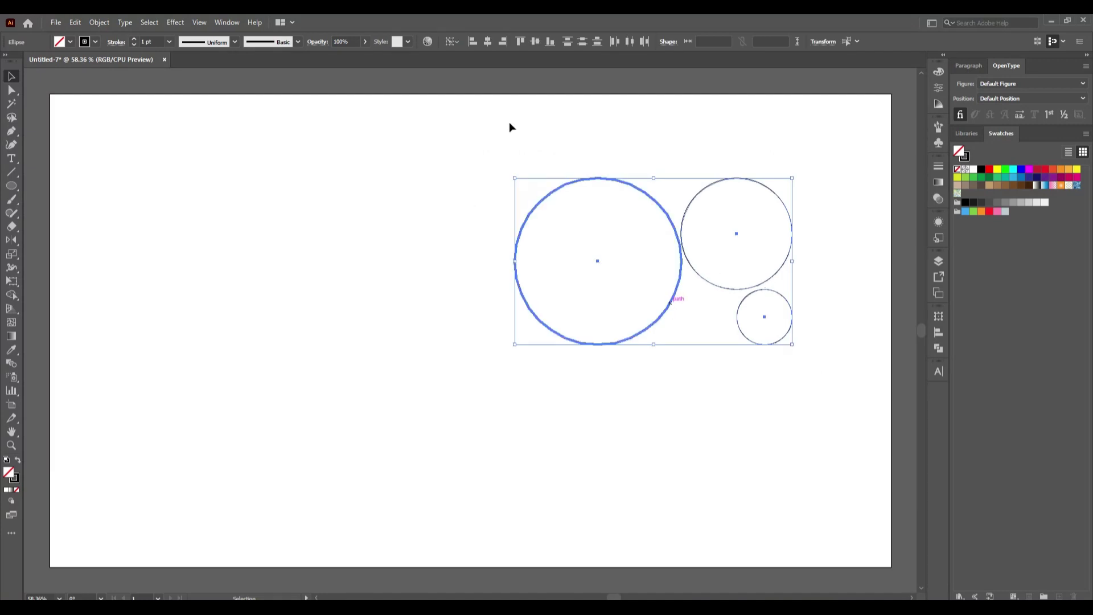
{"action": "left_click", "coordinate": [487, 43]}
{"action": "left_click", "coordinate": [535, 42]}
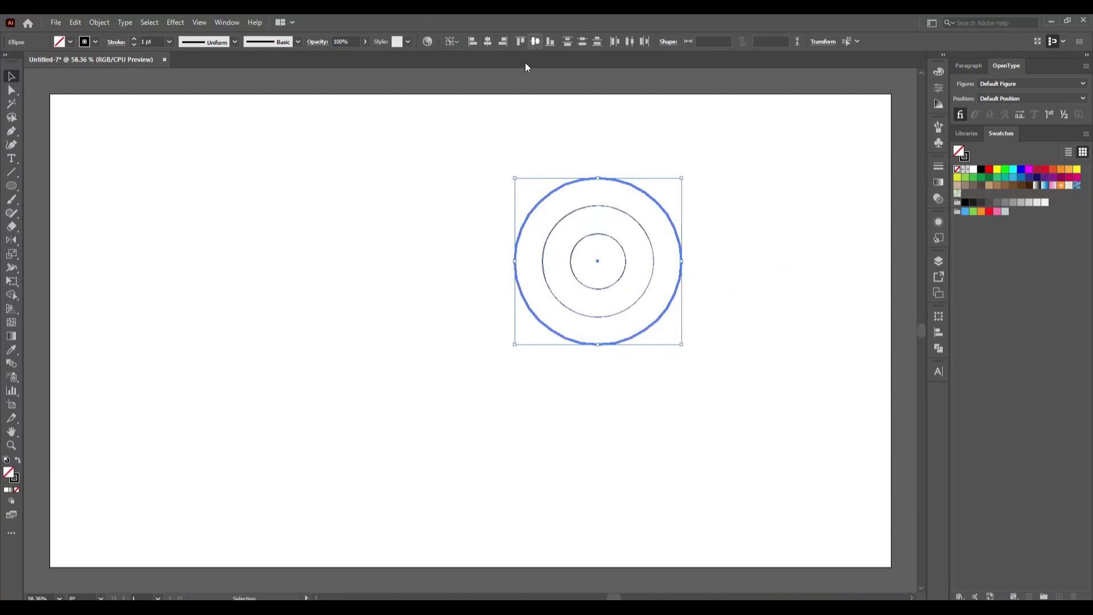
Move the three concentric circles to the artboard's upper-right corner
{"action": "left_click", "coordinate": [453, 314]}
{"action": "left_click_drag", "start_coordinate": [490, 135], "coordinate": [820, 302]}
{"action": "left_click", "coordinate": [709, 320]}
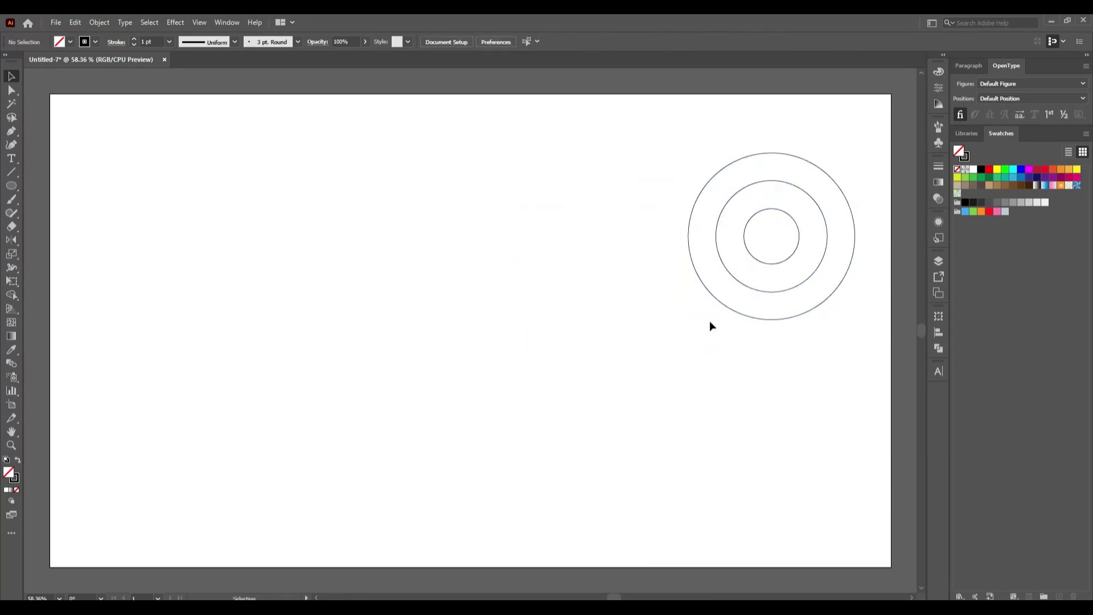
Place a copy of the smallest and largest concentric circles in the left half of the artboard
{"action": "left_click", "coordinate": [751, 255]}
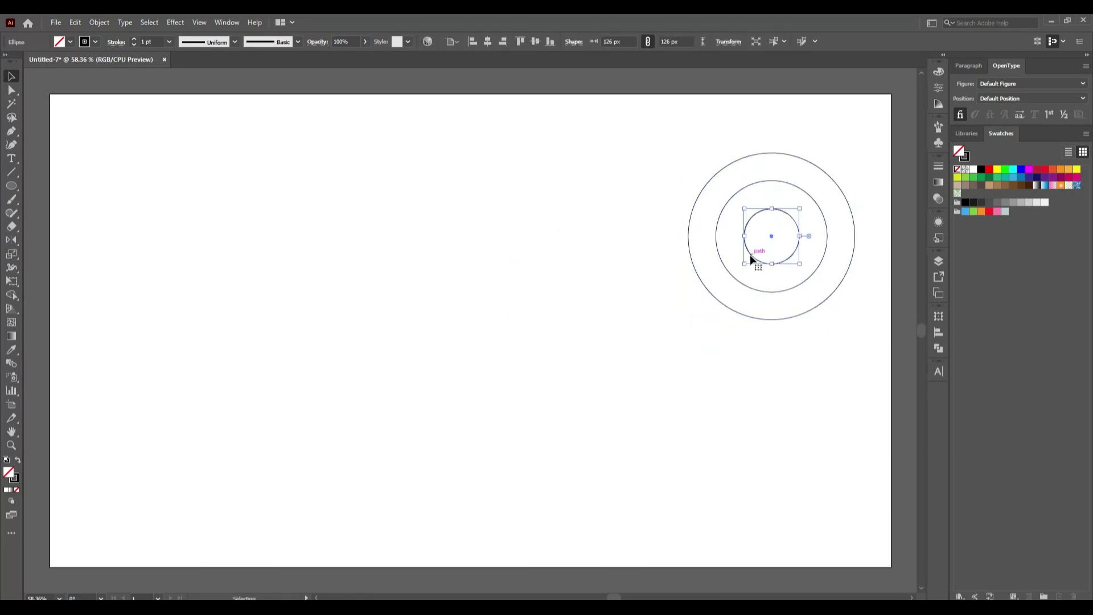
{"action": "left_click", "coordinate": [726, 304], "text": "shift"}
{"action": "left_click_drag", "start_coordinate": [726, 304], "coordinate": [312, 377]}
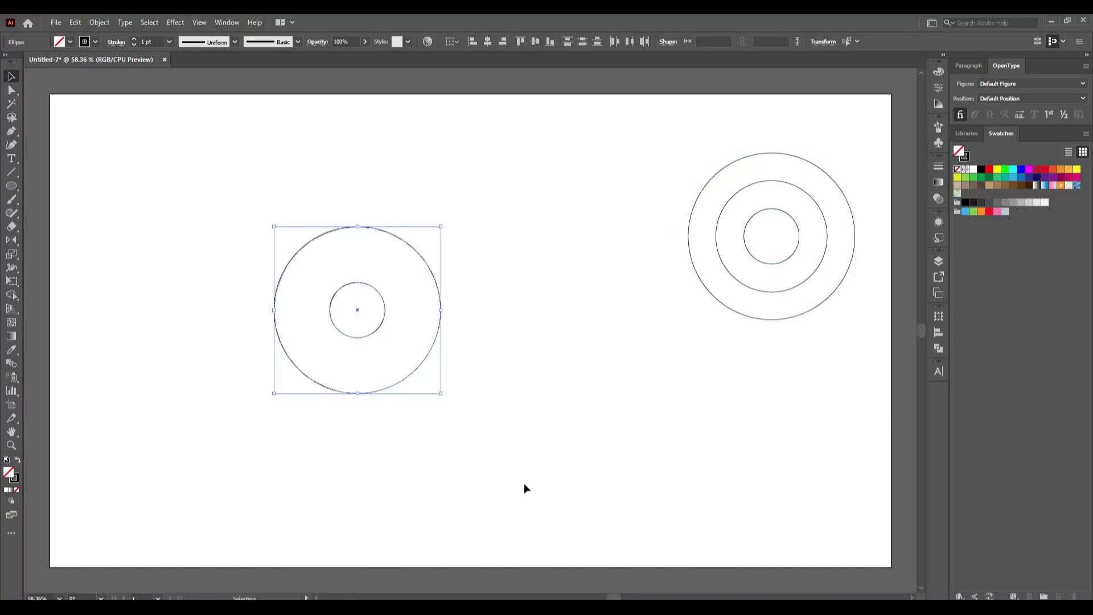
{"action": "left_click", "coordinate": [523, 488]}
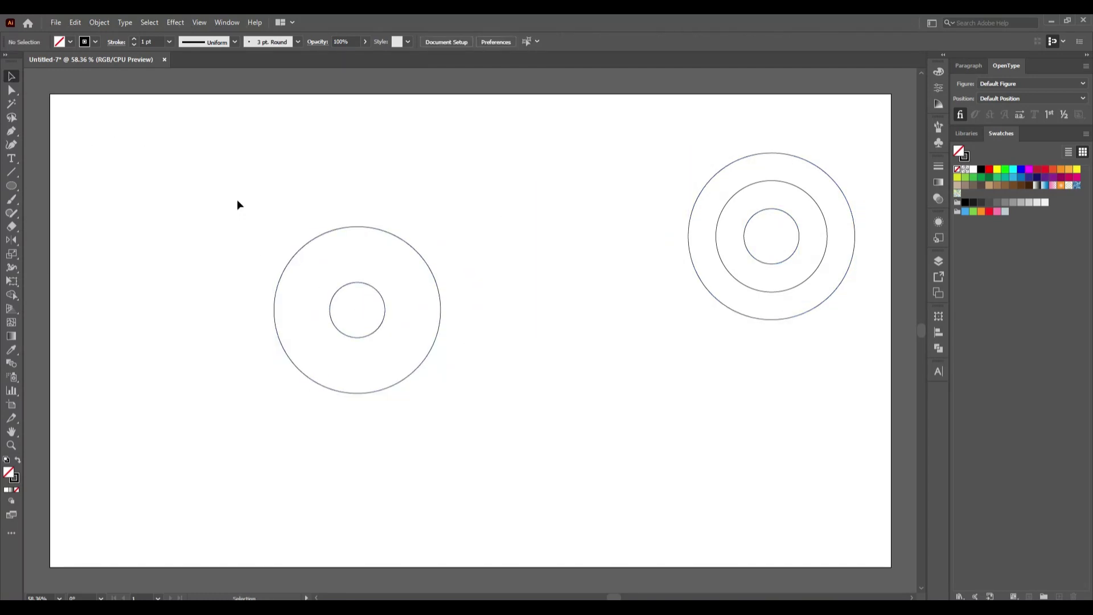
Draw a vertical line of about 629 px tangent to the copied small circle's left side and duplicate it onto the large circle's left side
{"action": "left_click", "coordinate": [12, 171]}
{"action": "left_click_drag", "start_coordinate": [330, 338], "coordinate": [330, 484]}
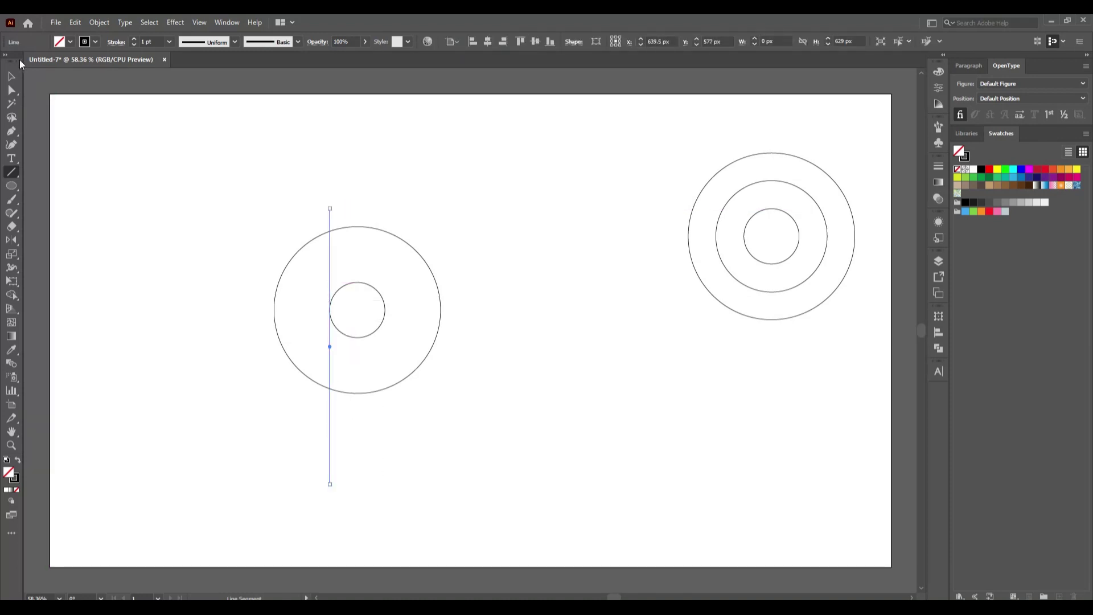
{"action": "left_click", "coordinate": [12, 76]}
{"action": "left_click", "coordinate": [104, 313]}
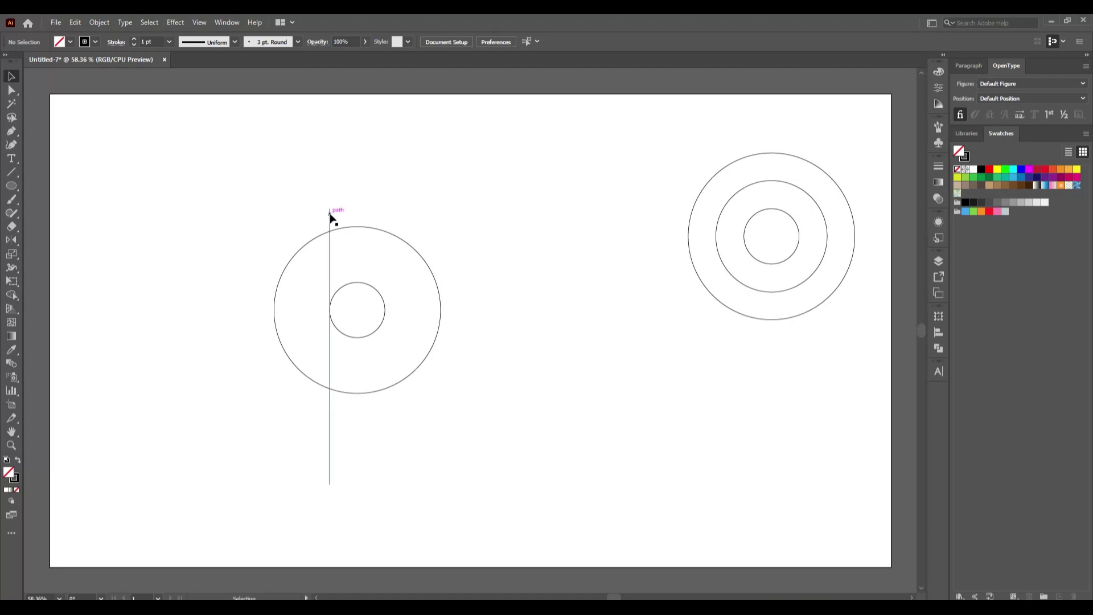
{"action": "left_click_drag", "start_coordinate": [330, 215], "coordinate": [276, 230]}
{"action": "left_click", "coordinate": [203, 248]}
Draw a horizontal line about 507 px long tangent to the top of the copied large circle
{"action": "left_click", "coordinate": [11, 171]}
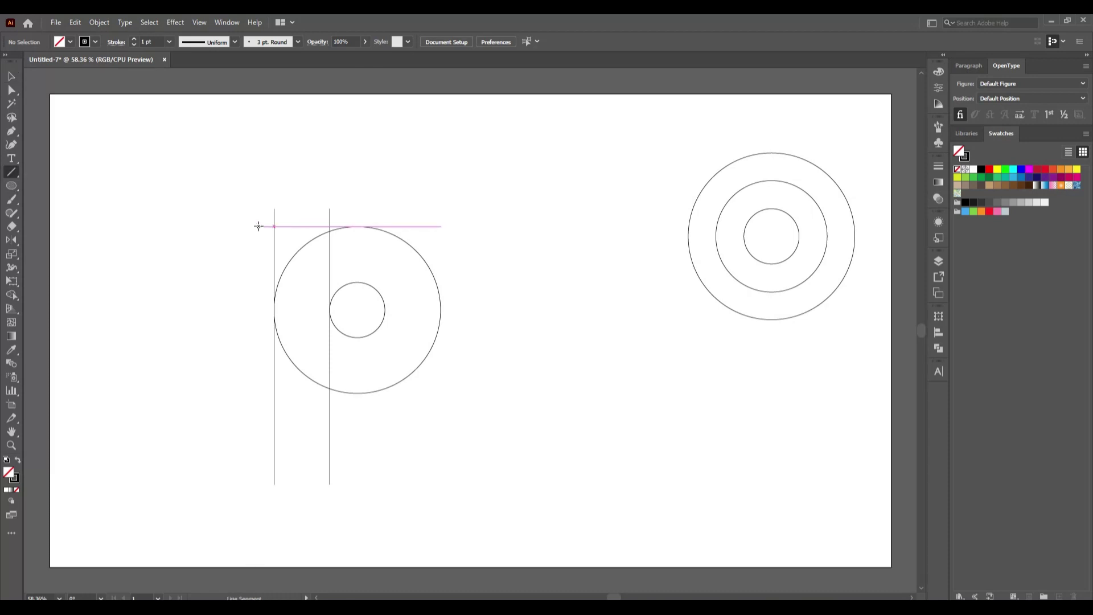
{"action": "left_click_drag", "start_coordinate": [259, 226], "coordinate": [481, 256]}
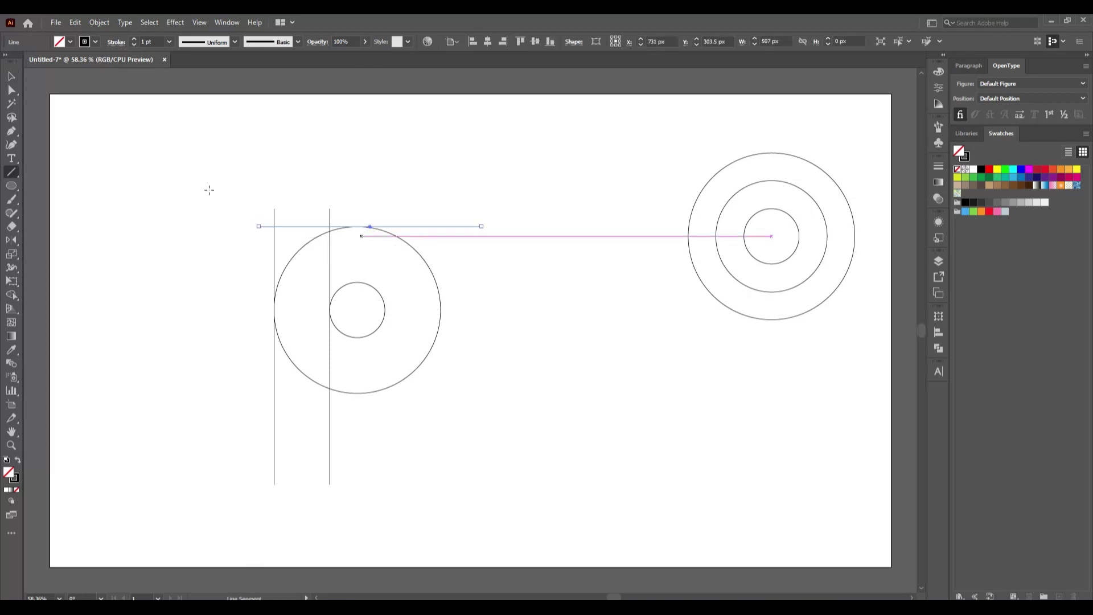
{"action": "left_click", "coordinate": [11, 77]}
{"action": "left_click", "coordinate": [127, 315]}
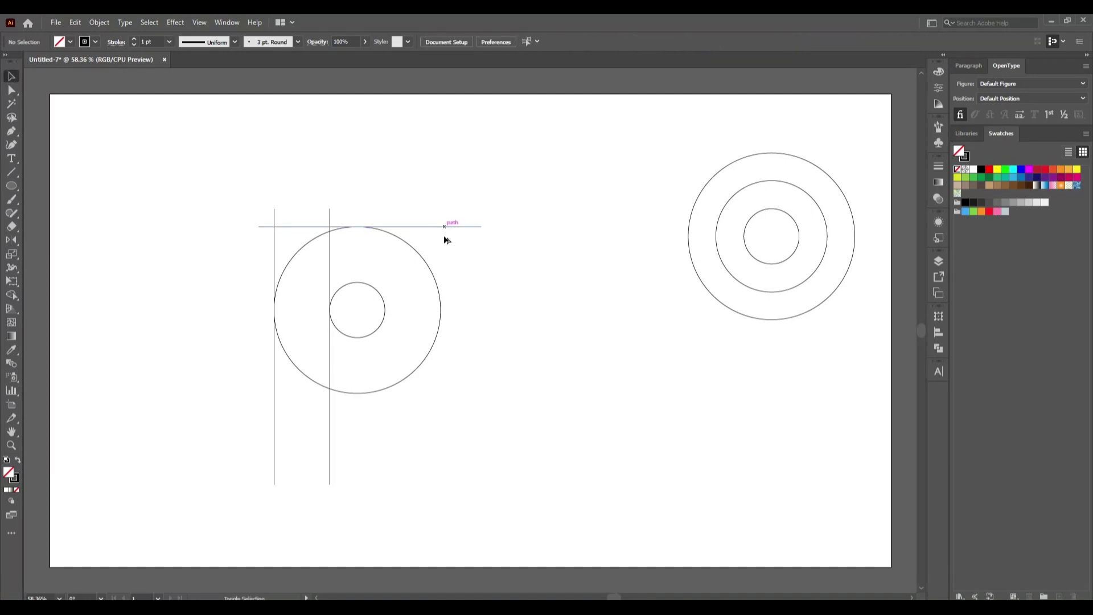
Duplicate the horizontal line to the top and bottom of the small circle and to the bottom of the large circle
{"action": "left_click_drag", "start_coordinate": [445, 239], "coordinate": [443, 295]}
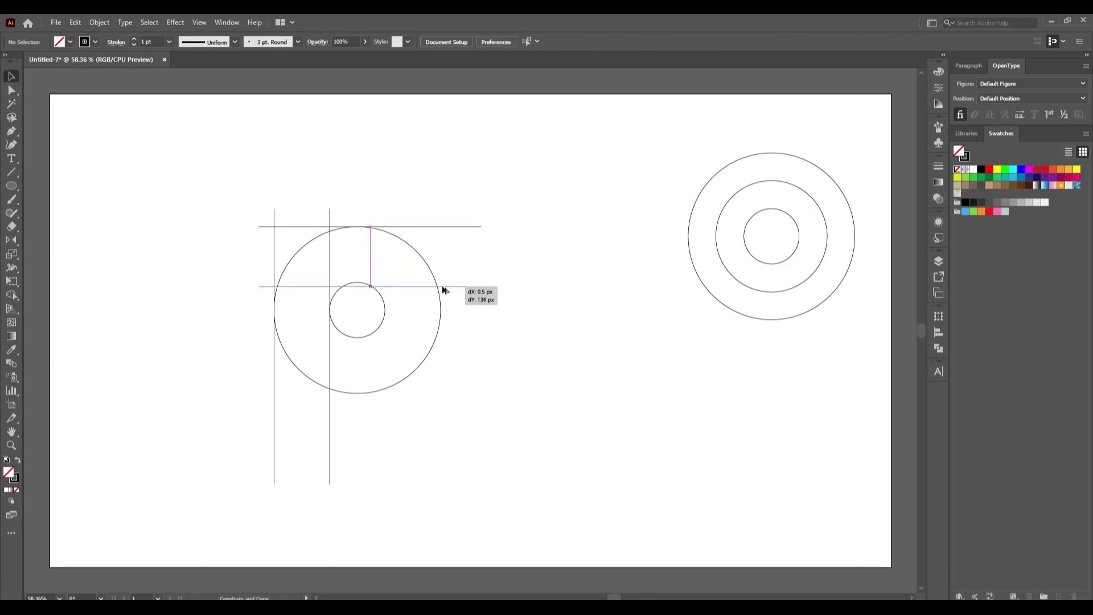
{"action": "left_click", "coordinate": [462, 382]}
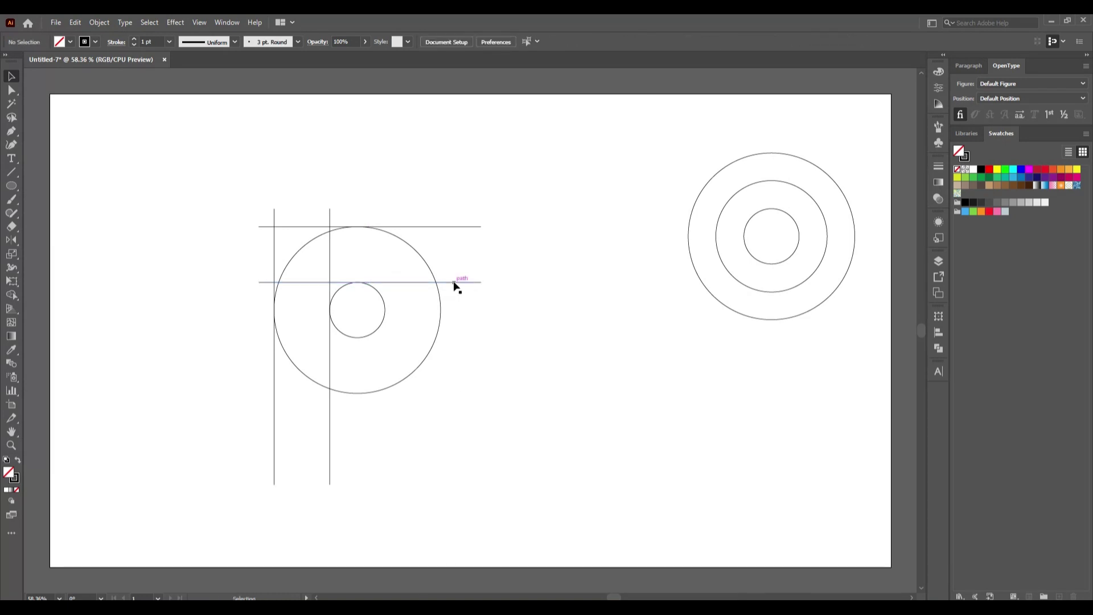
{"action": "left_click_drag", "start_coordinate": [454, 283], "coordinate": [453, 392]}
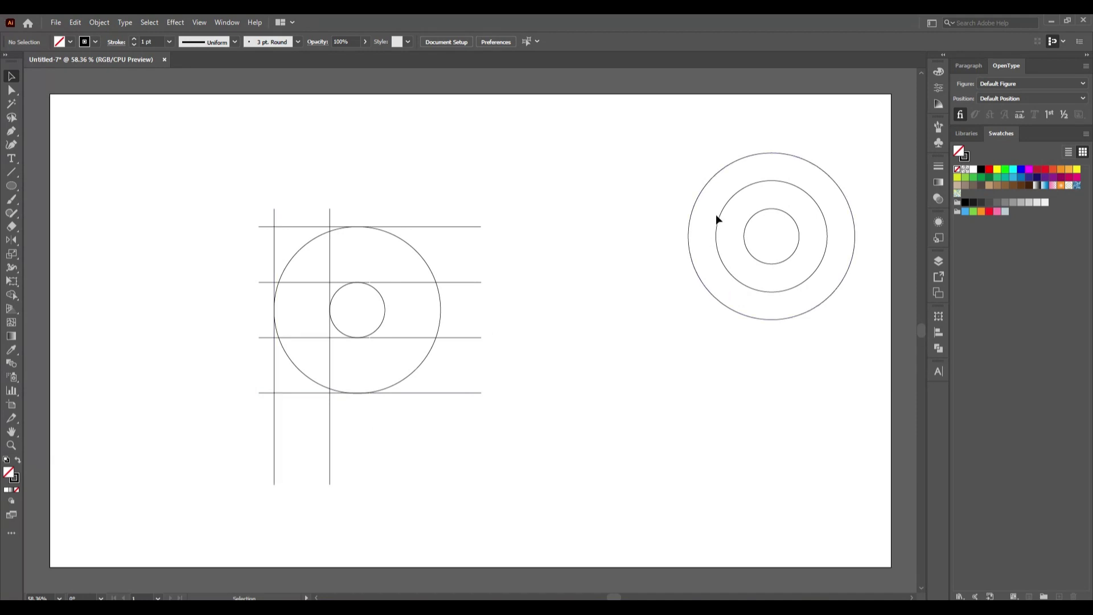
Copy the small and middle concentric circles to the empty area below and top-align them, with the larger one as key object
{"action": "left_click_drag", "start_coordinate": [747, 241], "coordinate": [637, 369]}
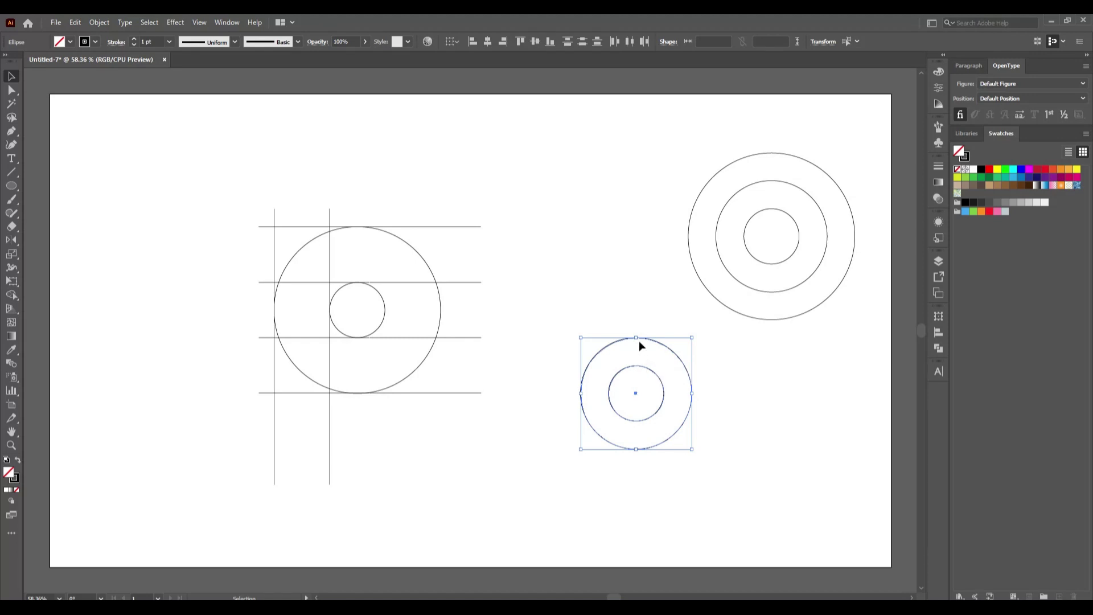
{"action": "left_click", "coordinate": [655, 339]}
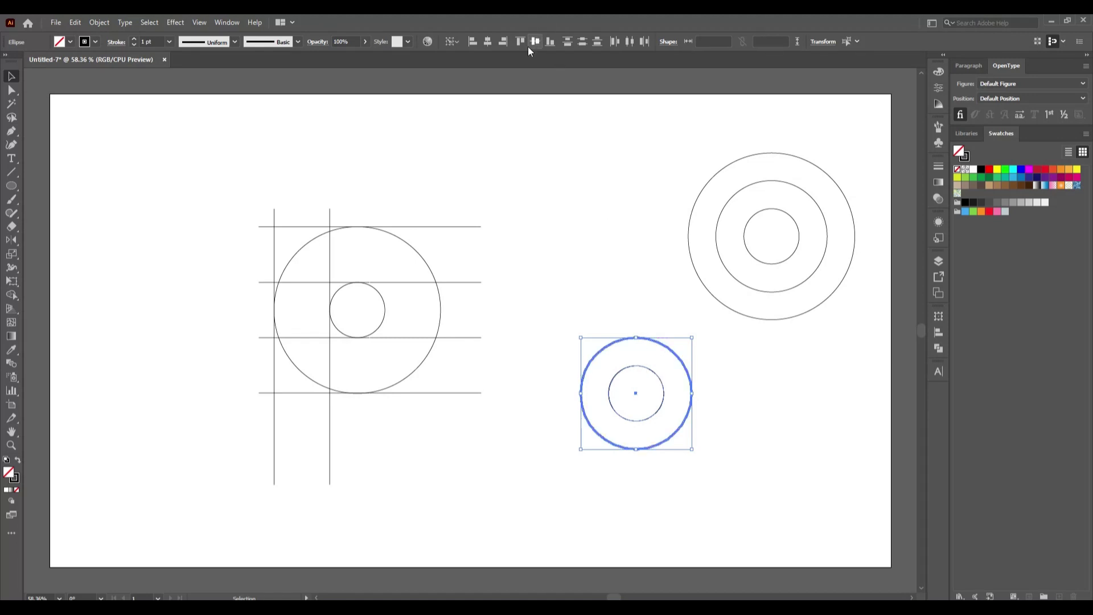
{"action": "left_click", "coordinate": [520, 42]}
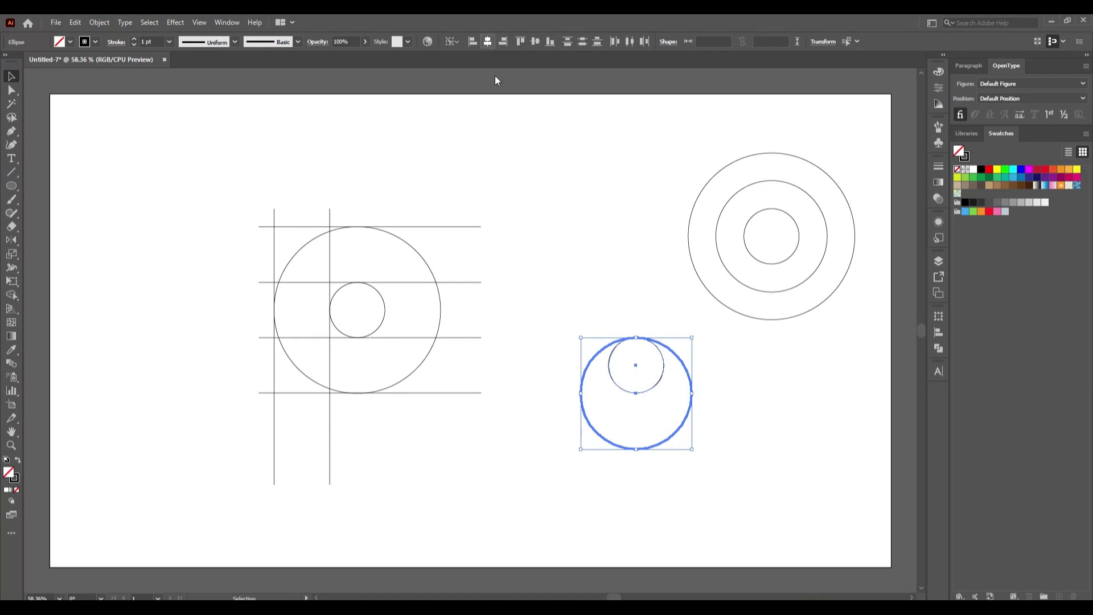
{"action": "left_click", "coordinate": [568, 255]}
Group the two top-aligned circles and centre the group on the crossing of the outer vertical and topmost horizontal lines
{"action": "left_click_drag", "start_coordinate": [583, 350], "coordinate": [665, 432]}
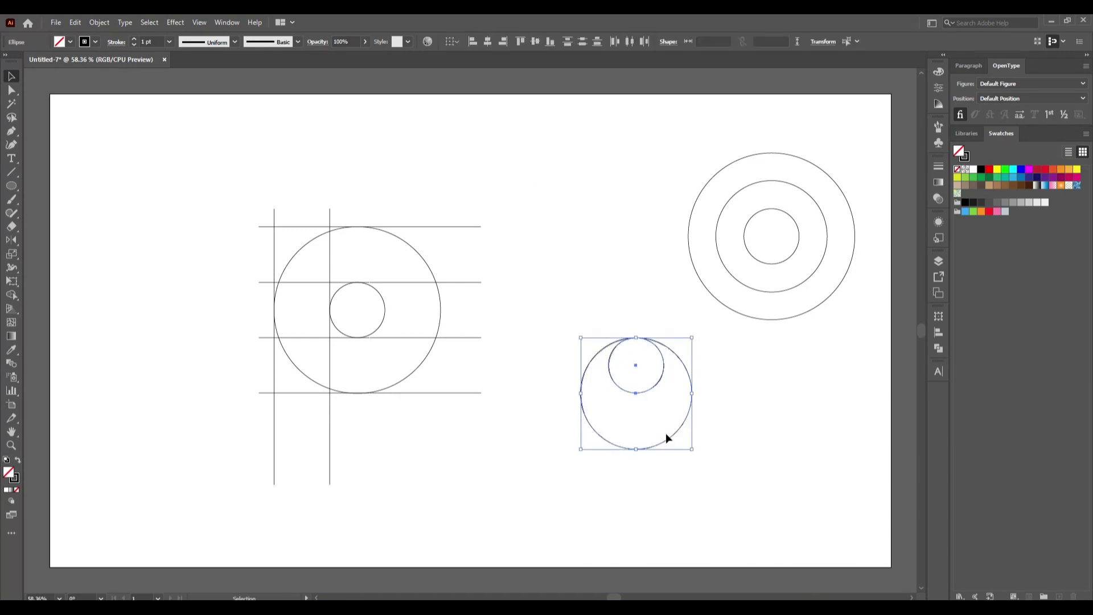
{"action": "right_click", "coordinate": [650, 387]}
{"action": "left_click", "coordinate": [683, 218]}
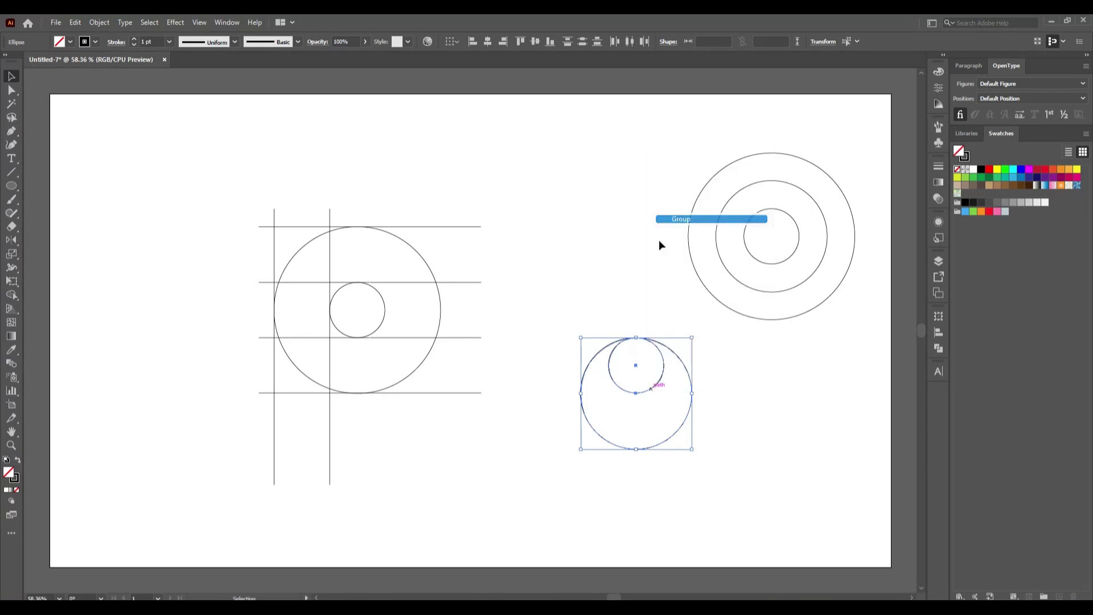
{"action": "left_click", "coordinate": [619, 461]}
{"action": "left_click_drag", "start_coordinate": [620, 451], "coordinate": [255, 278]}
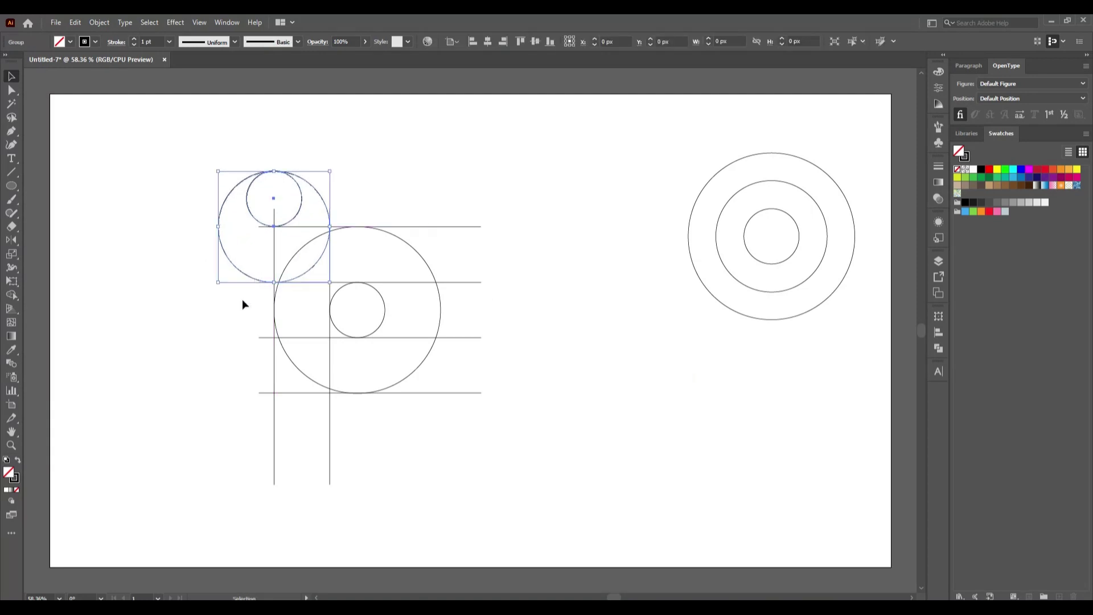
{"action": "left_click", "coordinate": [194, 410]}
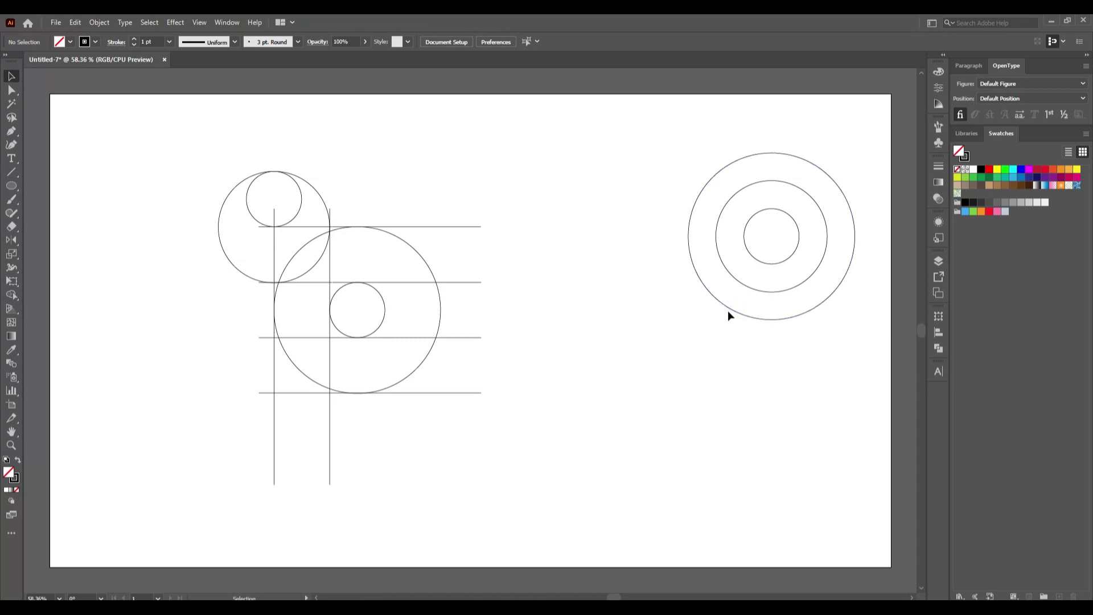
Duplicate the largest concentric circle onto the guide-line layout and shift the copy slightly left of the existing large circle
{"action": "left_click_drag", "start_coordinate": [727, 309], "coordinate": [316, 329], "text": "alt"}
{"action": "left_click", "coordinate": [221, 371]}
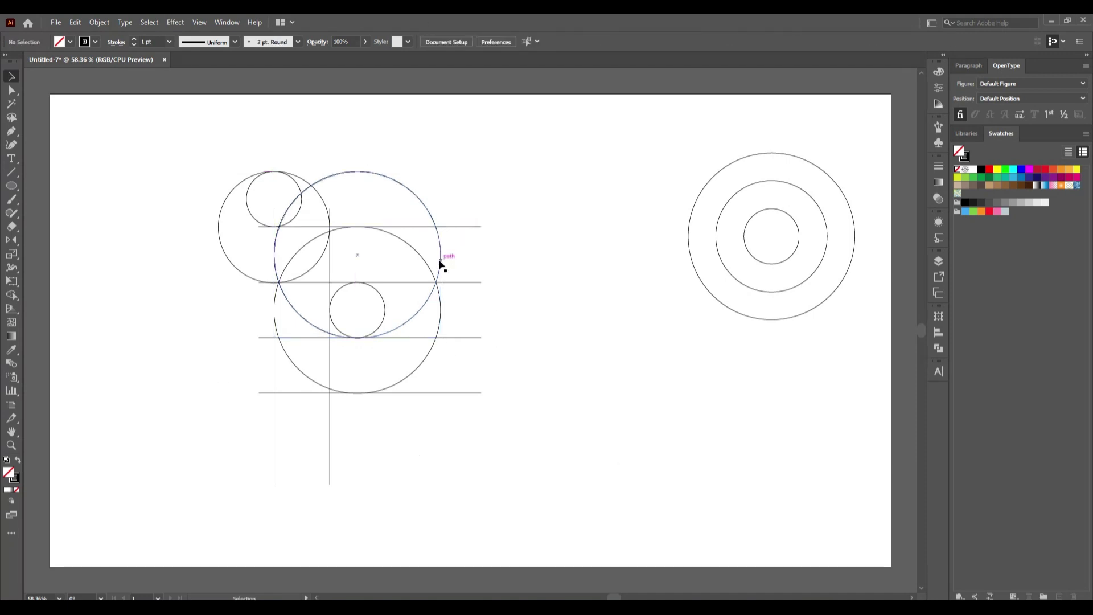
{"action": "left_click_drag", "start_coordinate": [440, 256], "coordinate": [428, 254]}
{"action": "left_click", "coordinate": [534, 315]}
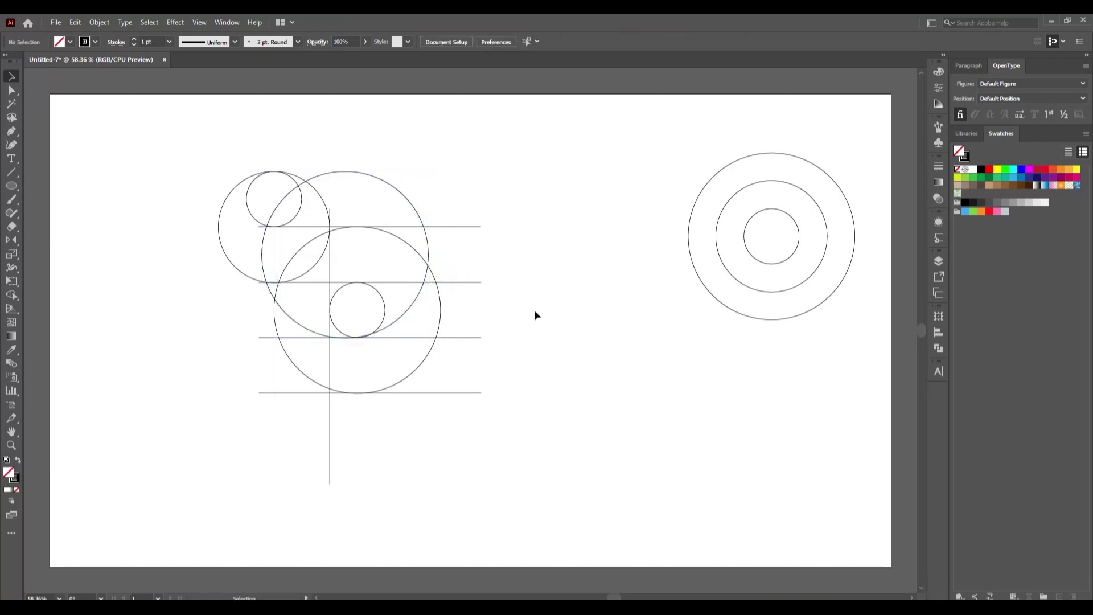
Reposition the copied large circle slightly lower and further left so its lower-right arc touches the small inner circle
{"action": "left_click", "coordinate": [414, 304]}
{"action": "key", "text": "Down"}
{"action": "key", "text": "Down"}
{"action": "key", "text": "Down"}
{"action": "key", "text": "Down"}
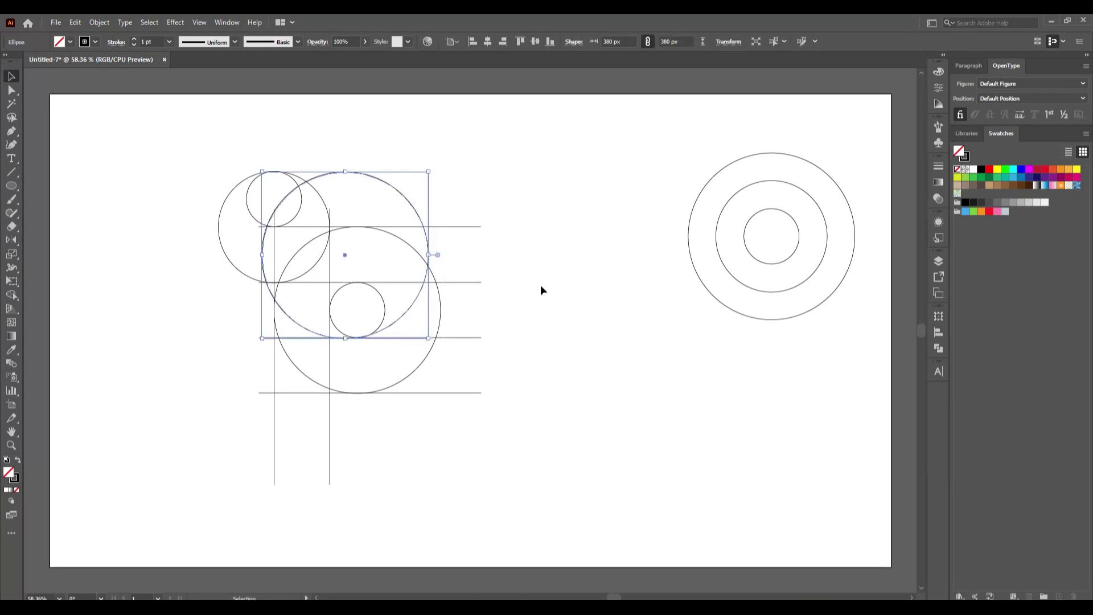
{"action": "left_click", "coordinate": [541, 286]}
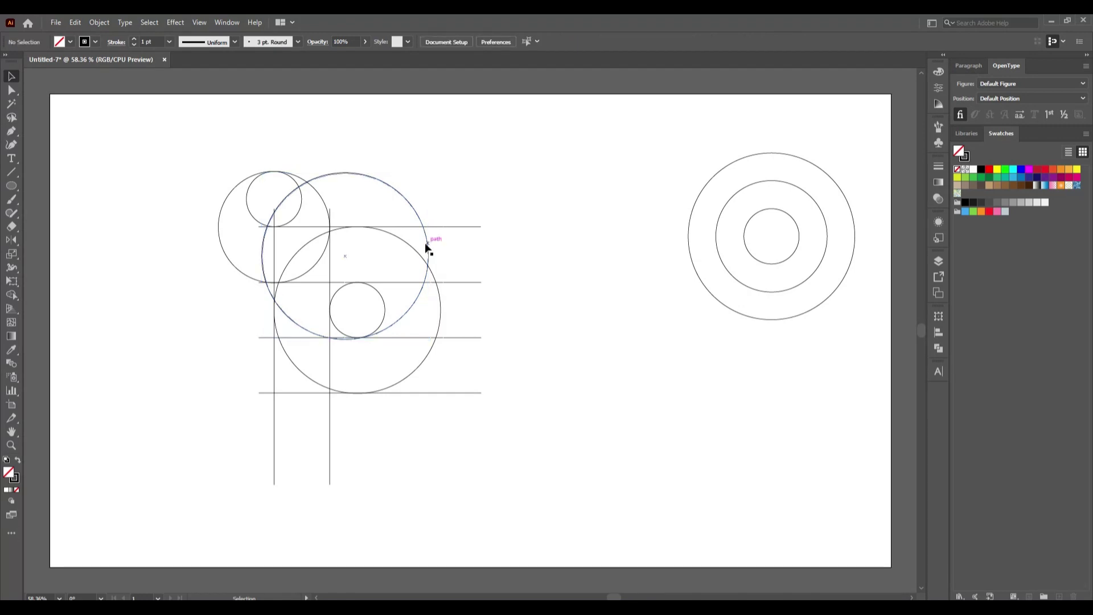
{"action": "mouse_move", "coordinate": [430, 247]}
{"action": "left_mouse_down"}
{"action": "mouse_move", "coordinate": [415, 281]}
{"action": "mouse_move", "coordinate": [417, 248]}
{"action": "left_mouse_up"}
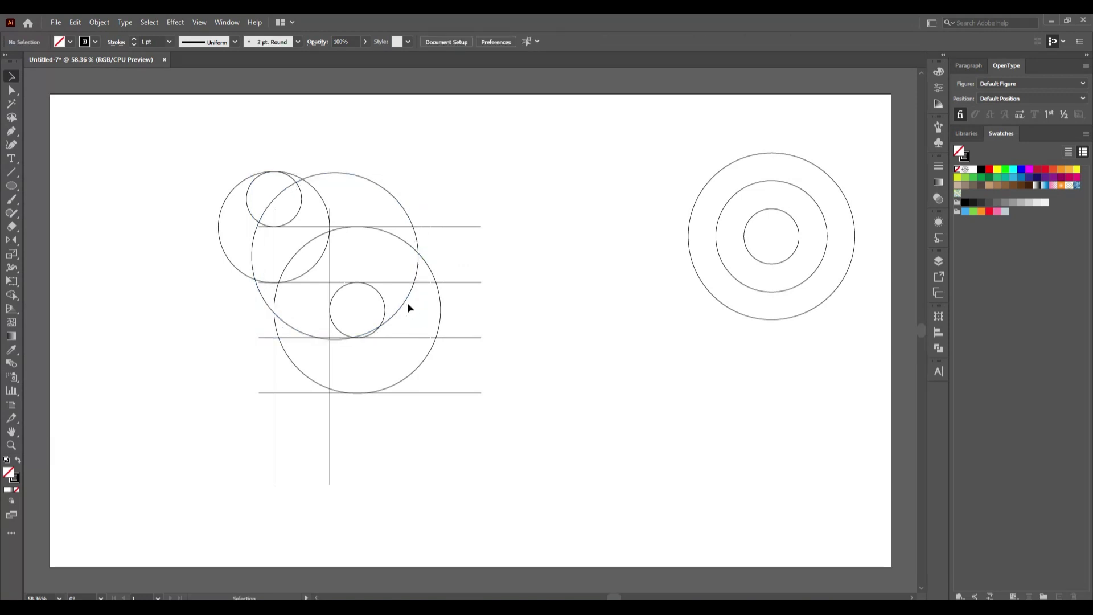
{"action": "left_click_drag", "start_coordinate": [408, 306], "coordinate": [406, 306]}
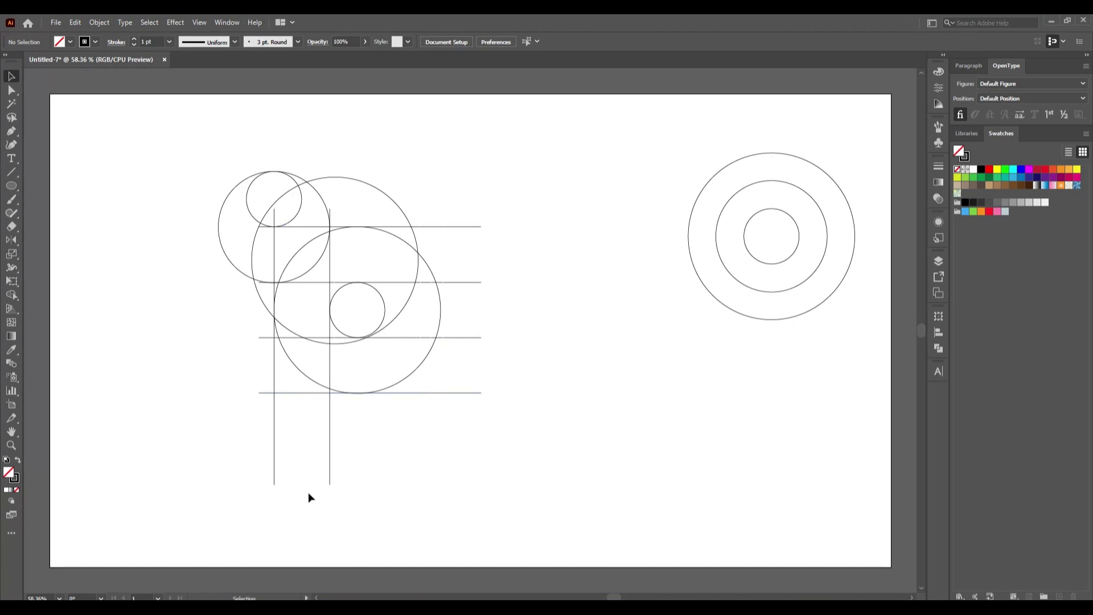
Copy the middle concentric circle to the lower part of the layout, centred on the outer vertical line
{"action": "left_click", "coordinate": [790, 257]}
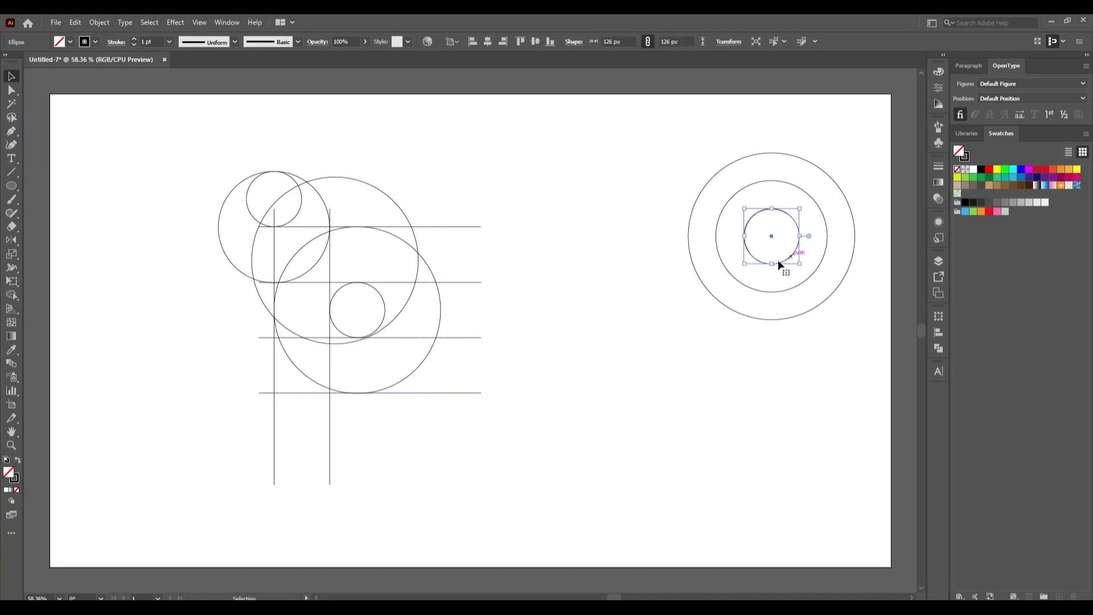
{"action": "left_click", "coordinate": [700, 342]}
{"action": "left_click_drag", "start_coordinate": [744, 288], "coordinate": [243, 470]}
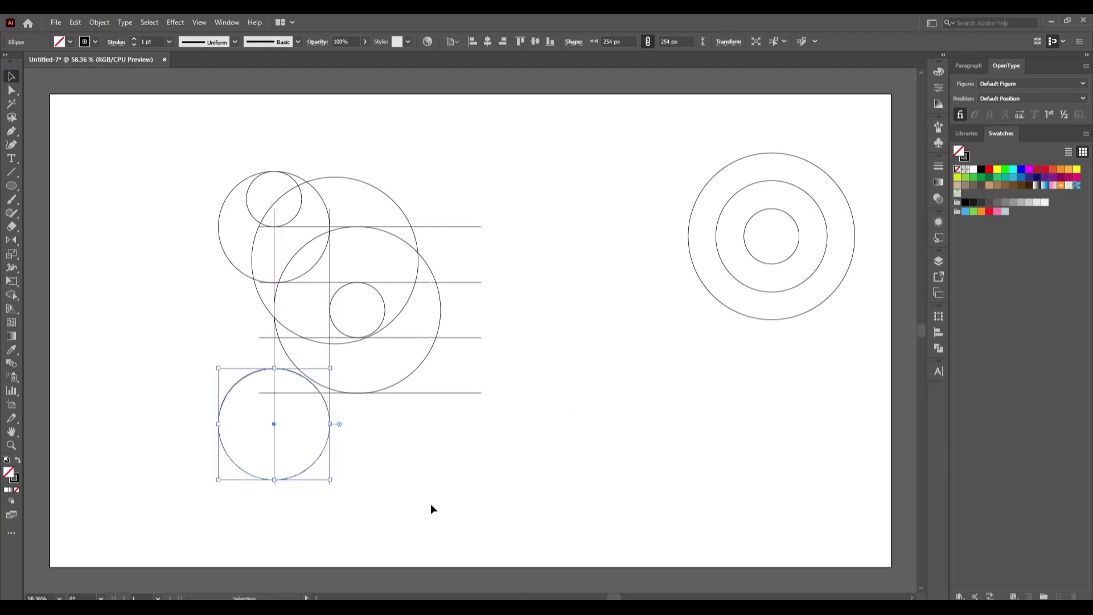
{"action": "left_click", "coordinate": [405, 497]}
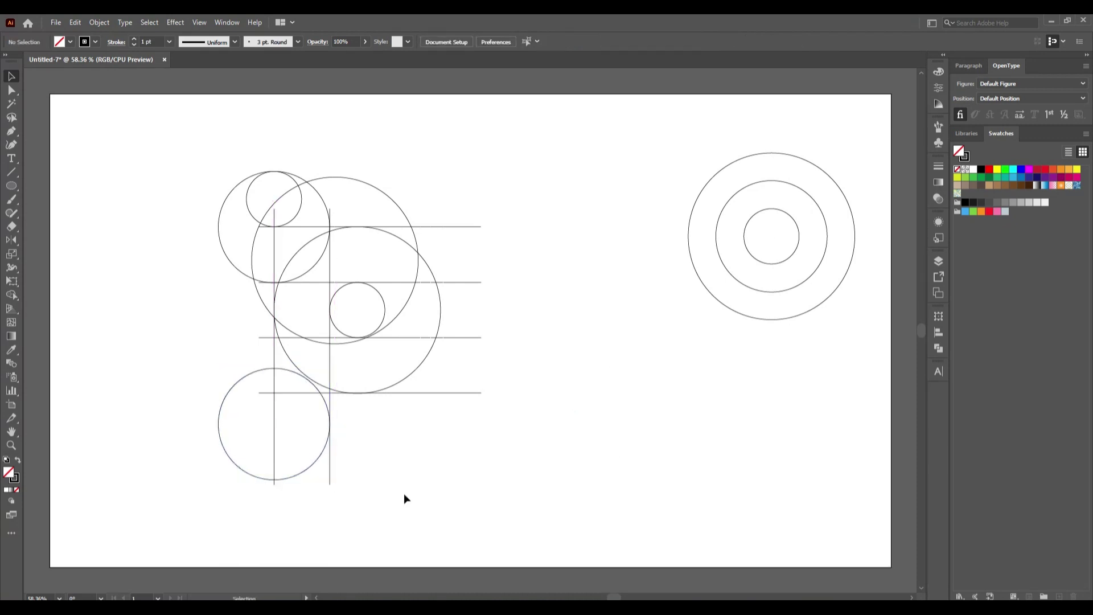
Nudge the copied middle circle slightly right and down until its bottom meets the lower ends of the vertical lines
{"action": "left_click", "coordinate": [313, 462]}
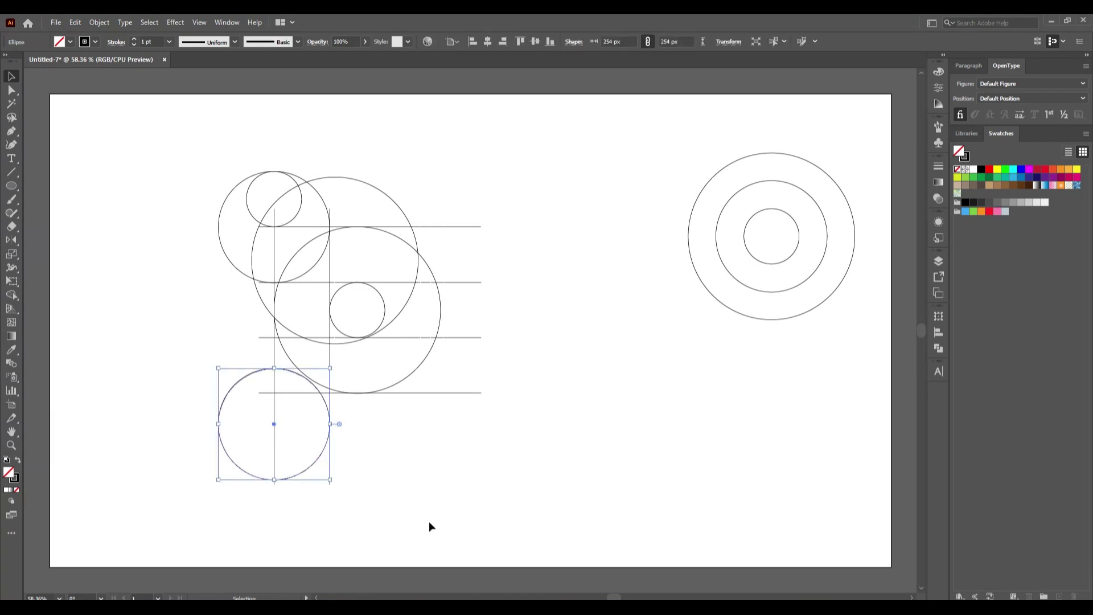
{"action": "key", "text": "Right"}
{"action": "key", "text": "Down"}
{"action": "key", "text": "Down"}
{"action": "key", "text": "Down"}
{"action": "key", "text": "Down"}
{"action": "key", "text": "Down"}
{"action": "key", "text": "Down"}
{"action": "key", "text": "Down"}
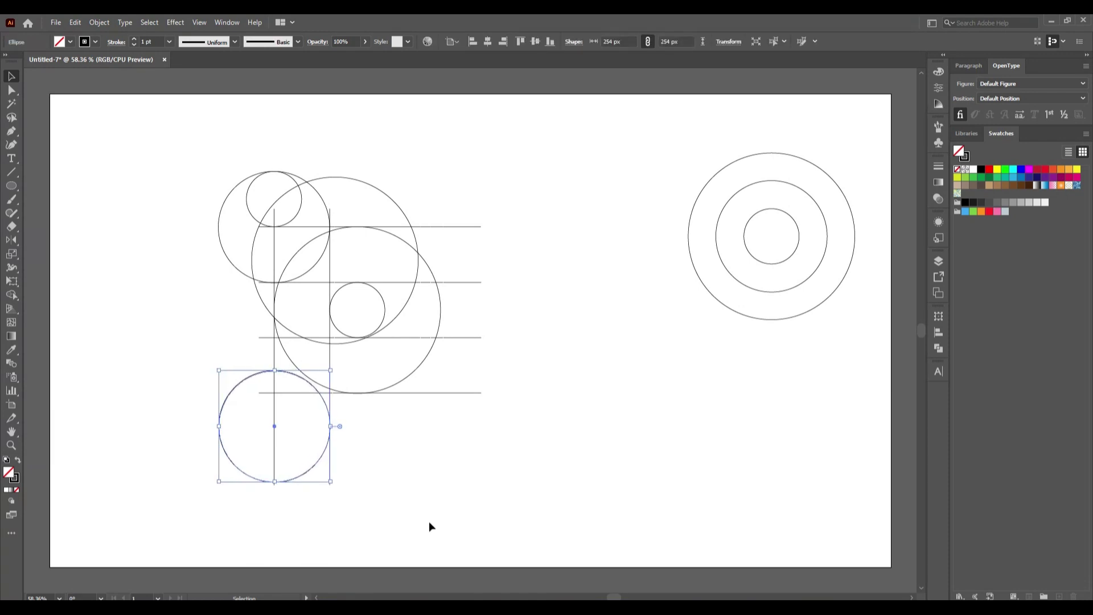
{"action": "left_click", "coordinate": [430, 523]}
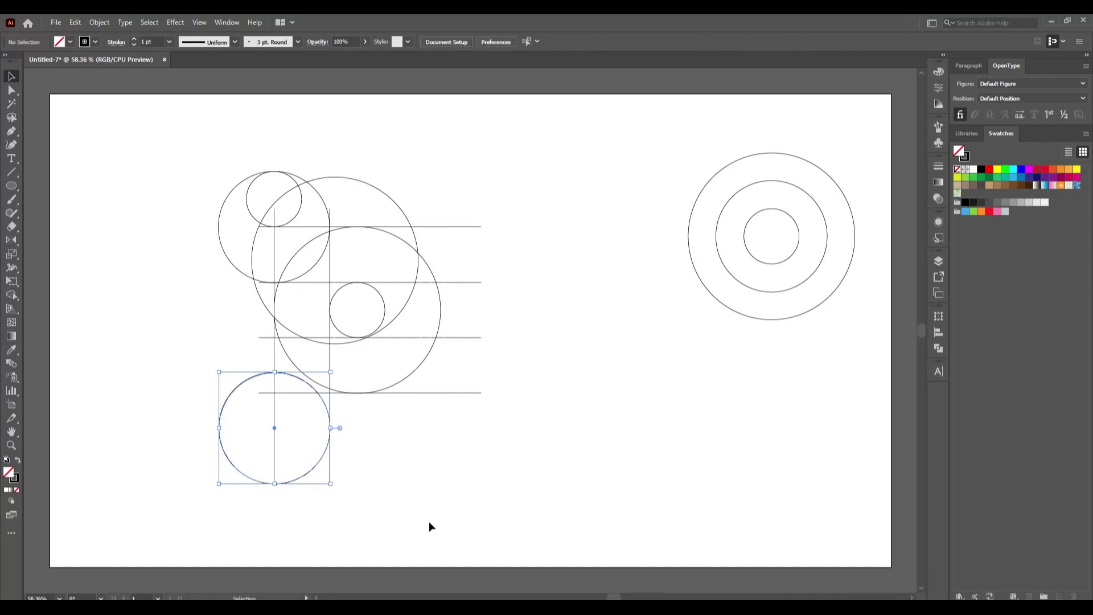
{"action": "left_click", "coordinate": [315, 472]}
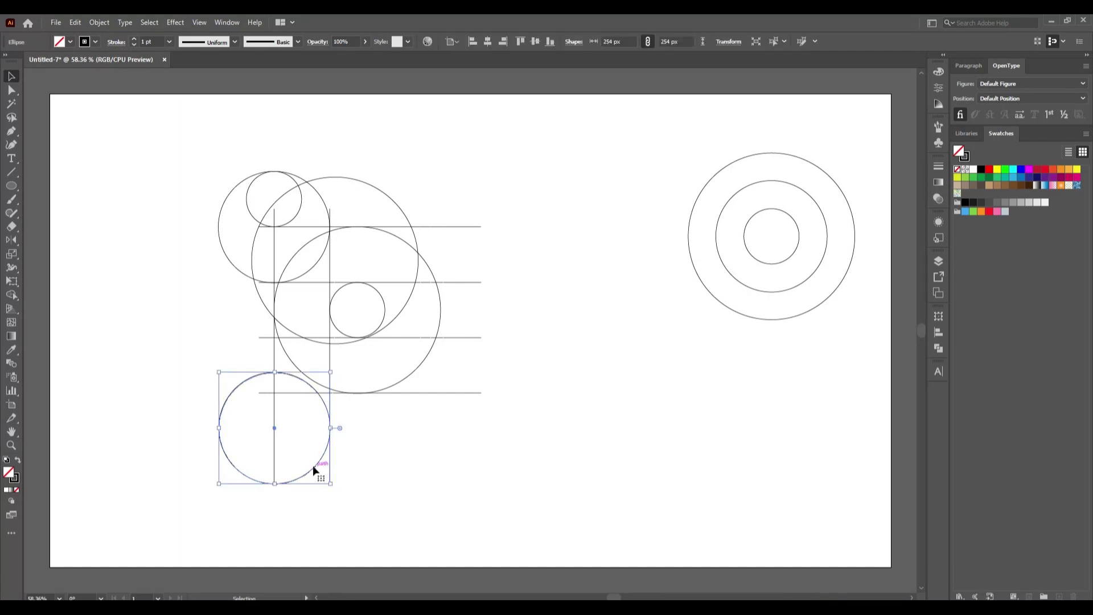
{"action": "left_click", "coordinate": [393, 496]}
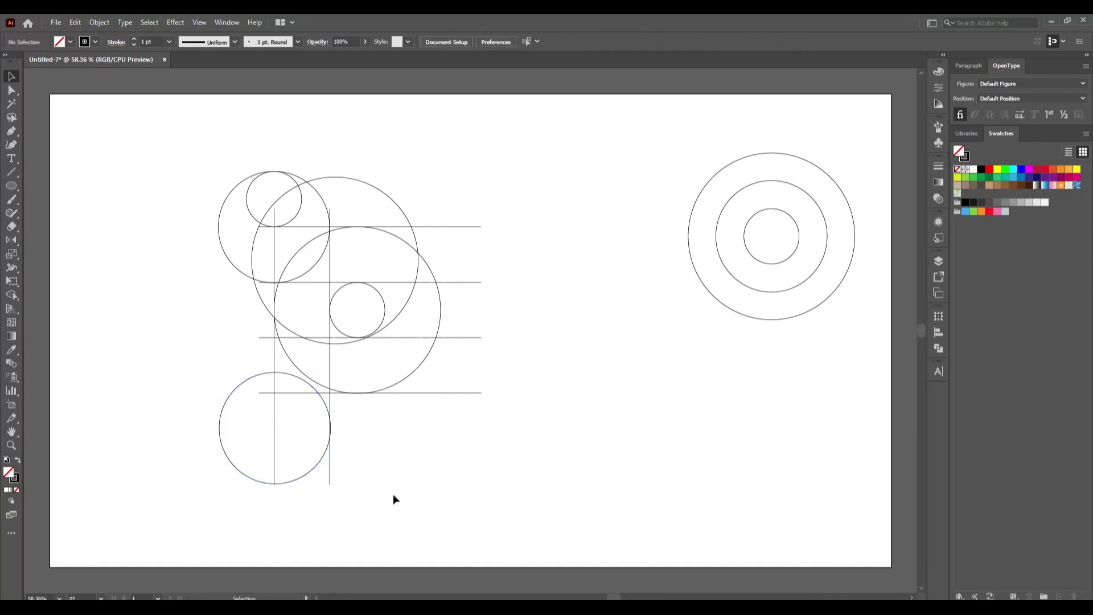
{"action": "left_click", "coordinate": [302, 475]}
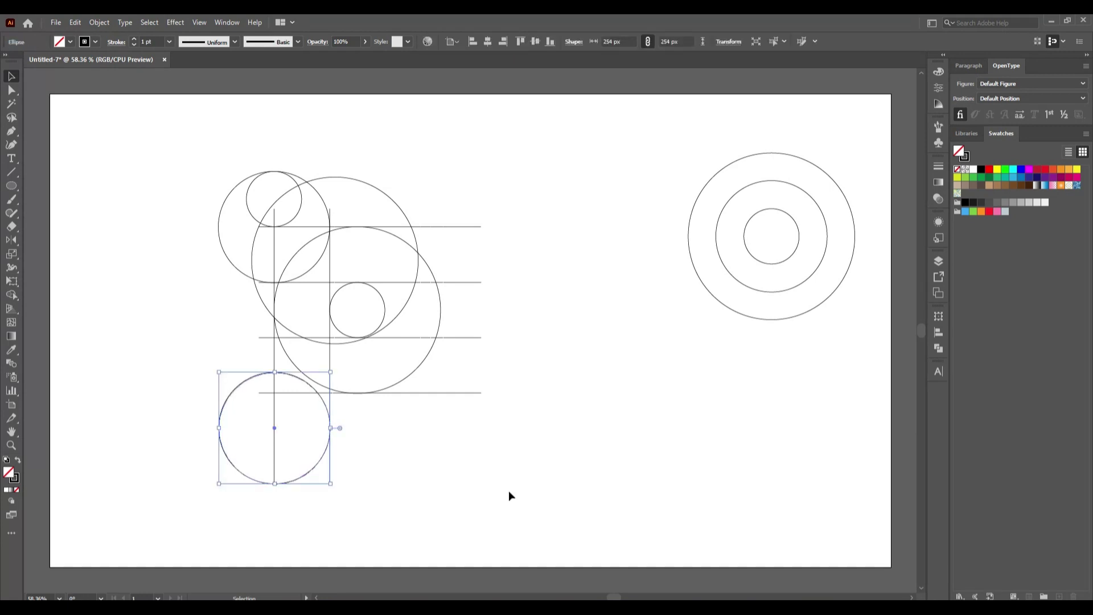
{"action": "left_click", "coordinate": [509, 496]}
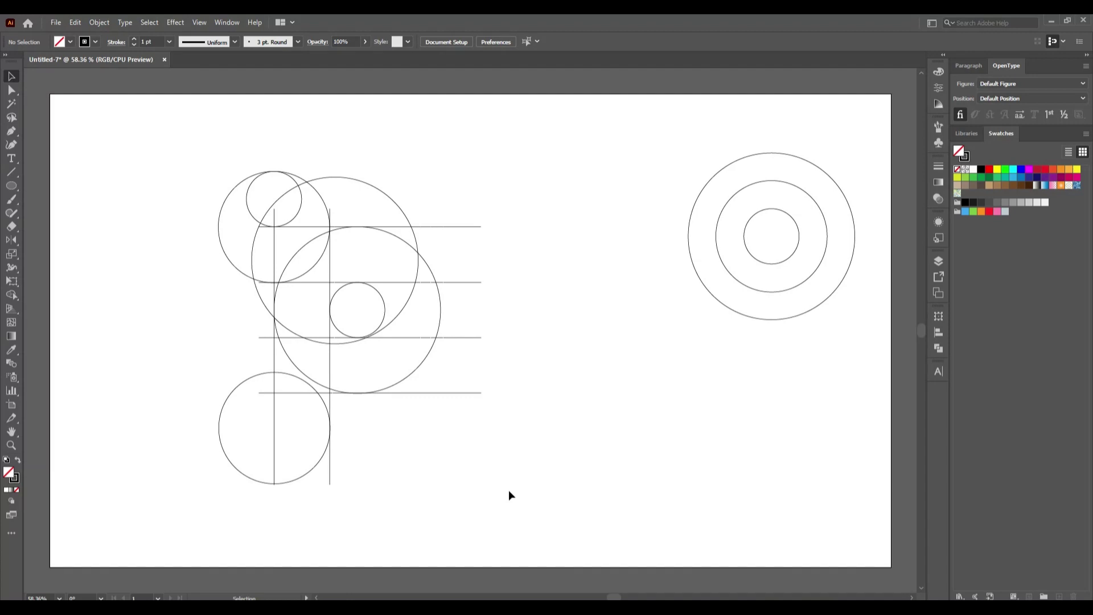
Select all circles and lines of the layout for the Shape Builder tool and set the fill to black
{"action": "left_click_drag", "start_coordinate": [196, 147], "coordinate": [489, 488]}
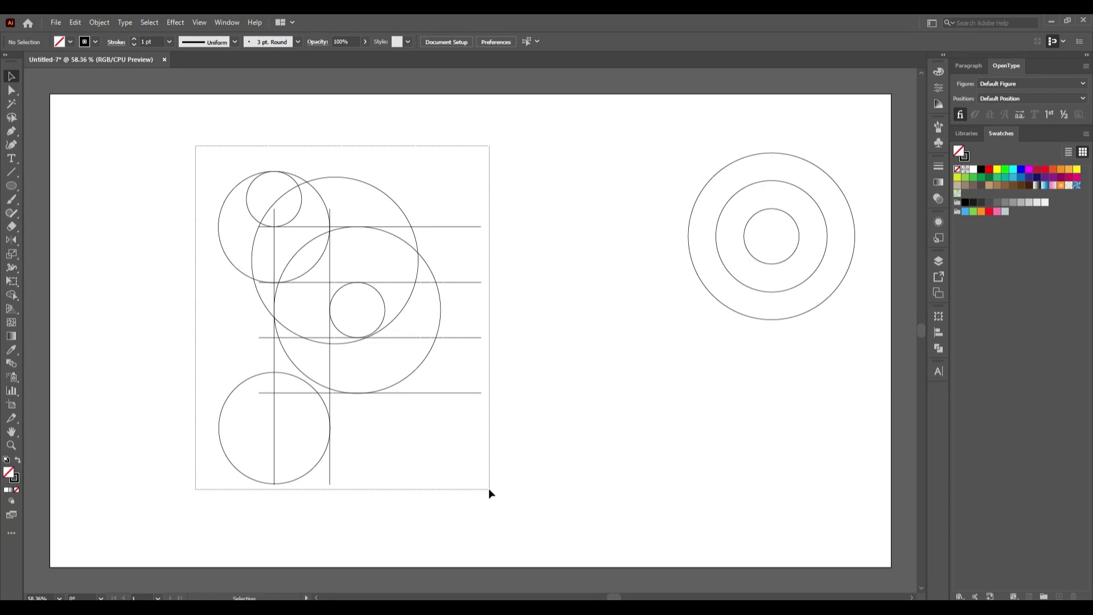
{"action": "left_click_drag", "start_coordinate": [488, 488], "coordinate": [488, 488]}
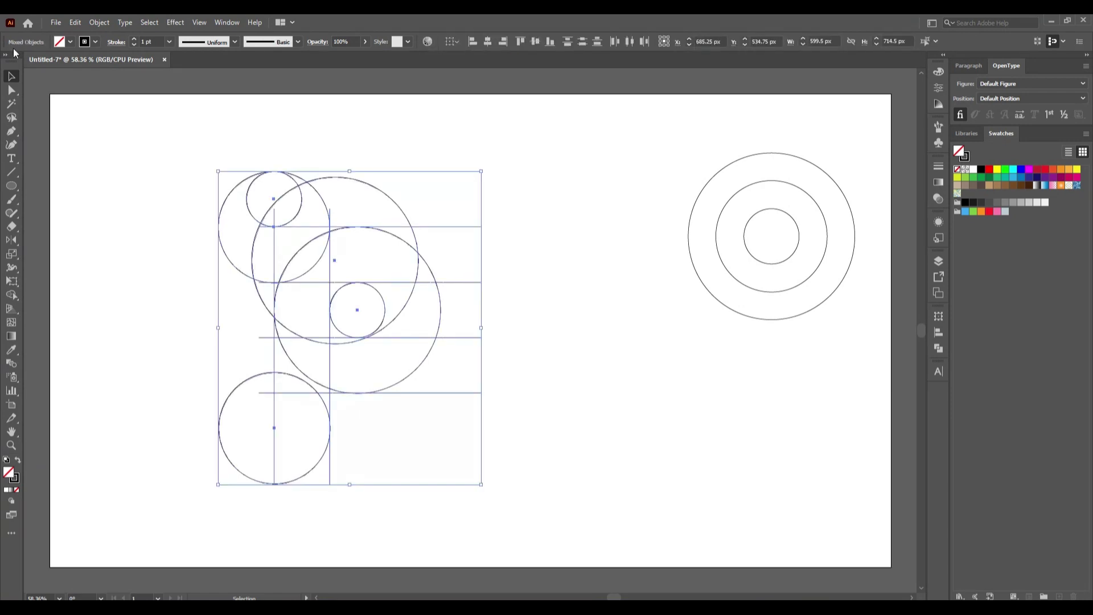
{"action": "left_click", "coordinate": [12, 294]}
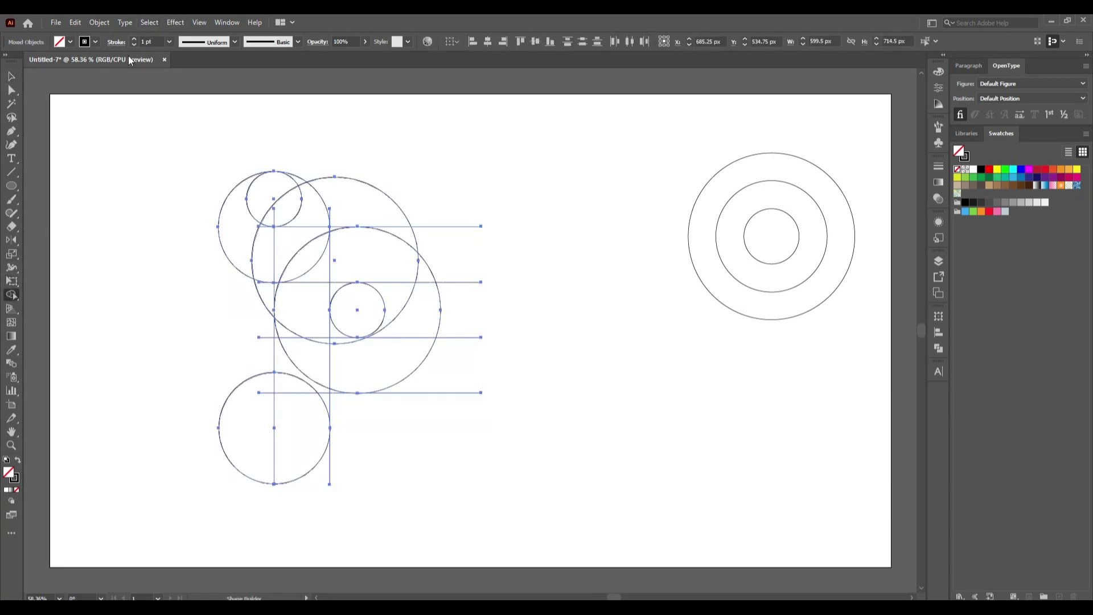
{"action": "left_click", "coordinate": [68, 42]}
{"action": "left_click", "coordinate": [32, 61]}
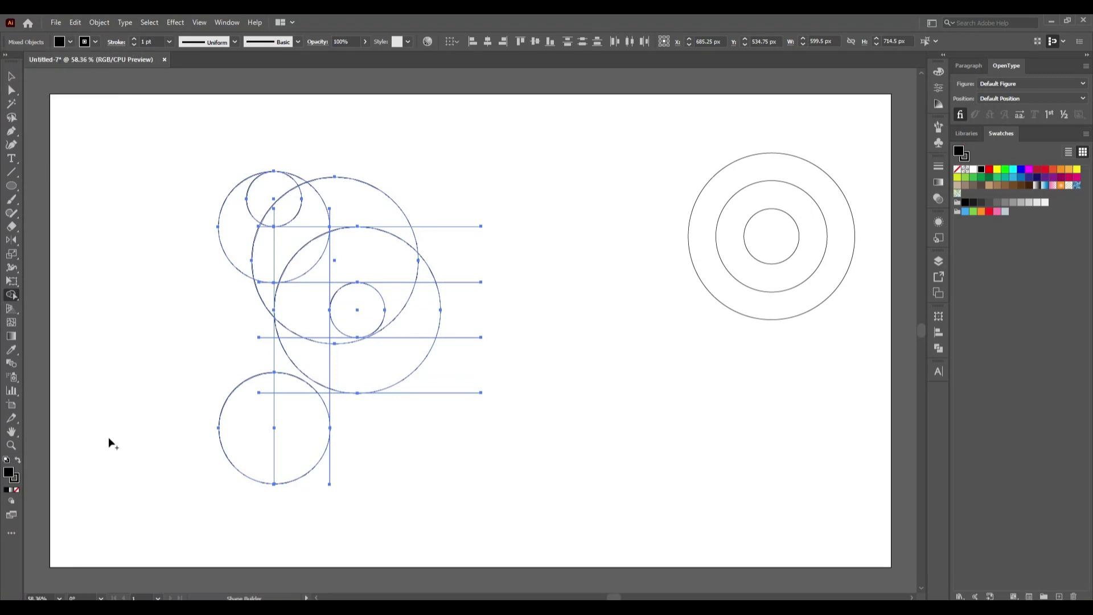
Fill the upper-left crescent, the upper horizontal band and the curve around the small inner circle with Shape Builder
{"action": "left_click_drag", "start_coordinate": [249, 243], "coordinate": [287, 249]}
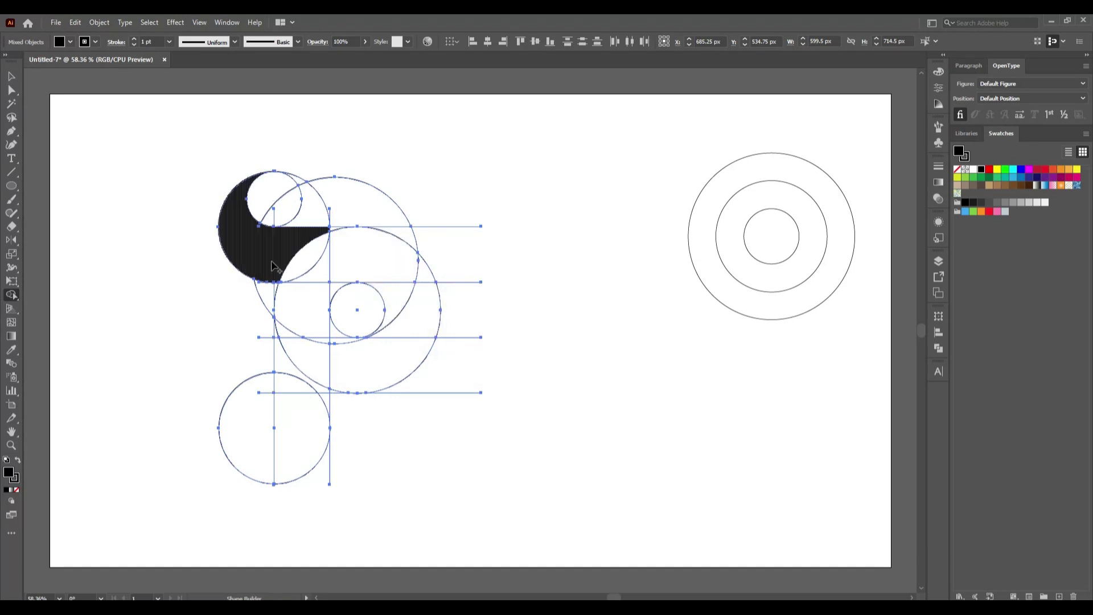
{"action": "mouse_move", "coordinate": [329, 269]}
{"action": "left_mouse_down"}
{"action": "mouse_move", "coordinate": [357, 258]}
{"action": "mouse_move", "coordinate": [339, 261]}
{"action": "mouse_move", "coordinate": [333, 236]}
{"action": "left_mouse_up"}
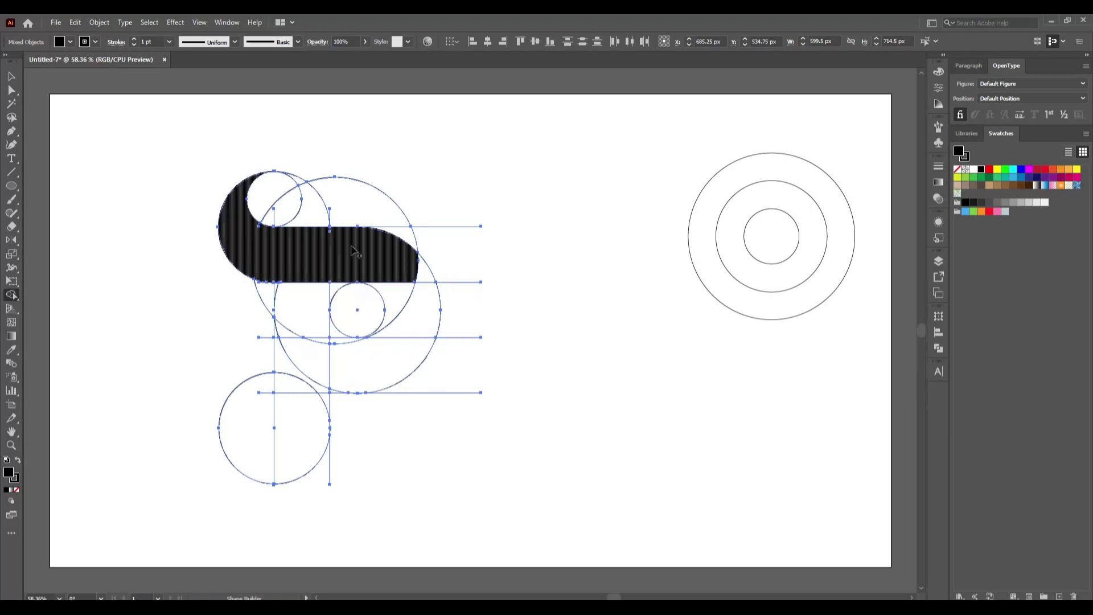
{"action": "scroll", "coordinate": [337, 238], "scroll_direction": "up", "scroll_amount": 4}
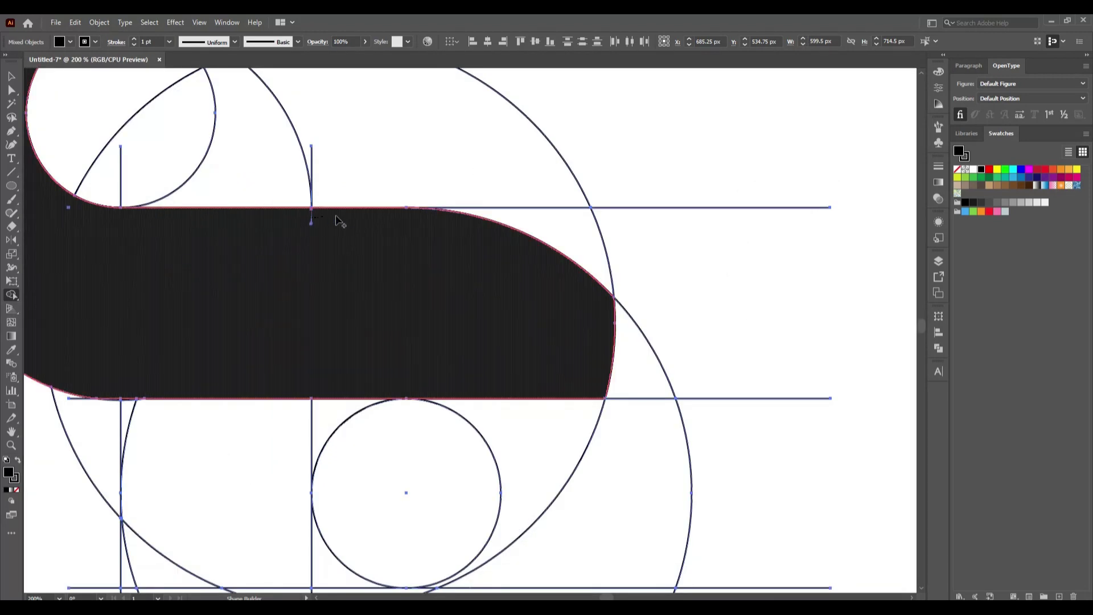
{"action": "scroll", "coordinate": [341, 272], "scroll_direction": "down", "scroll_amount": 4}
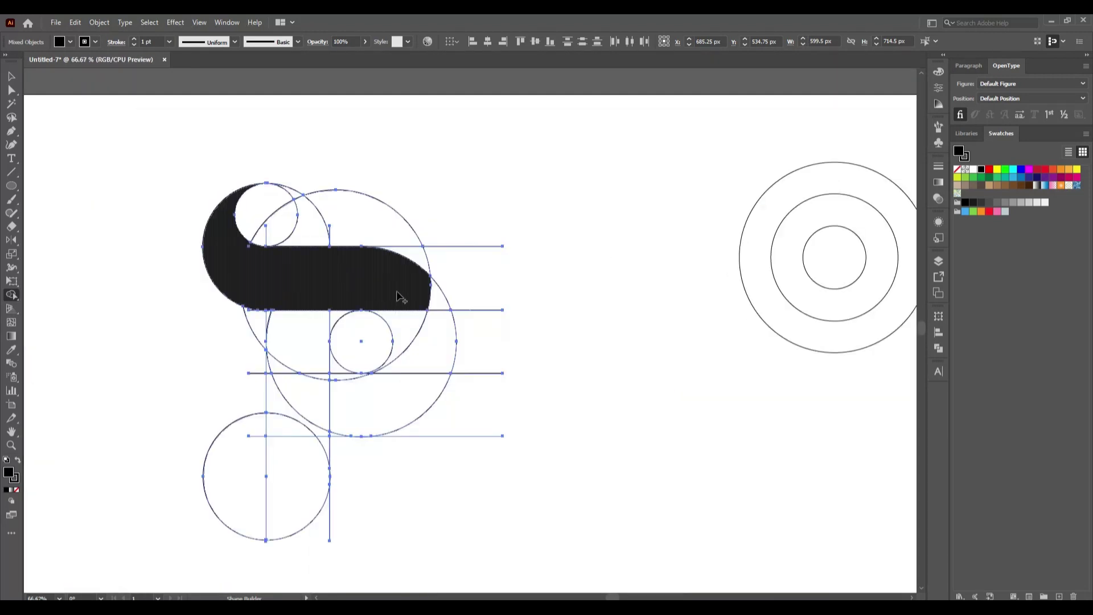
{"action": "left_click", "coordinate": [415, 325]}
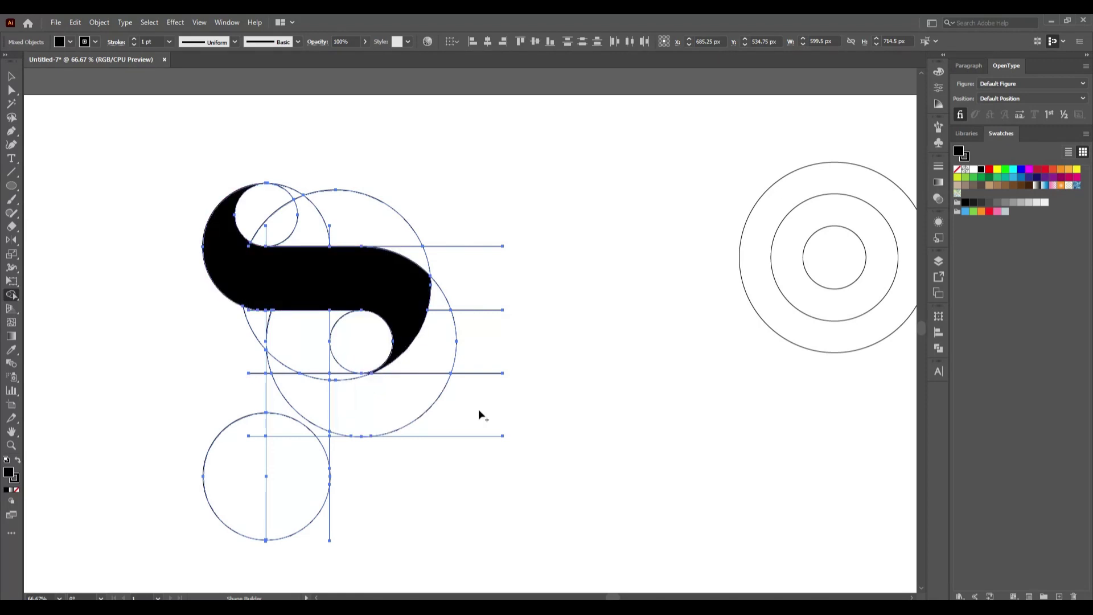
Merge the outer crescent between the two large circles with the lower band as far as the inner vertical line
{"action": "mouse_move", "coordinate": [369, 409]}
{"action": "left_mouse_down"}
{"action": "mouse_move", "coordinate": [416, 377]}
{"action": "mouse_move", "coordinate": [439, 313]}
{"action": "left_mouse_up"}
{"action": "left_click_drag", "start_coordinate": [395, 420], "coordinate": [360, 438]}
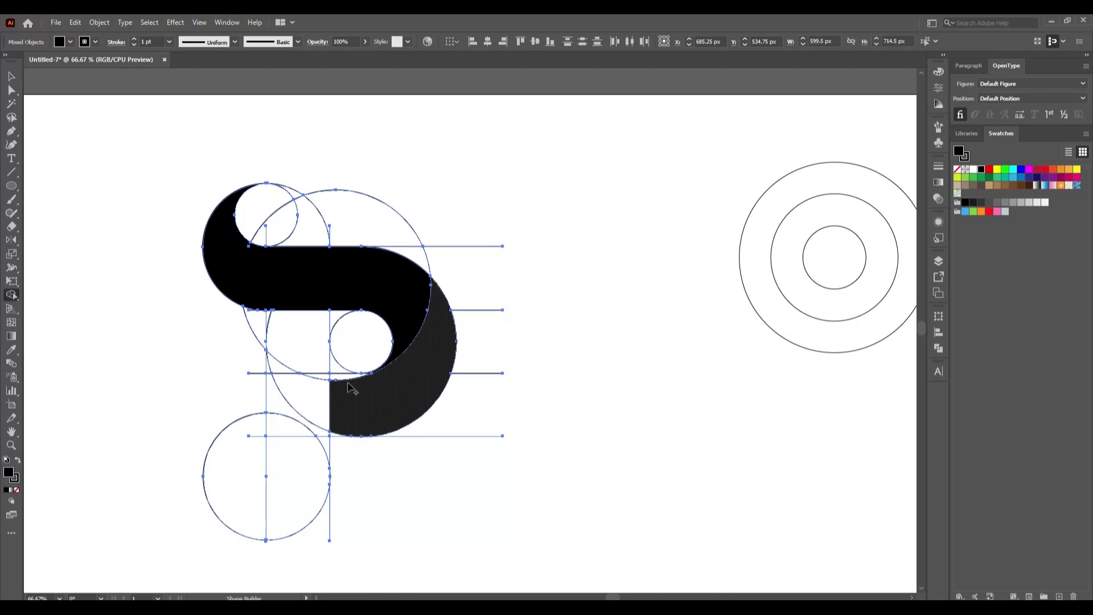
{"action": "left_click_drag", "start_coordinate": [348, 383], "coordinate": [347, 382]}
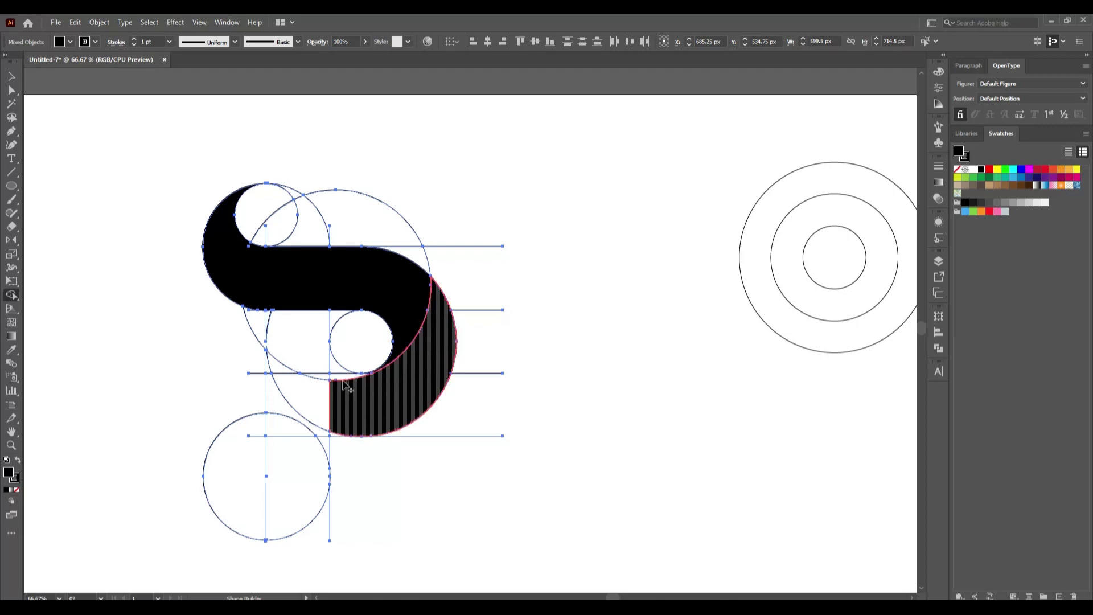
{"action": "left_click_drag", "start_coordinate": [343, 382], "coordinate": [345, 384]}
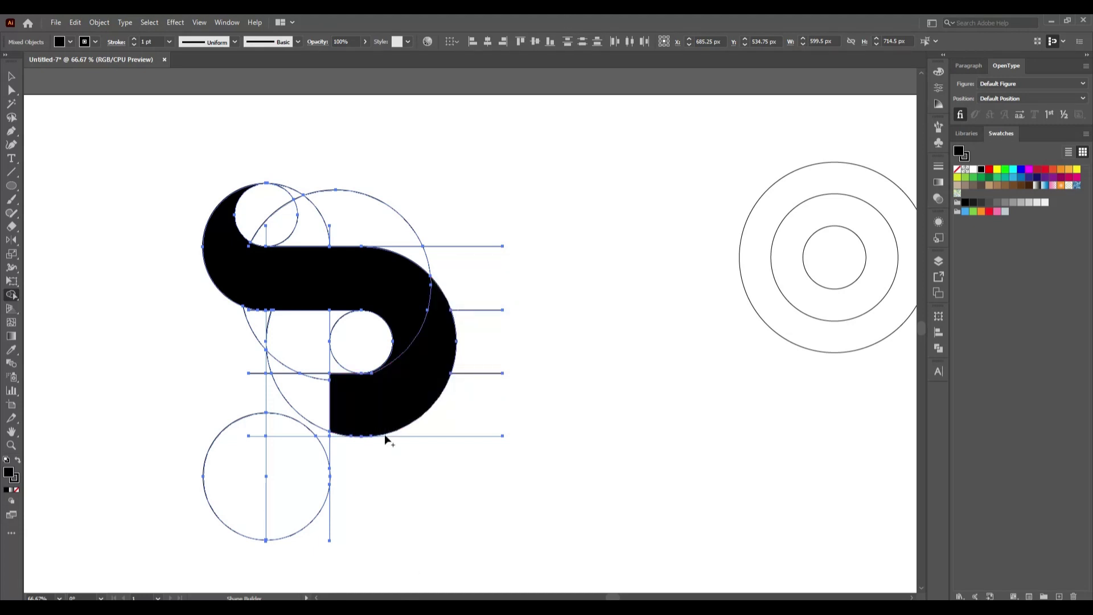
Add the small corner sliver between the large circle's arc and the lowest horizontal line to the lower band
{"action": "scroll", "coordinate": [375, 369], "scroll_direction": "up", "scroll_amount": 3, "text": "alt"}
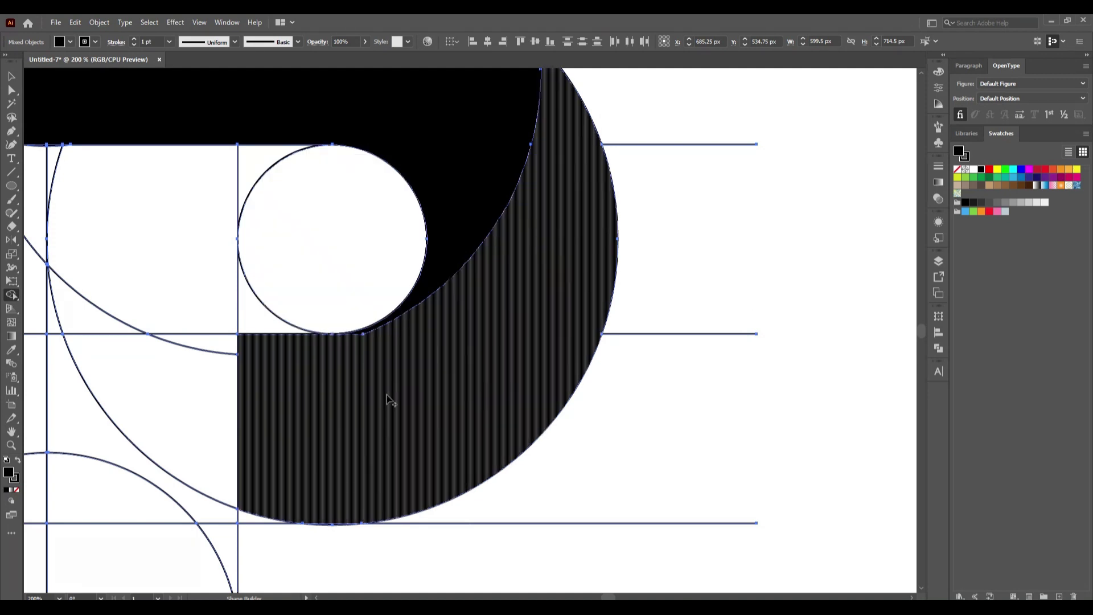
{"action": "scroll", "coordinate": [384, 418], "scroll_direction": "down", "scroll_amount": 3}
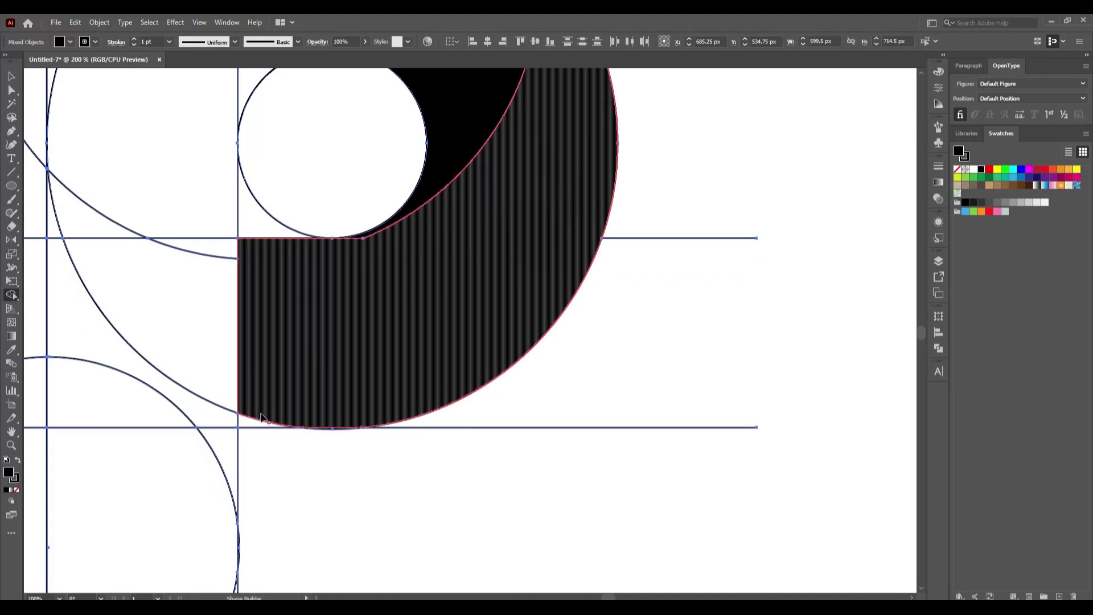
{"action": "left_click_drag", "start_coordinate": [261, 418], "coordinate": [277, 424]}
{"action": "scroll", "coordinate": [277, 425], "scroll_direction": "down", "scroll_amount": 1}
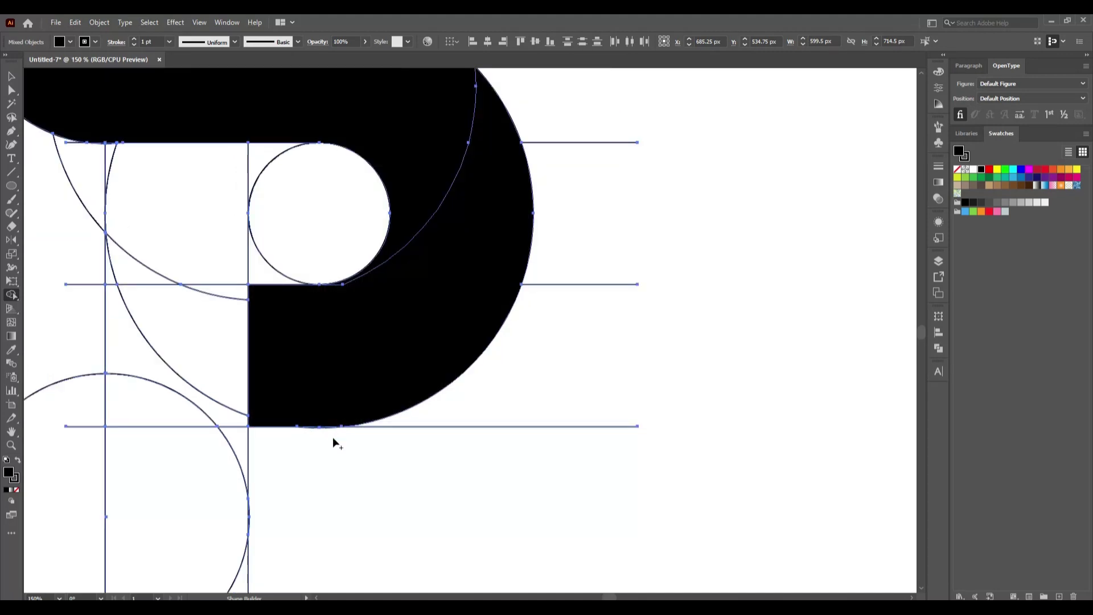
{"action": "scroll", "coordinate": [332, 436], "scroll_direction": "up", "scroll_amount": 5}
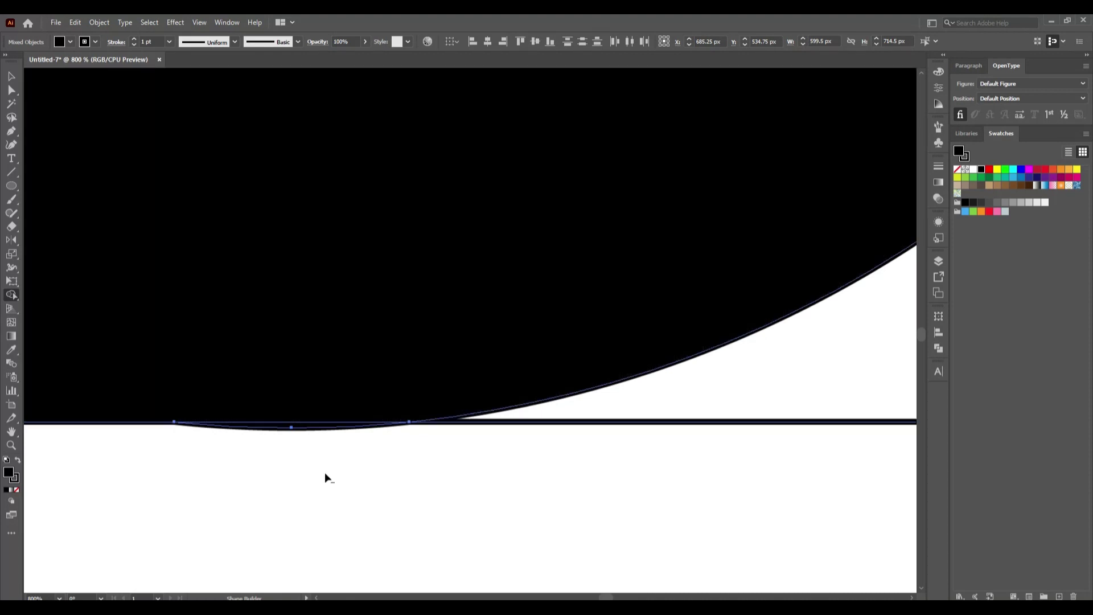
{"action": "scroll", "coordinate": [324, 472], "scroll_direction": "down", "scroll_amount": 3}
{"action": "scroll", "coordinate": [333, 476], "scroll_direction": "down", "scroll_amount": 1}
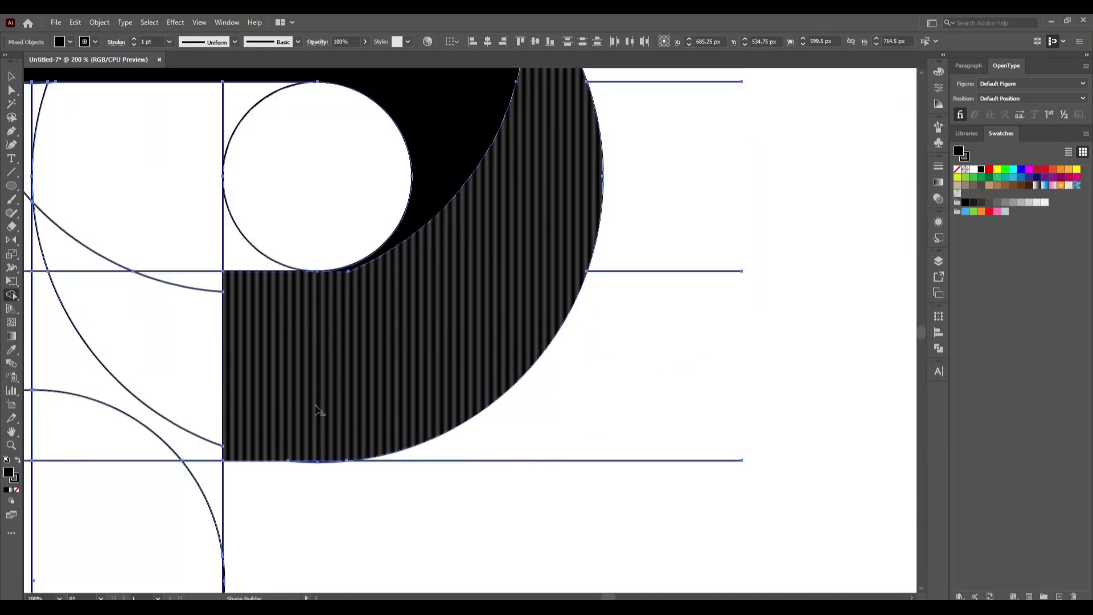
{"action": "scroll", "coordinate": [319, 411], "scroll_direction": "down", "scroll_amount": 1}
{"action": "scroll", "coordinate": [318, 409], "scroll_direction": "up", "scroll_amount": 2}
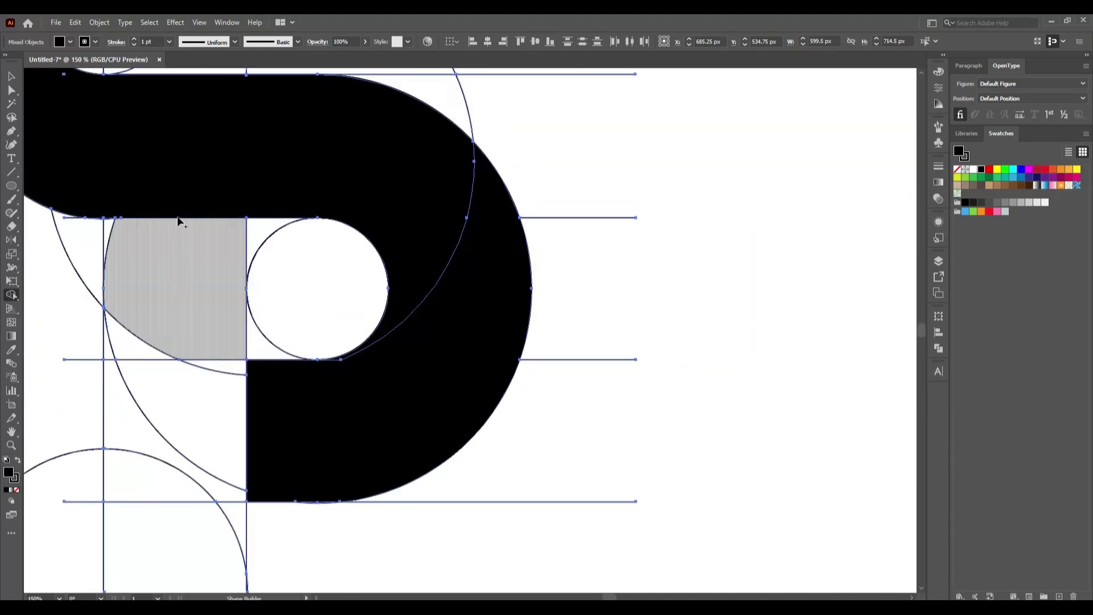
Merge the regions between the two vertical lines into a black stem down to the lowest horizontal line with Shape Builder
{"action": "mouse_move", "coordinate": [178, 252]}
{"action": "left_mouse_down"}
{"action": "mouse_move", "coordinate": [171, 325]}
{"action": "mouse_move", "coordinate": [135, 415]}
{"action": "mouse_move", "coordinate": [120, 360]}
{"action": "mouse_move", "coordinate": [170, 420]}
{"action": "mouse_move", "coordinate": [224, 347]}
{"action": "mouse_move", "coordinate": [147, 328]}
{"action": "left_mouse_up"}
{"action": "left_click_drag", "start_coordinate": [120, 272], "coordinate": [110, 233]}
{"action": "scroll", "coordinate": [129, 242], "scroll_direction": "up", "scroll_amount": 4}
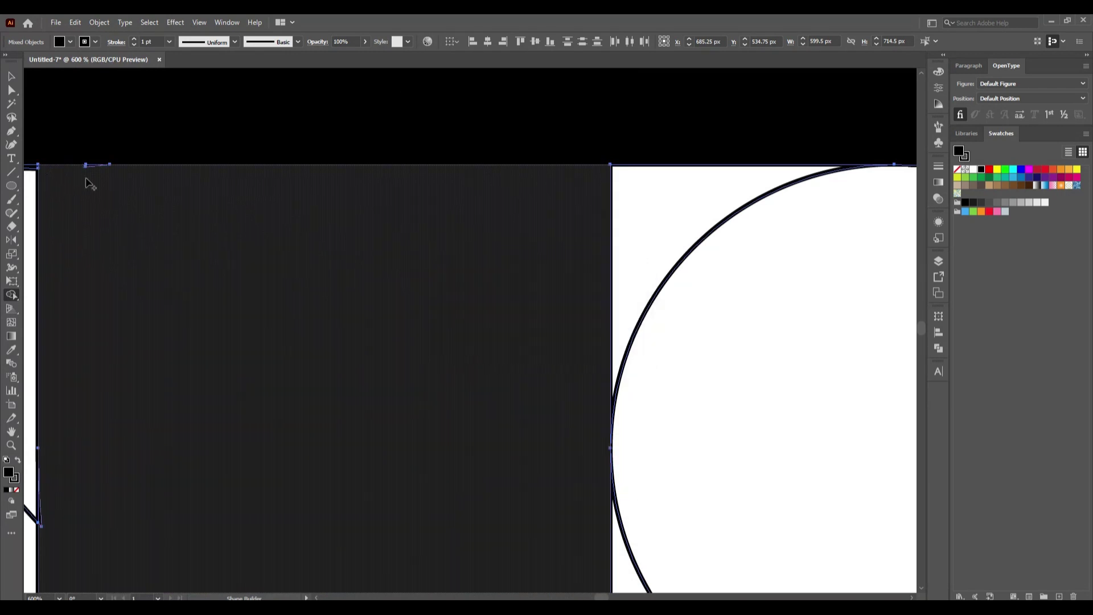
{"action": "scroll", "coordinate": [88, 182], "scroll_direction": "up", "scroll_amount": 2}
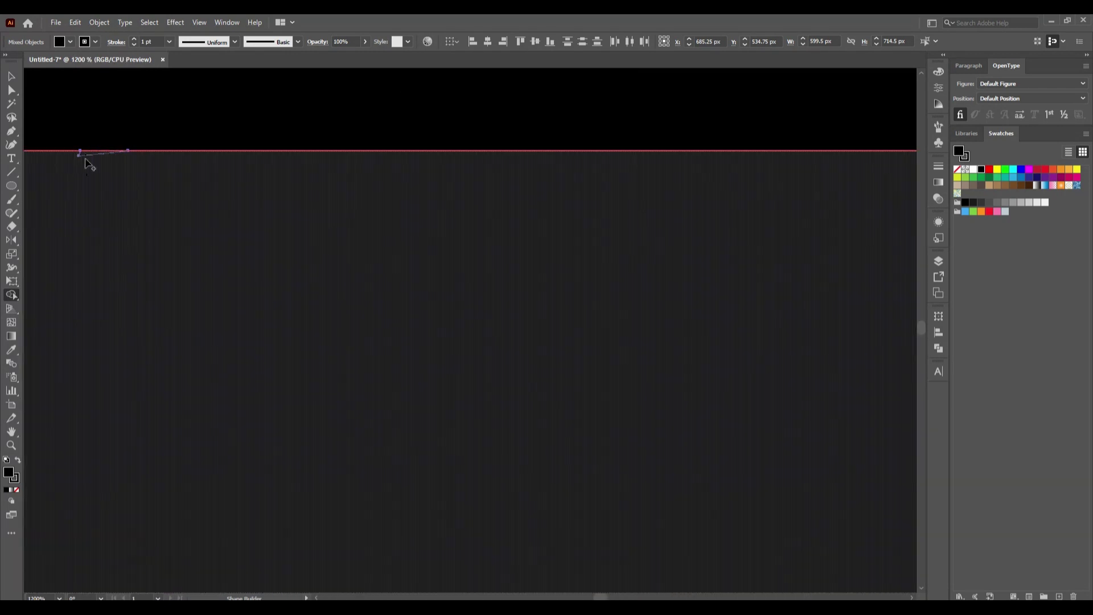
{"action": "scroll", "coordinate": [239, 385], "scroll_direction": "down", "scroll_amount": 4}
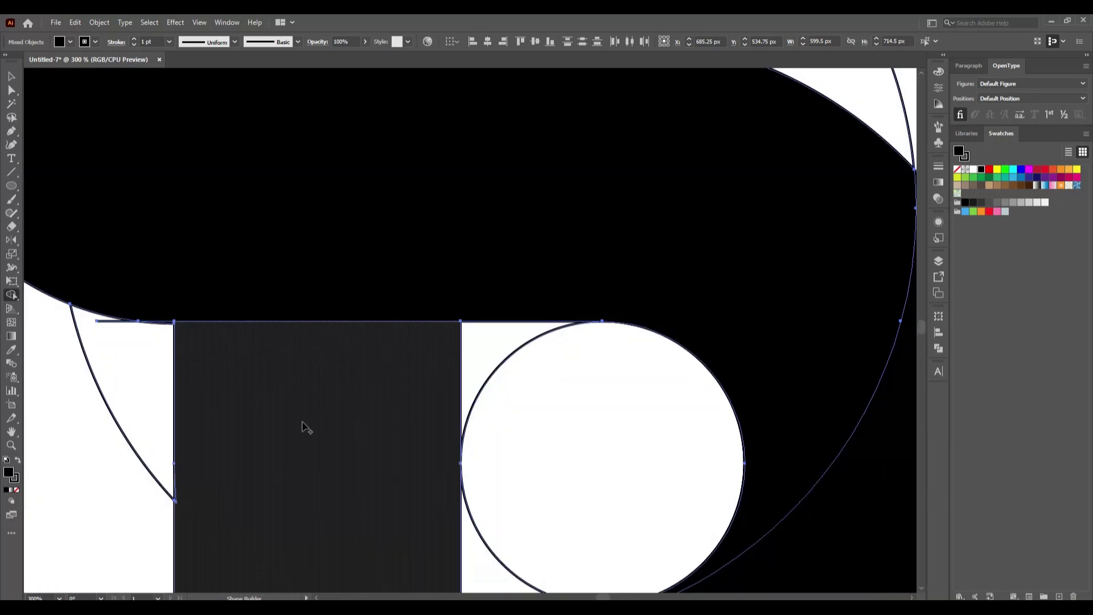
{"action": "scroll", "coordinate": [303, 425], "scroll_direction": "down", "scroll_amount": 2}
{"action": "scroll", "coordinate": [311, 398], "scroll_direction": "down", "scroll_amount": 5}
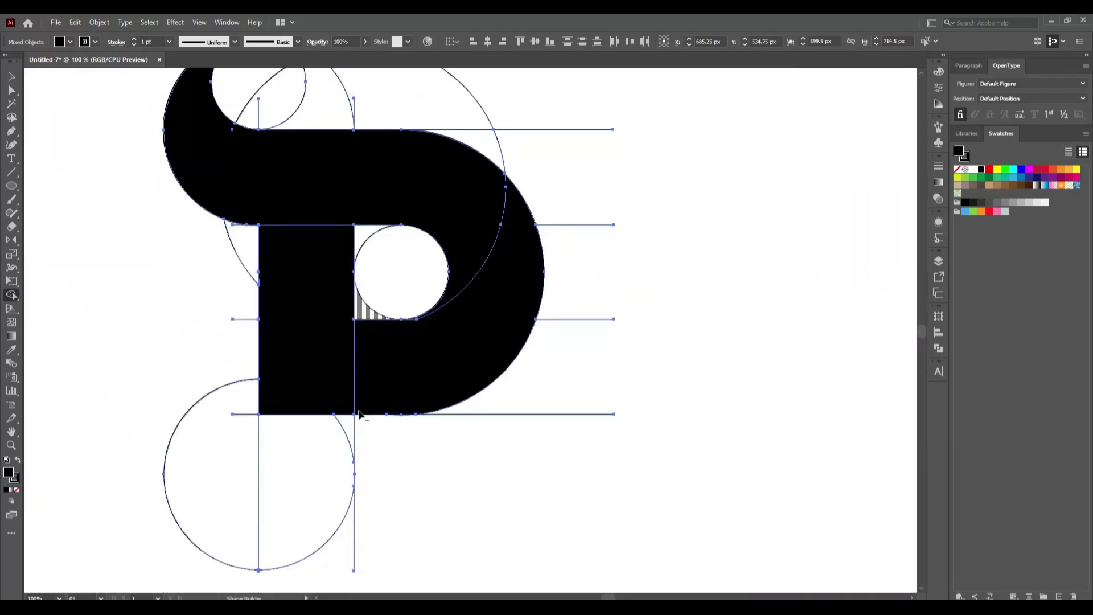
Extend the stem down to the bottom circle's lower-right arc with Shape Builder and deselect the artwork
{"action": "mouse_move", "coordinate": [286, 308]}
{"action": "left_mouse_down"}
{"action": "mouse_move", "coordinate": [300, 371]}
{"action": "mouse_move", "coordinate": [347, 364]}
{"action": "mouse_move", "coordinate": [355, 494]}
{"action": "left_mouse_up"}
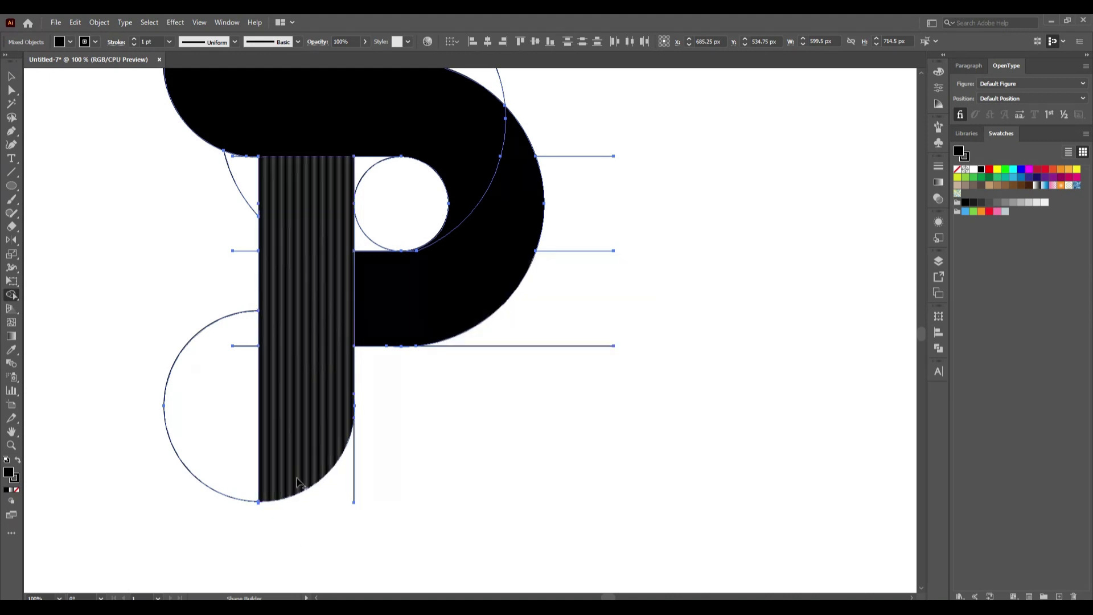
{"action": "scroll", "coordinate": [404, 461], "scroll_direction": "up", "scroll_amount": 4}
{"action": "scroll", "coordinate": [403, 463], "scroll_direction": "up", "scroll_amount": 1}
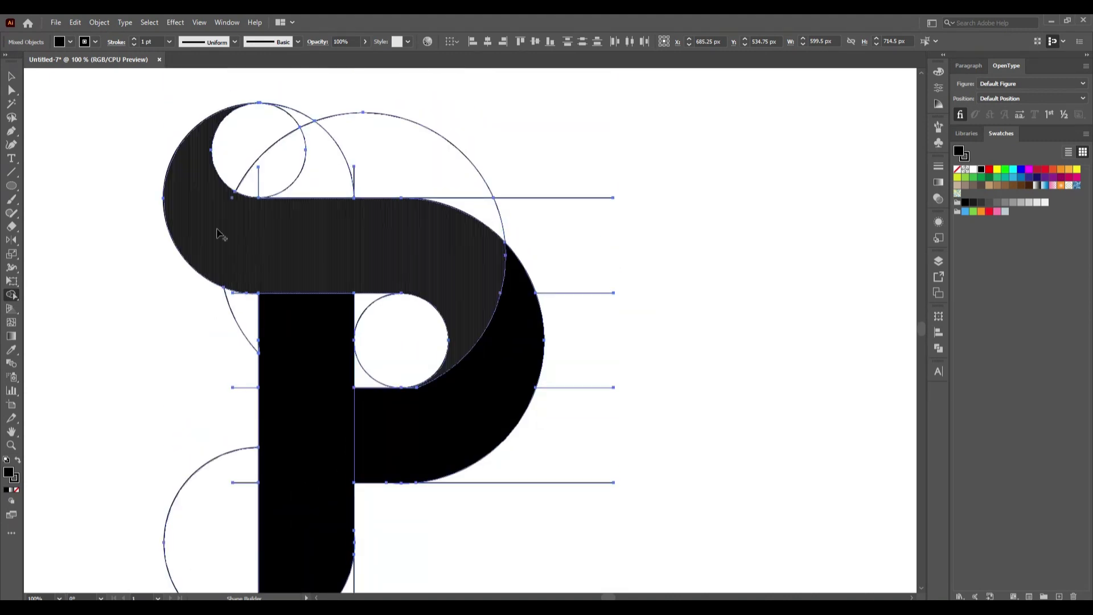
{"action": "scroll", "coordinate": [225, 207], "scroll_direction": "up", "scroll_amount": 3}
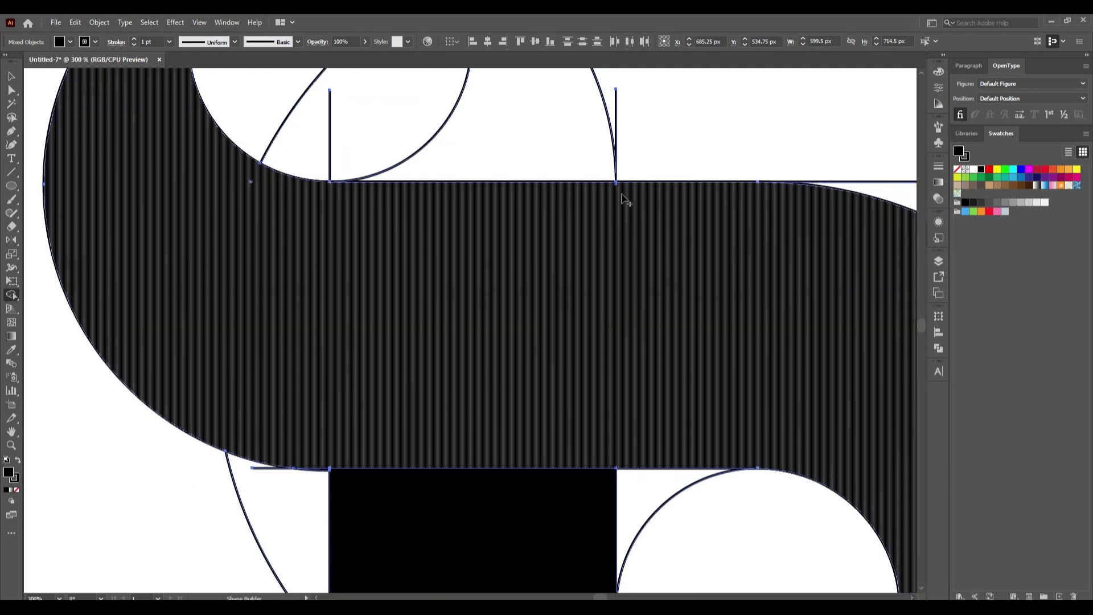
{"action": "scroll", "coordinate": [625, 197], "scroll_direction": "up", "scroll_amount": 5}
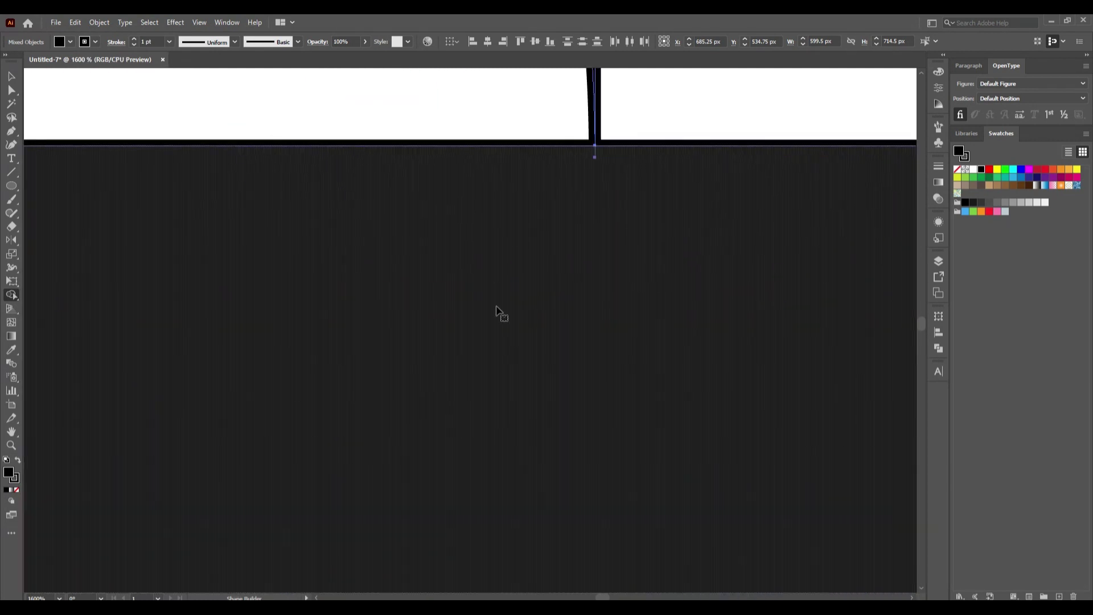
{"action": "key", "text": "ctrl+0"}
{"action": "left_click", "coordinate": [11, 76]}
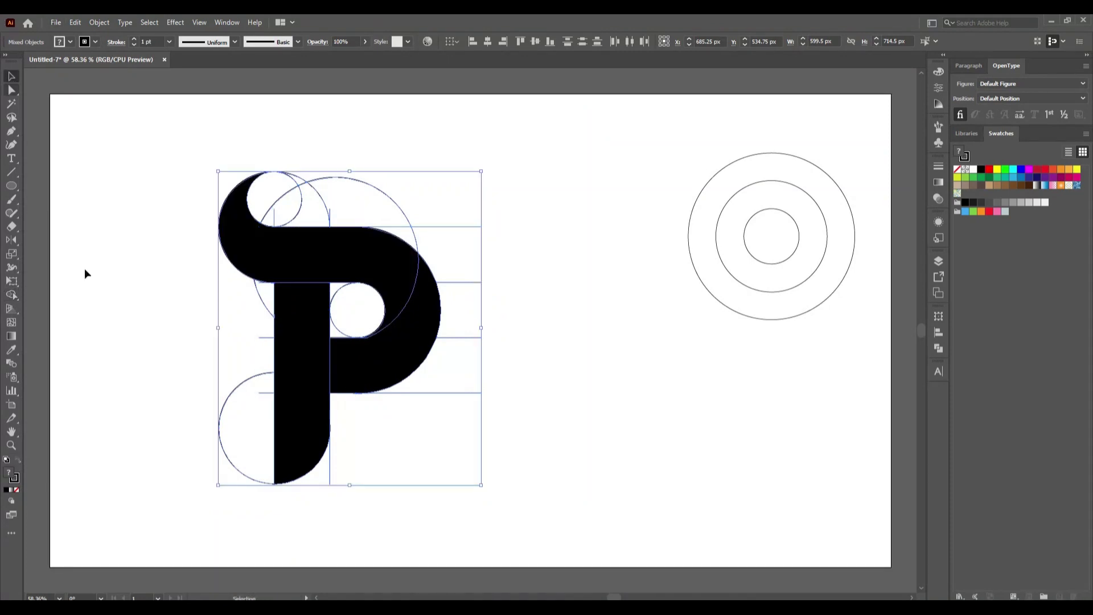
{"action": "left_click", "coordinate": [146, 372]}
{"action": "left_click", "coordinate": [329, 265]}
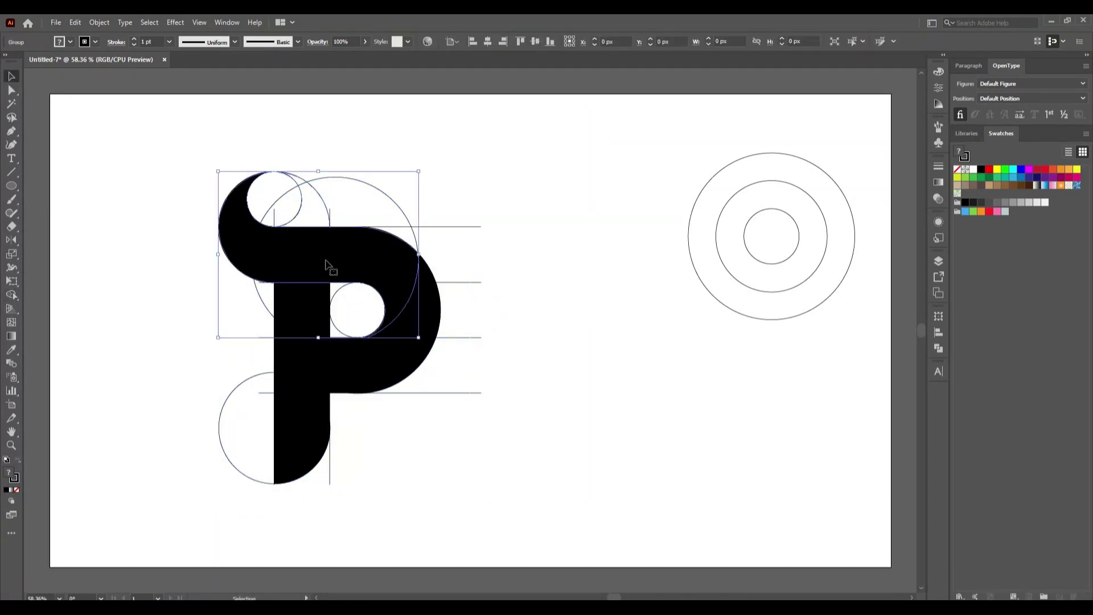
{"action": "double_click", "coordinate": [310, 422]}
{"action": "left_click", "coordinate": [646, 465]}
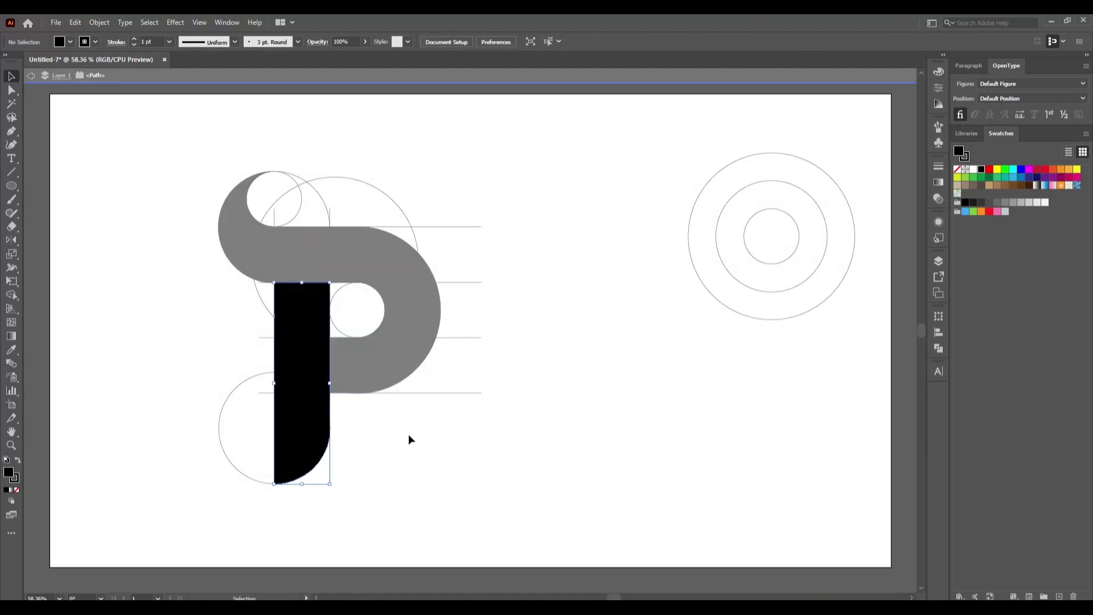
{"action": "left_click", "coordinate": [325, 420]}
{"action": "double_click", "coordinate": [528, 475]}
Move the black letter pieces to the right, off the construction, and delete the circle and line remnants left behind
{"action": "left_click", "coordinate": [324, 415]}
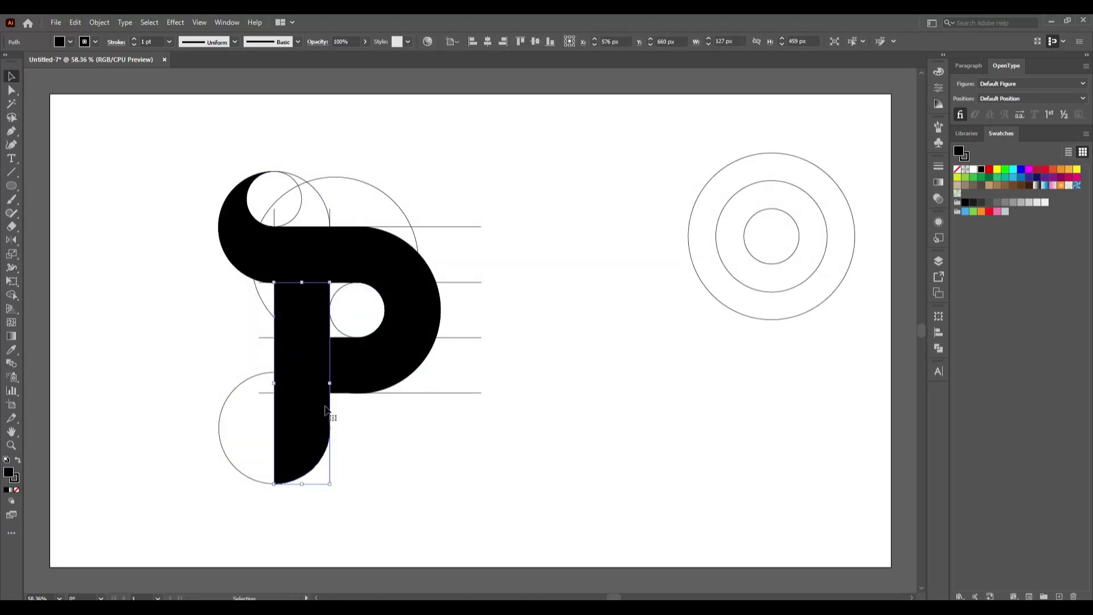
{"action": "left_click", "coordinate": [402, 270], "text": "shift"}
{"action": "left_click", "coordinate": [401, 269], "text": "shift"}
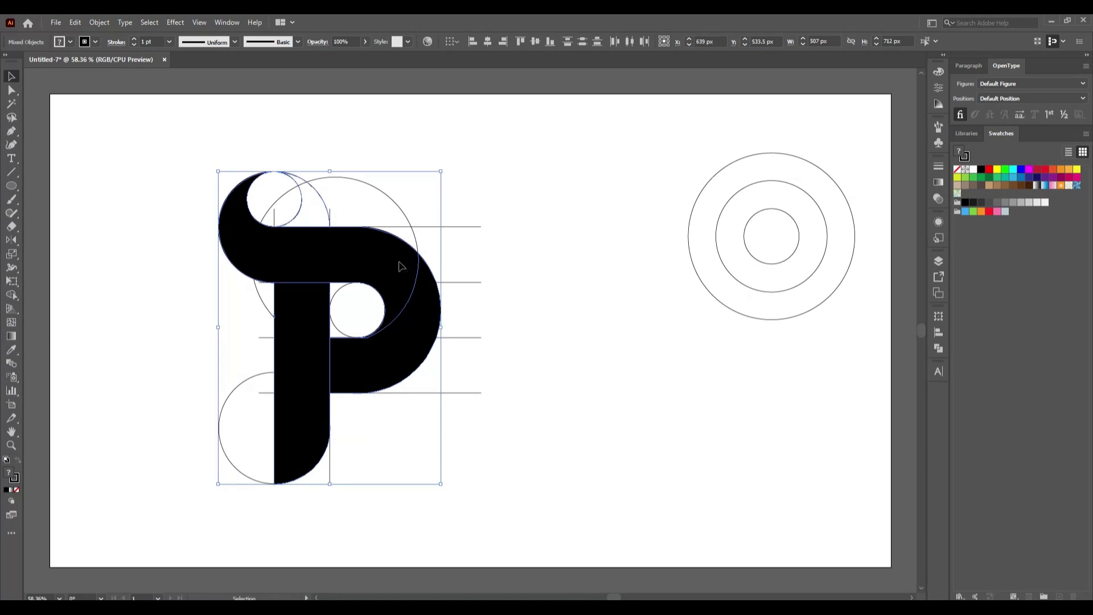
{"action": "left_click_drag", "start_coordinate": [398, 263], "coordinate": [673, 295]}
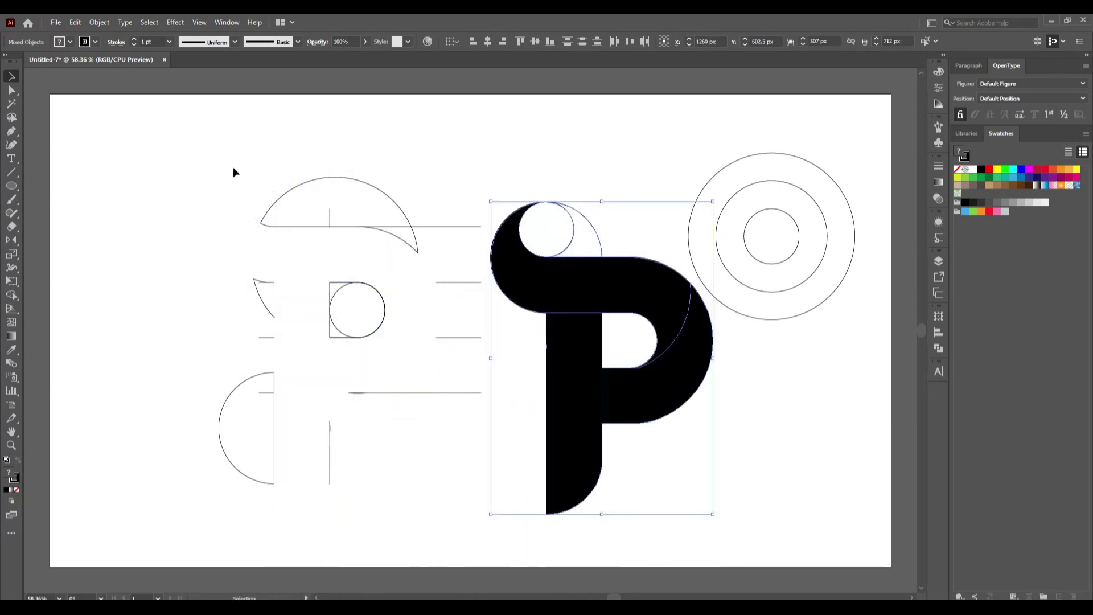
{"action": "left_click_drag", "start_coordinate": [223, 150], "coordinate": [450, 513]}
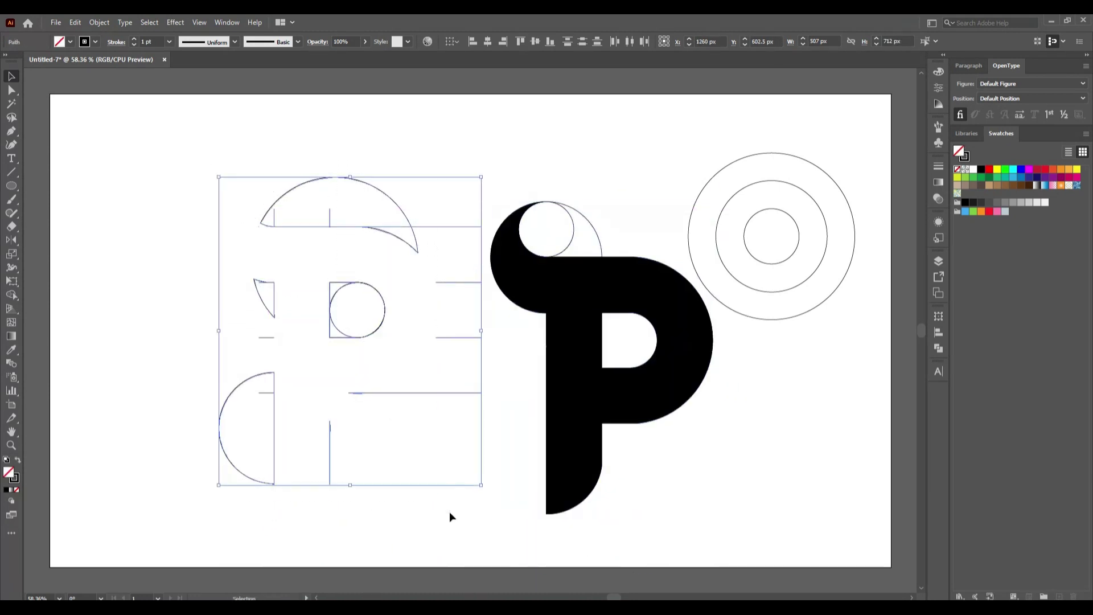
{"action": "key", "text": "Delete"}
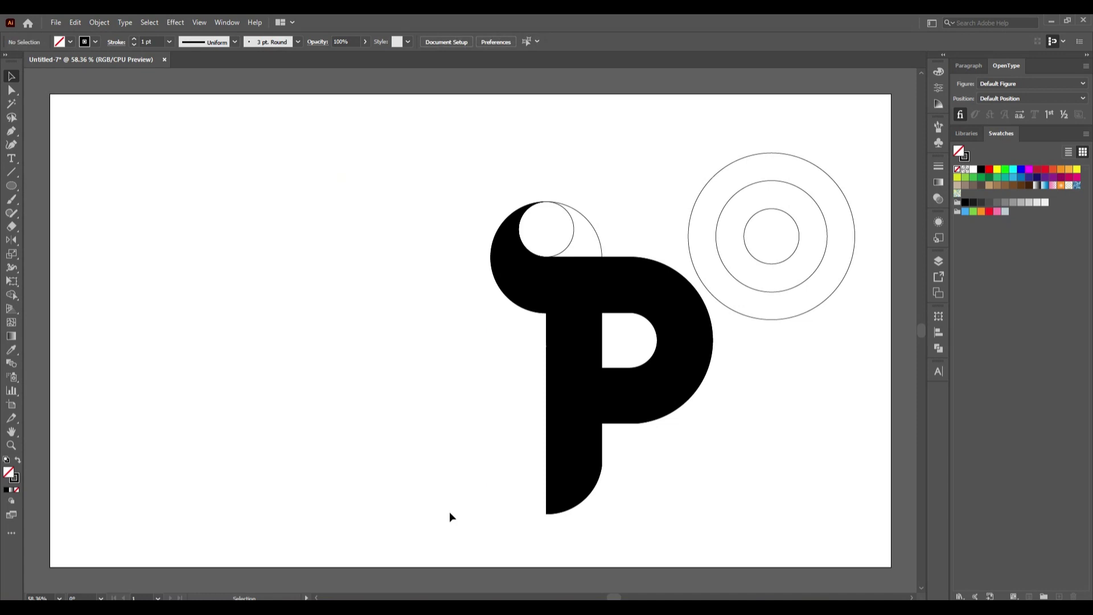
Ungroup the upper band and delete the leftover small circle and arc above it
{"action": "left_click", "coordinate": [575, 224]}
{"action": "right_click", "coordinate": [573, 220]}
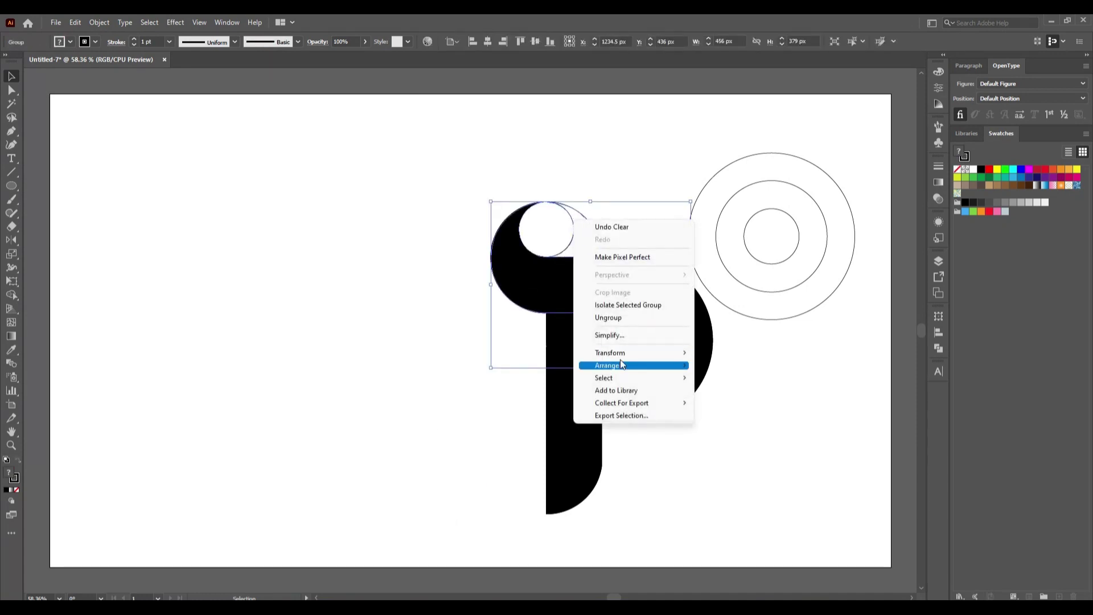
{"action": "left_click", "coordinate": [616, 319]}
{"action": "left_click", "coordinate": [410, 311]}
{"action": "left_click_drag", "start_coordinate": [552, 176], "coordinate": [587, 225]}
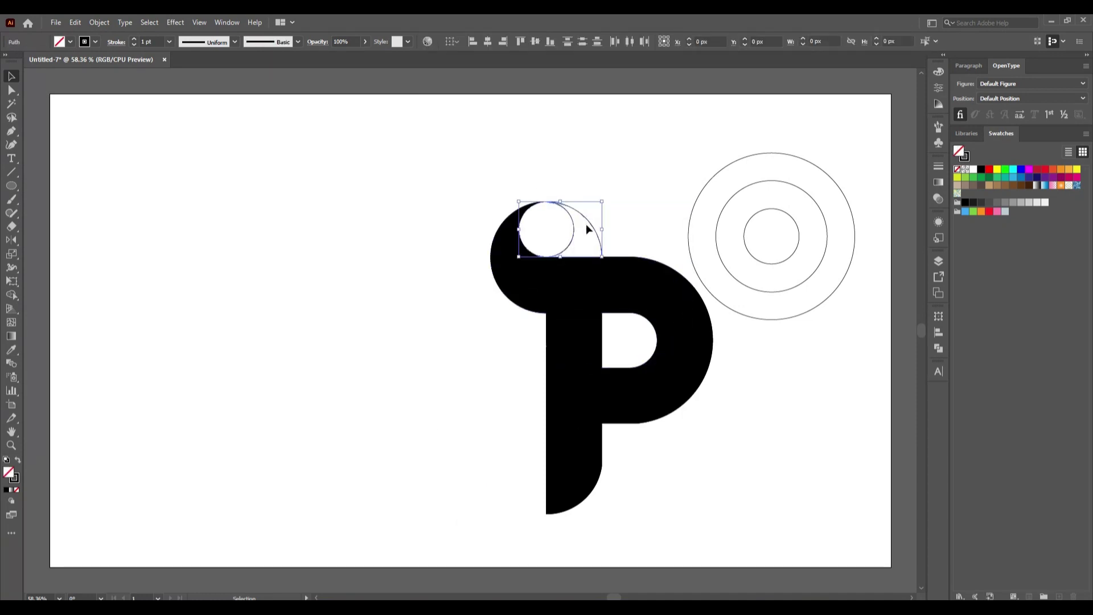
{"action": "key", "text": "Delete"}
Move the complete black letterform back to the empty left half of the artboard
{"action": "left_click_drag", "start_coordinate": [420, 229], "coordinate": [661, 472]}
{"action": "left_click_drag", "start_coordinate": [652, 405], "coordinate": [376, 354]}
{"action": "left_click", "coordinate": [532, 452]}
{"action": "left_click", "coordinate": [398, 350]}
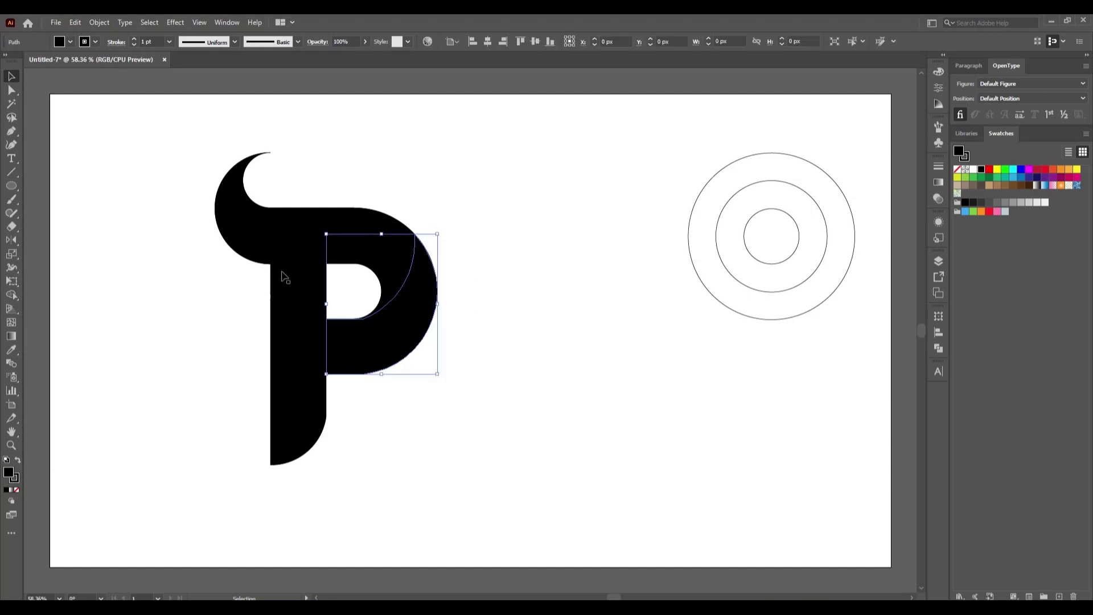
Remove the stroke from all pieces of the letterform, keeping only the black fill
{"action": "left_click_drag", "start_coordinate": [165, 181], "coordinate": [439, 467]}
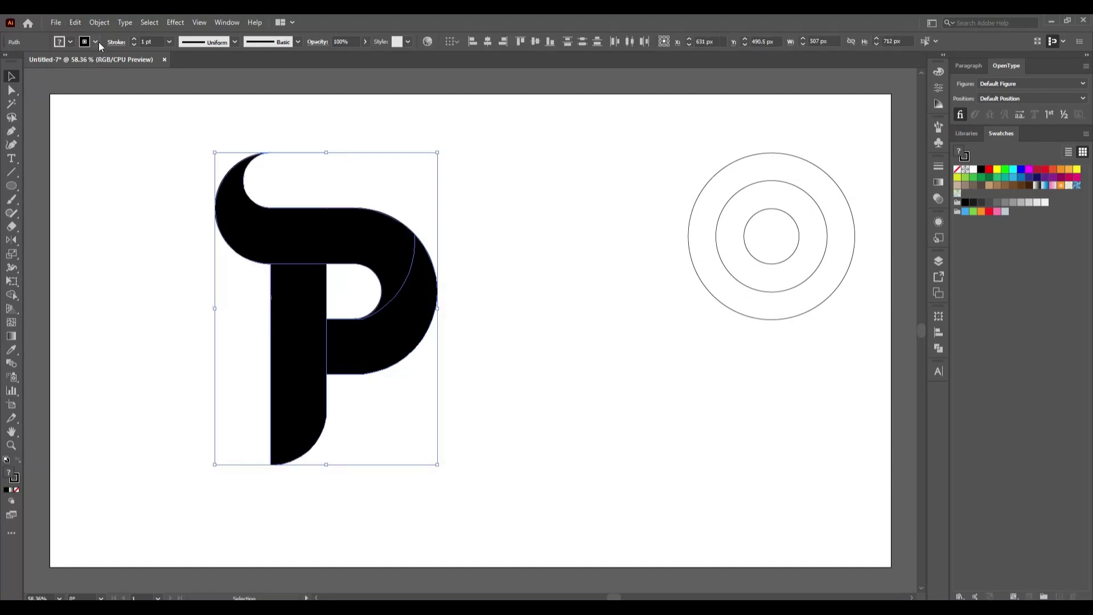
{"action": "left_click", "coordinate": [96, 42]}
{"action": "left_click", "coordinate": [6, 65]}
{"action": "left_click", "coordinate": [149, 348]}
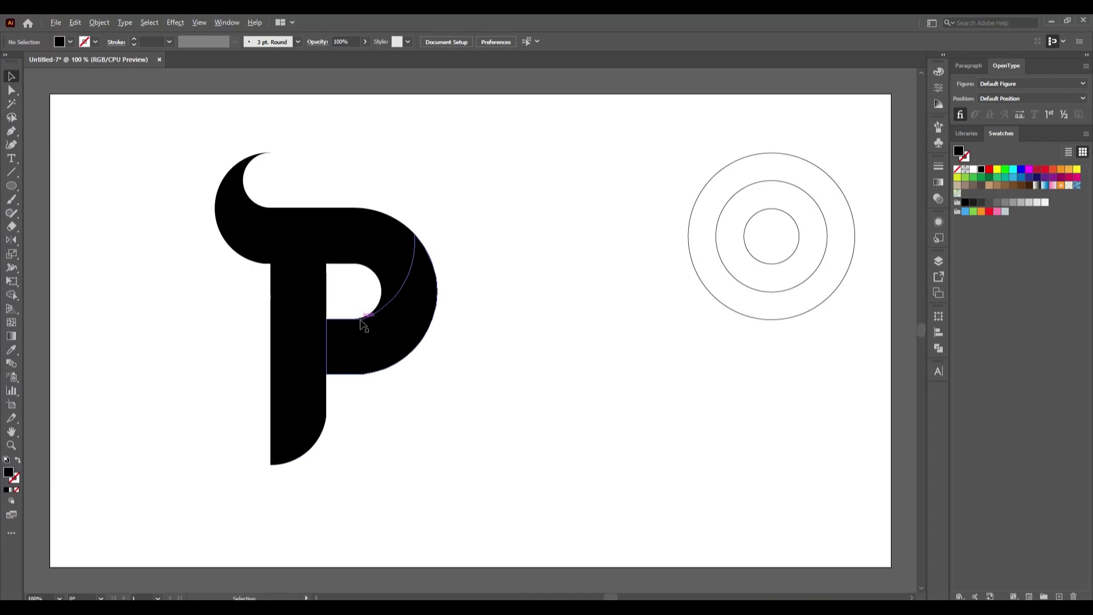
Round the bowl's inner corner where the counter's arc meets its lower straight edge
{"action": "scroll", "coordinate": [361, 324], "scroll_direction": "up", "scroll_amount": 2}
{"action": "left_click", "coordinate": [11, 90]}
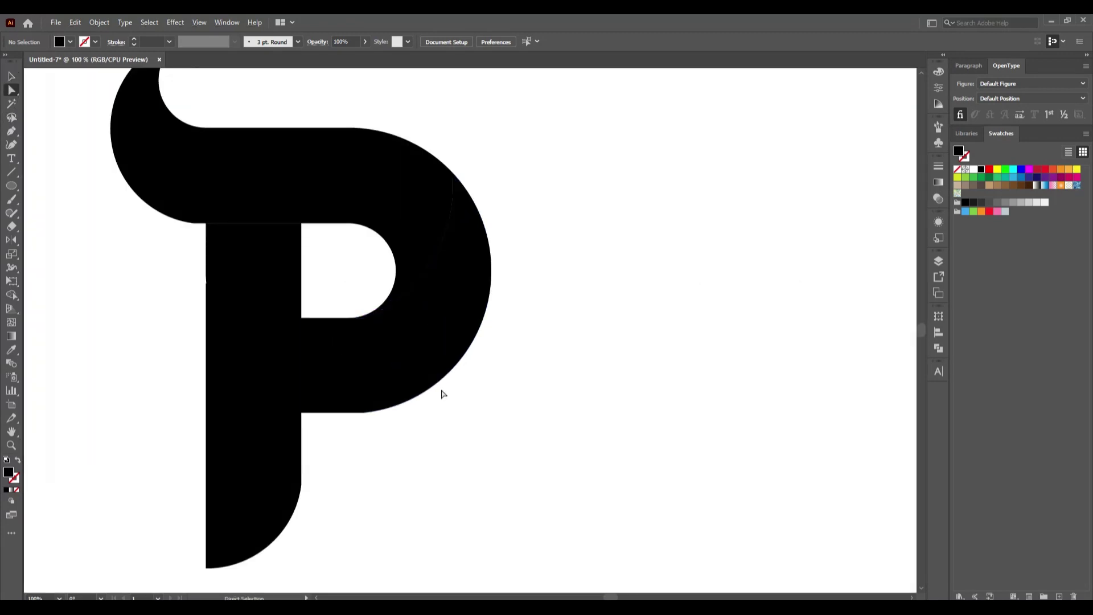
{"action": "left_click", "coordinate": [368, 336]}
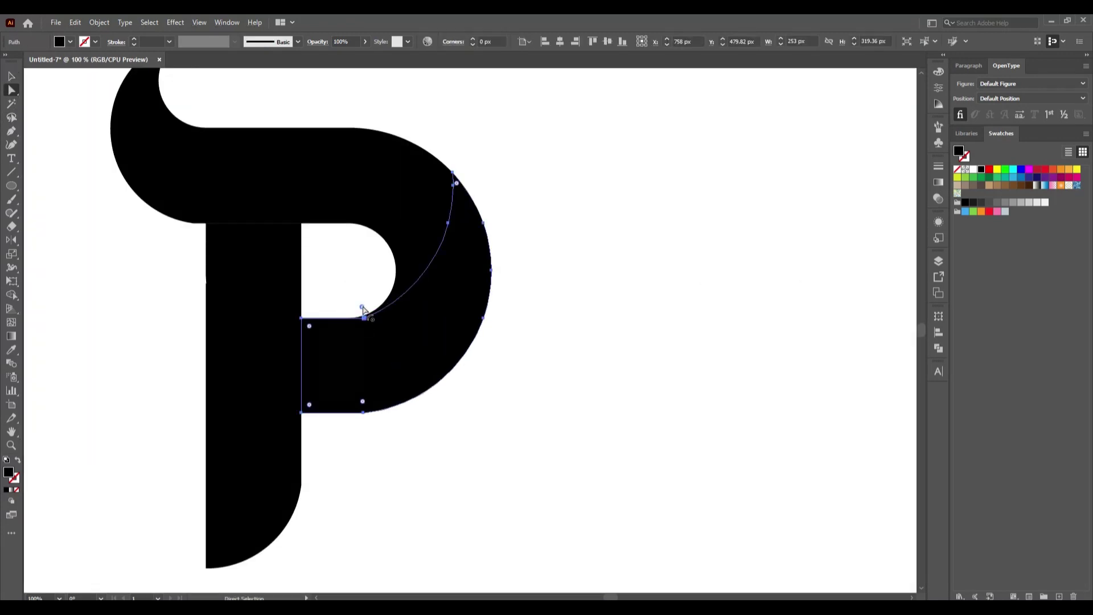
{"action": "left_click_drag", "start_coordinate": [363, 308], "coordinate": [322, 244]}
{"action": "left_click", "coordinate": [543, 449]}
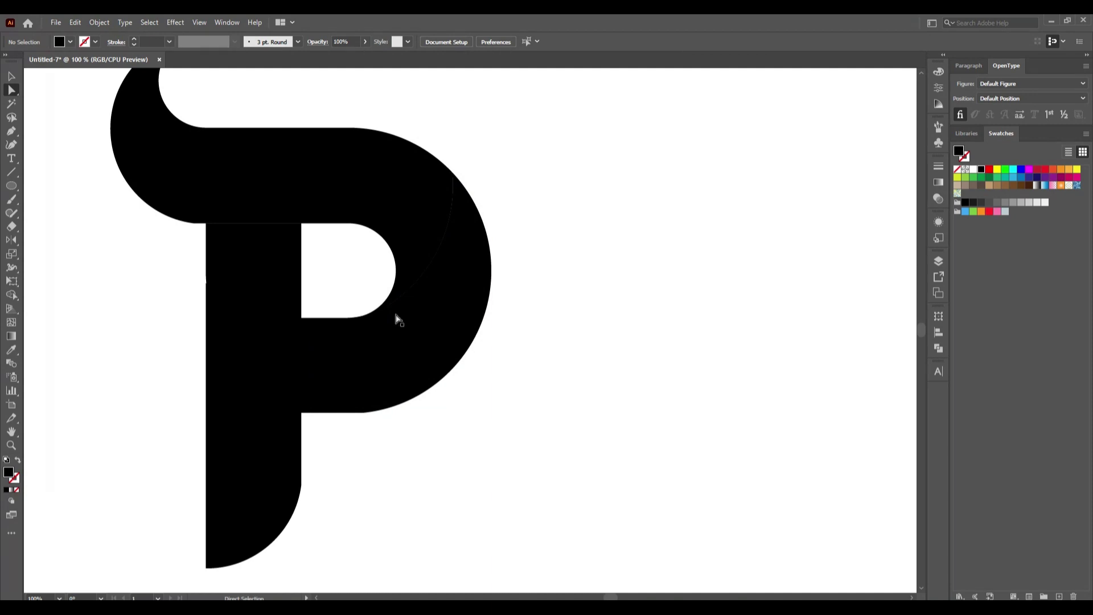
Round the corner on the bowl's lower edge where the outer arc meets the straight segment
{"action": "left_click_drag", "start_coordinate": [351, 480], "coordinate": [383, 353]}
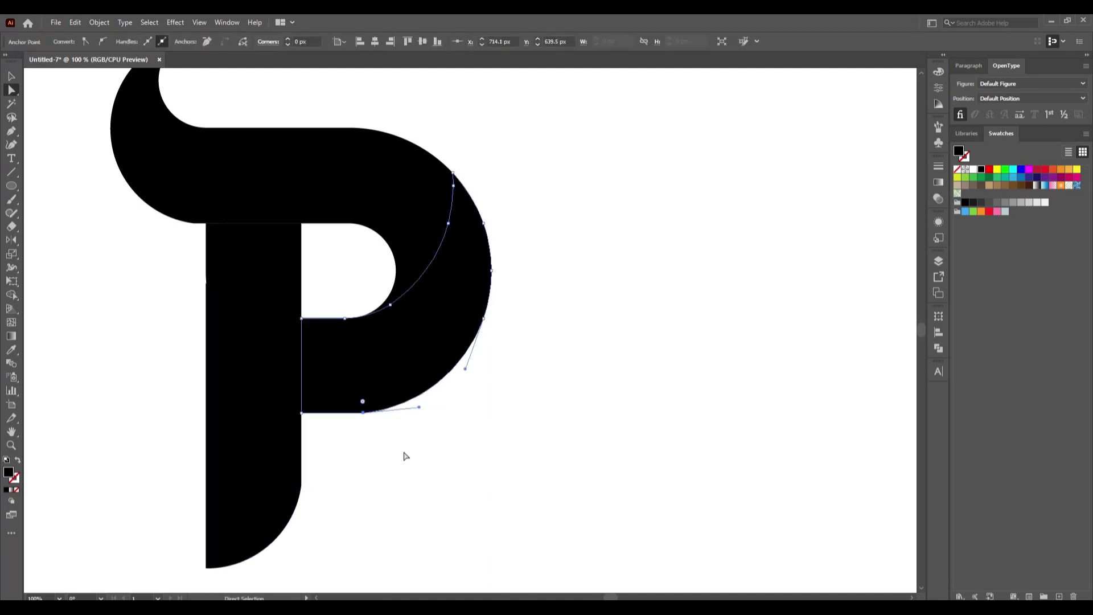
{"action": "left_click_drag", "start_coordinate": [363, 403], "coordinate": [358, 288]}
{"action": "left_click", "coordinate": [642, 503]}
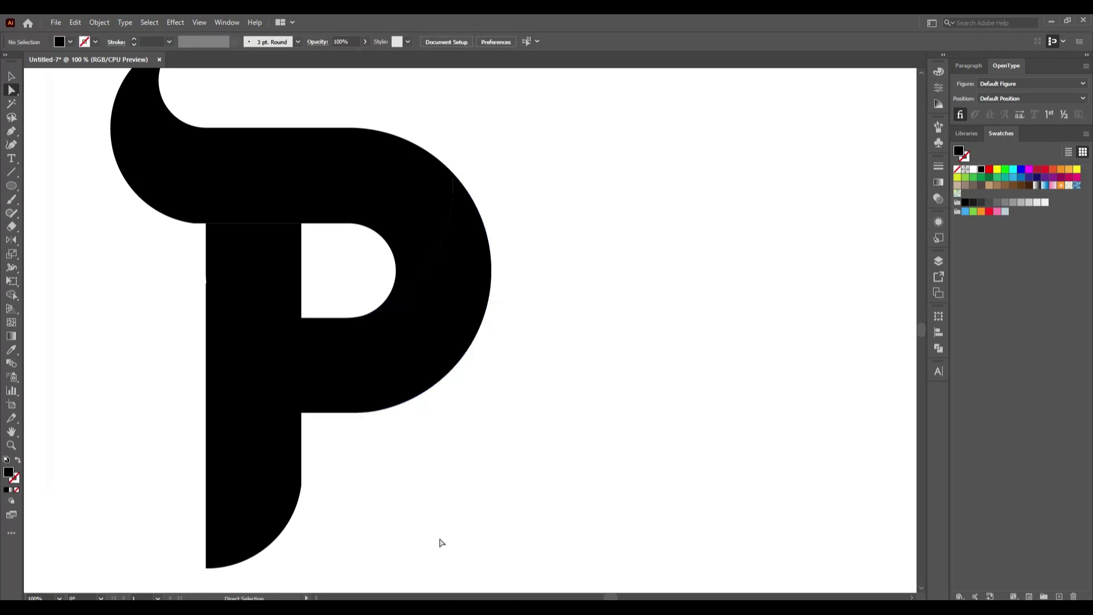
Round the corner on the stem's right edge where the straight side meets the bottom arc
{"action": "left_click_drag", "start_coordinate": [344, 519], "coordinate": [278, 427]}
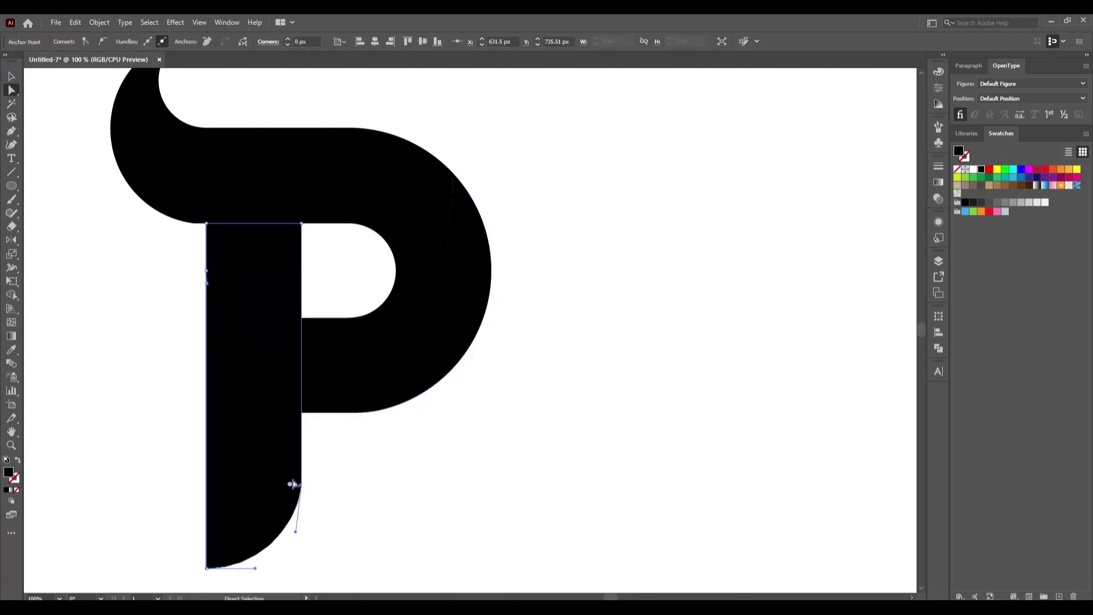
{"action": "left_click_drag", "start_coordinate": [291, 487], "coordinate": [244, 479]}
{"action": "left_click", "coordinate": [454, 527]}
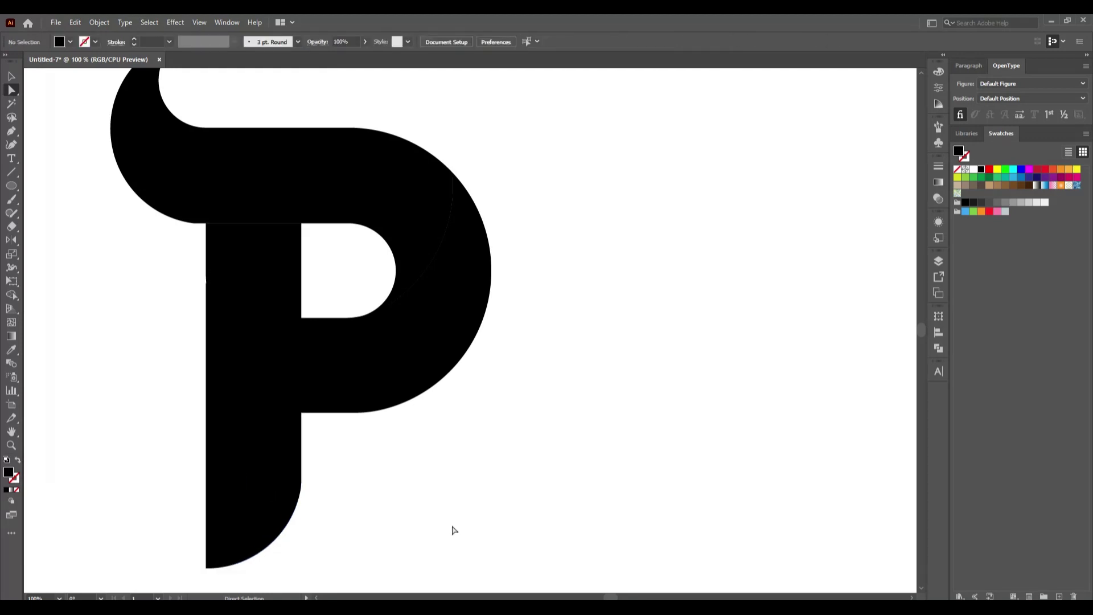
Draw a small closed black patch with the Pen tool over the notch in the stem's left edge
{"action": "scroll", "coordinate": [454, 530], "scroll_direction": "up", "scroll_amount": 3}
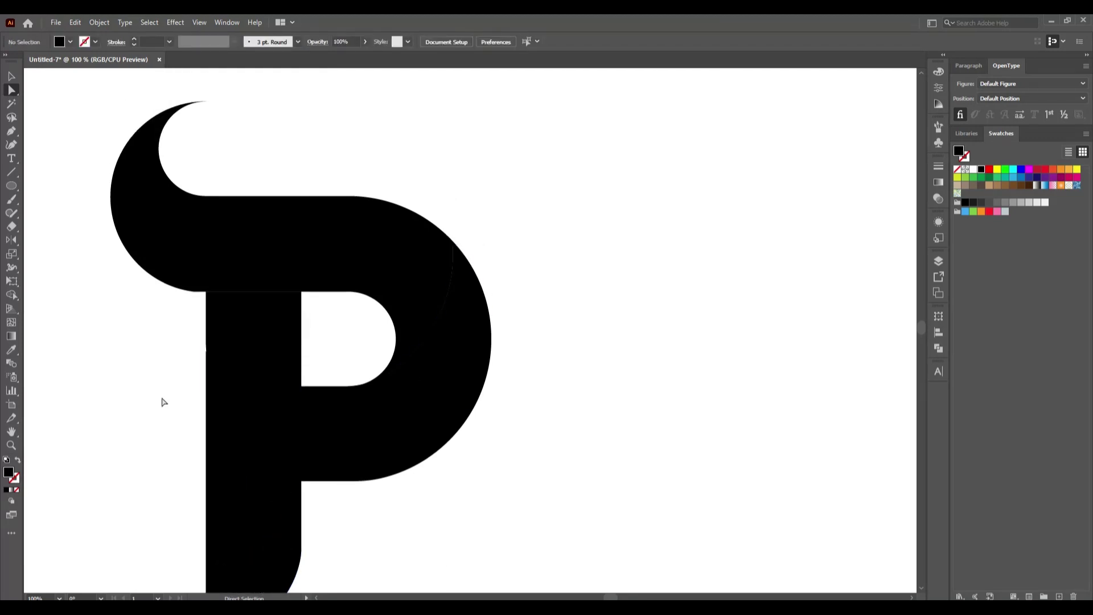
{"action": "scroll", "coordinate": [215, 470], "scroll_direction": "up", "scroll_amount": 3}
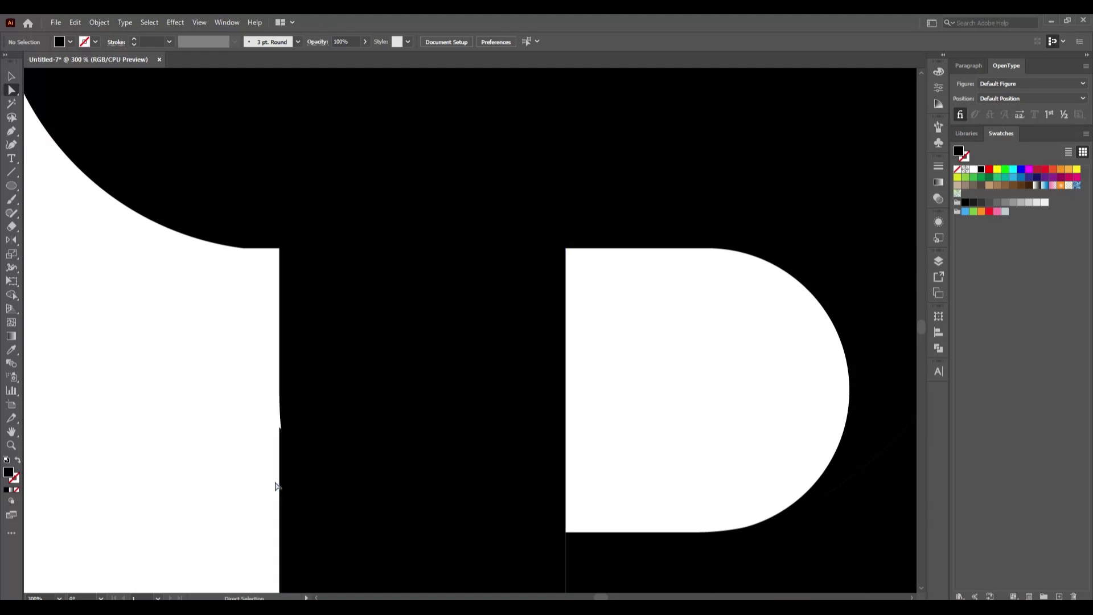
{"action": "scroll", "coordinate": [227, 447], "scroll_direction": "up", "scroll_amount": 1}
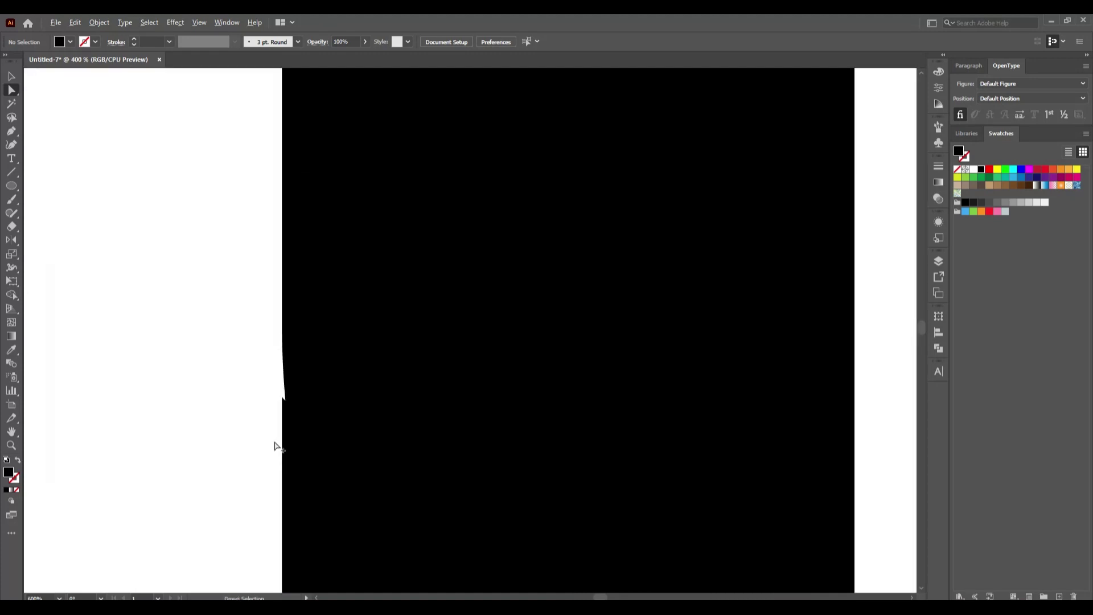
{"action": "scroll", "coordinate": [279, 447], "scroll_direction": "down", "scroll_amount": 3}
{"action": "left_click", "coordinate": [11, 130]}
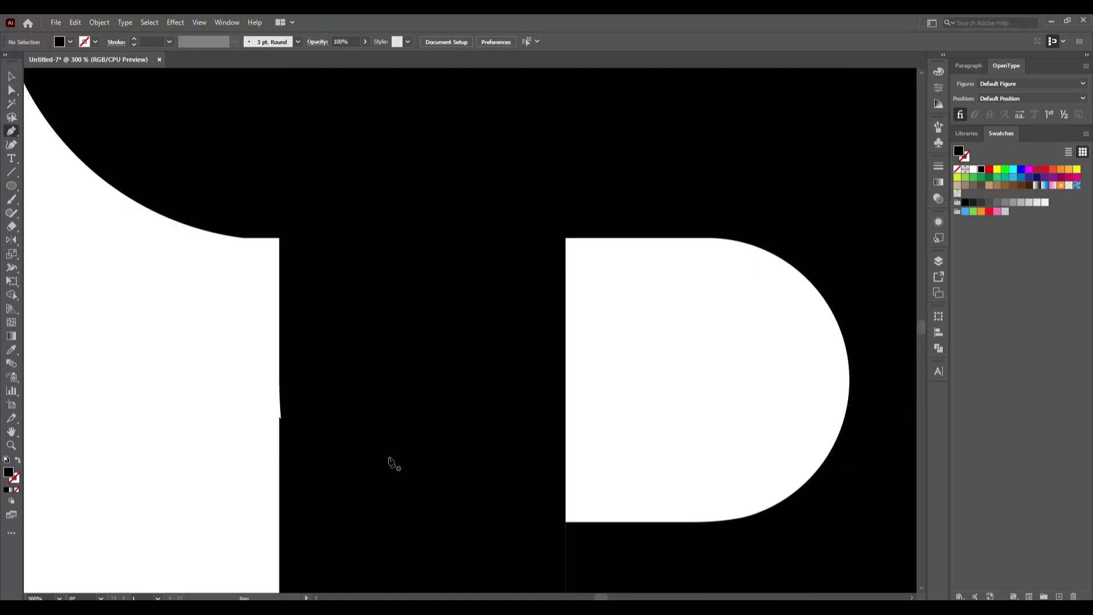
{"action": "mouse_move", "coordinate": [279, 418]}
{"action": "left_mouse_down"}
{"action": "mouse_move", "coordinate": [281, 399]}
{"action": "mouse_move", "coordinate": [294, 402]}
{"action": "mouse_move", "coordinate": [297, 437]}
{"action": "mouse_move", "coordinate": [281, 419]}
{"action": "left_mouse_up"}
{"action": "left_click", "coordinate": [281, 419]}
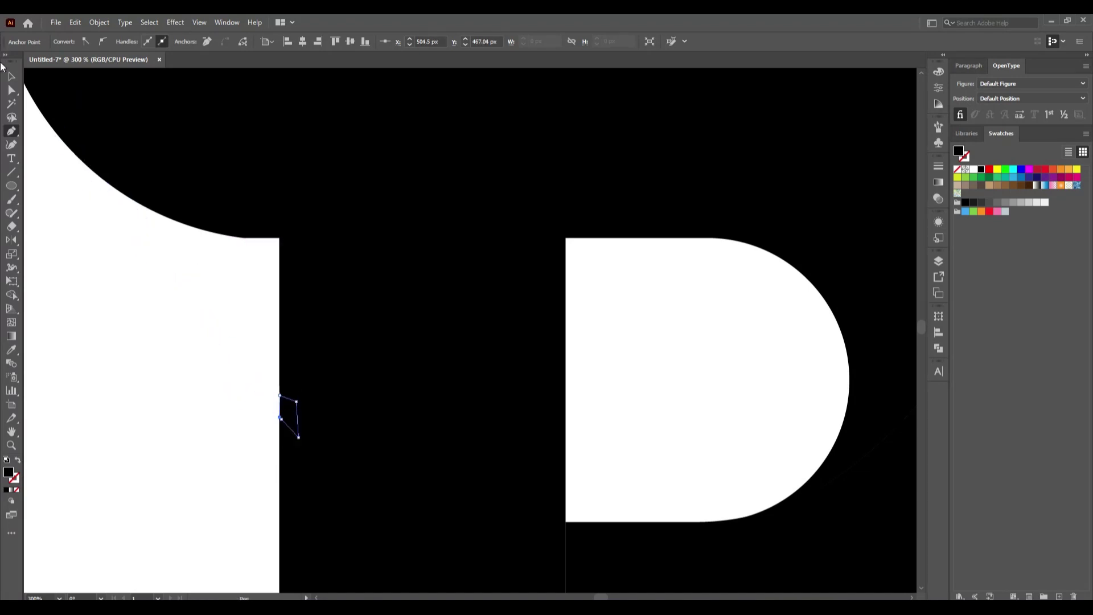
Select the patch together with the stem and unite them into one shape with Pathfinder
{"action": "left_click", "coordinate": [11, 76]}
{"action": "left_click_drag", "start_coordinate": [221, 361], "coordinate": [323, 477]}
{"action": "left_click", "coordinate": [938, 350]}
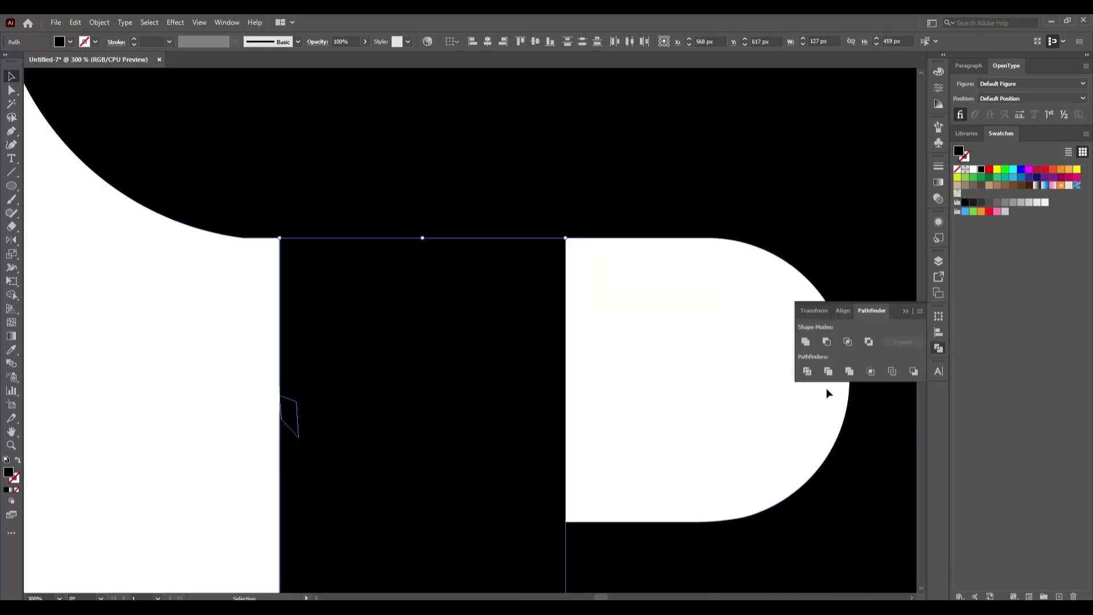
{"action": "left_click", "coordinate": [806, 342]}
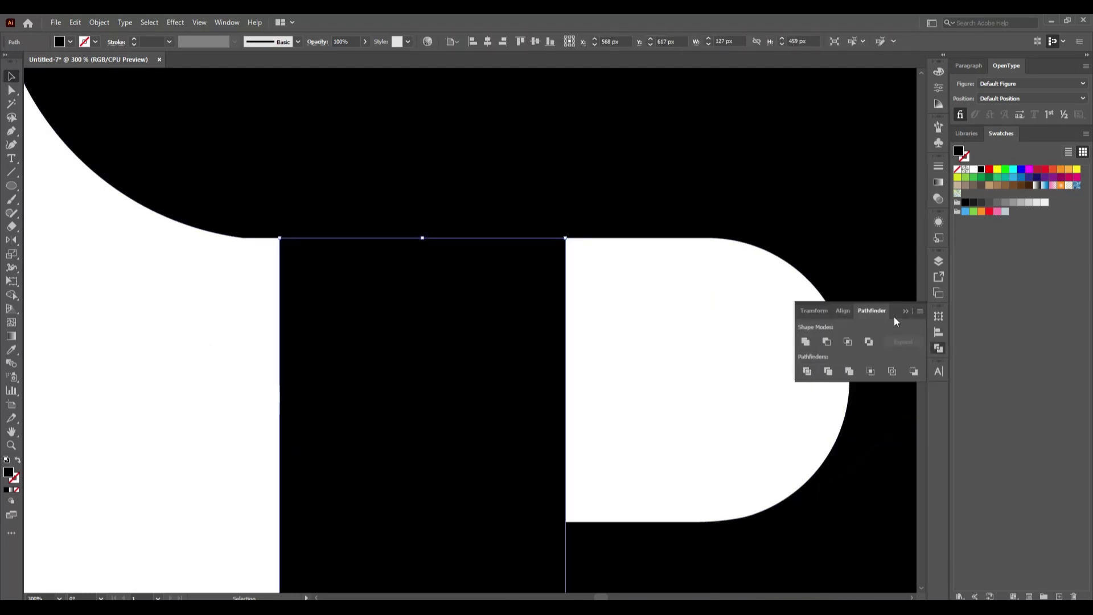
Round the corner where the hook's lower arc meets the short straight segment beside the top of the stem
{"action": "left_click", "coordinate": [742, 315]}
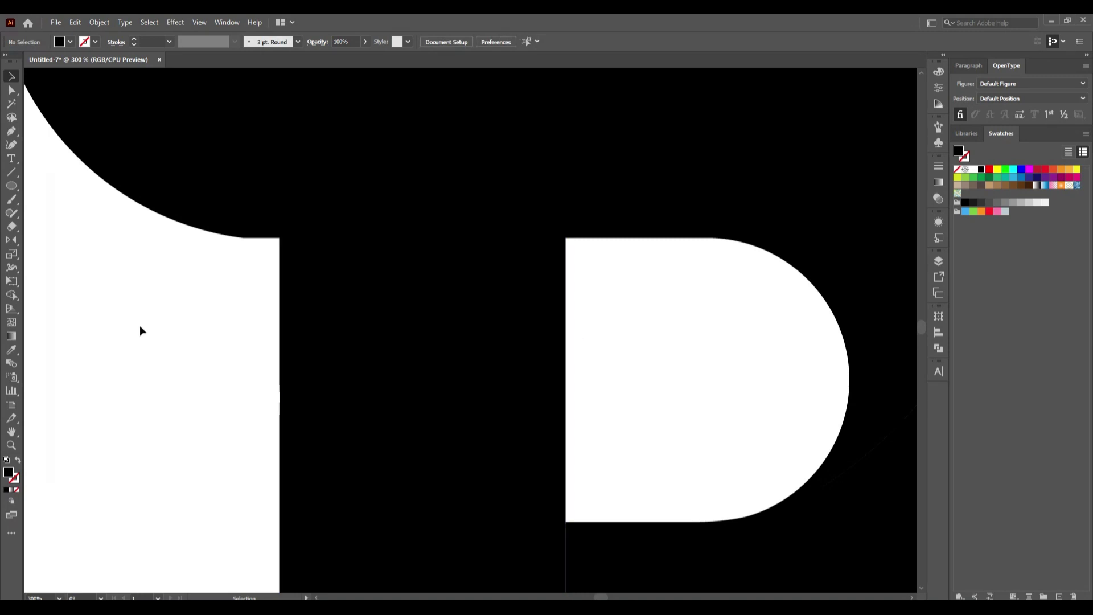
{"action": "left_click", "coordinate": [11, 89]}
{"action": "left_click_drag", "start_coordinate": [187, 366], "coordinate": [291, 163]}
{"action": "left_click_drag", "start_coordinate": [245, 228], "coordinate": [273, 178]}
{"action": "left_click", "coordinate": [139, 435]}
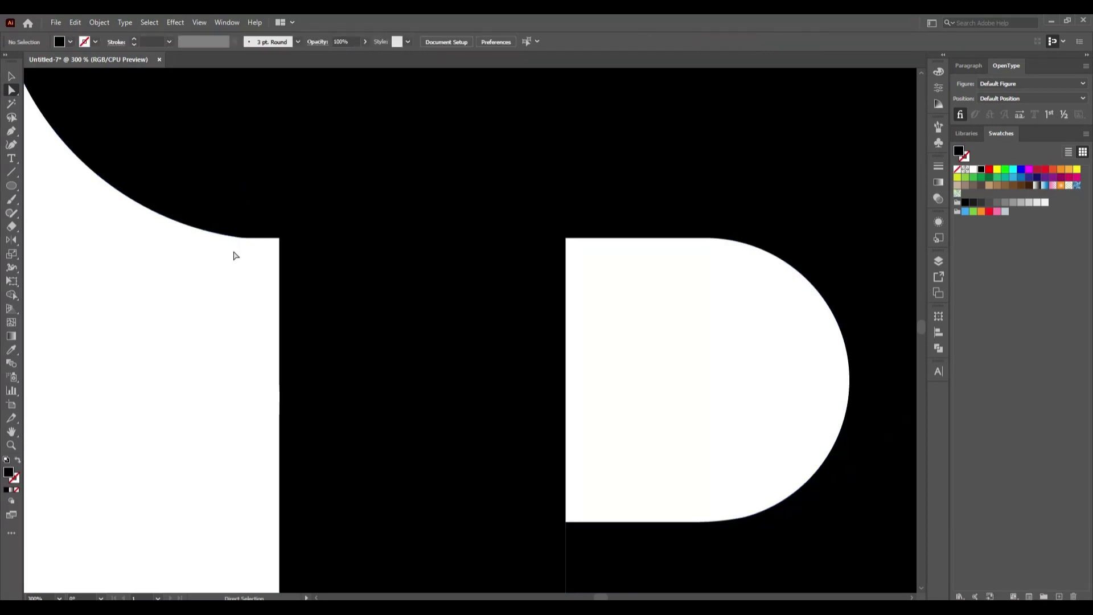
{"action": "left_click_drag", "start_coordinate": [227, 315], "coordinate": [211, 383]}
{"action": "key", "text": "ctrl+0"}
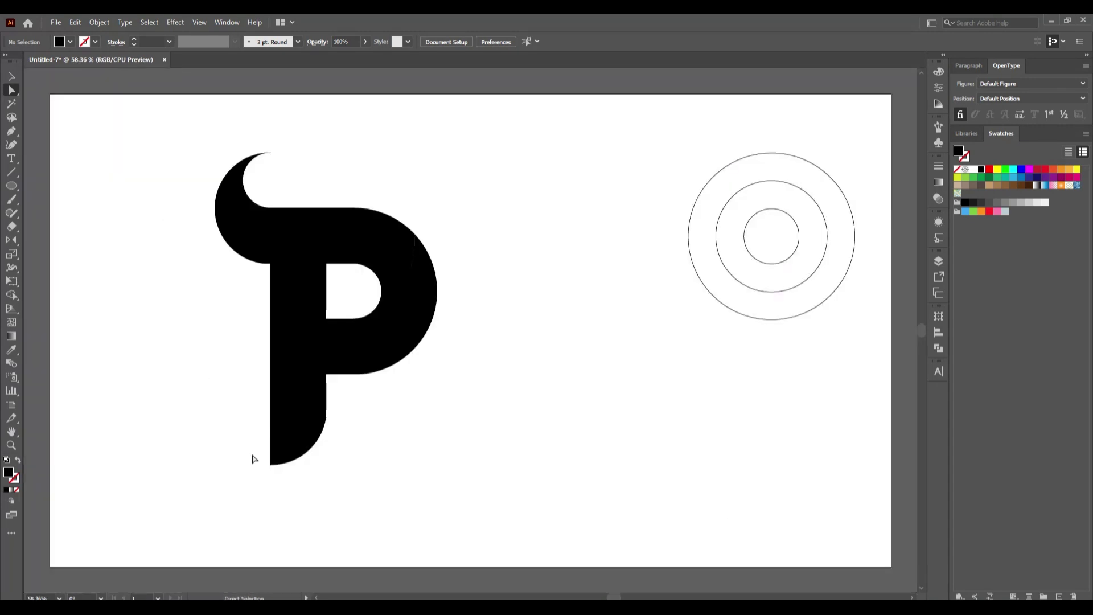
Delete the three concentric construction circles and move the whole P logo toward the artboard's centre
{"action": "left_click", "coordinate": [11, 76]}
{"action": "left_click_drag", "start_coordinate": [659, 171], "coordinate": [860, 367]}
{"action": "key", "text": "Delete"}
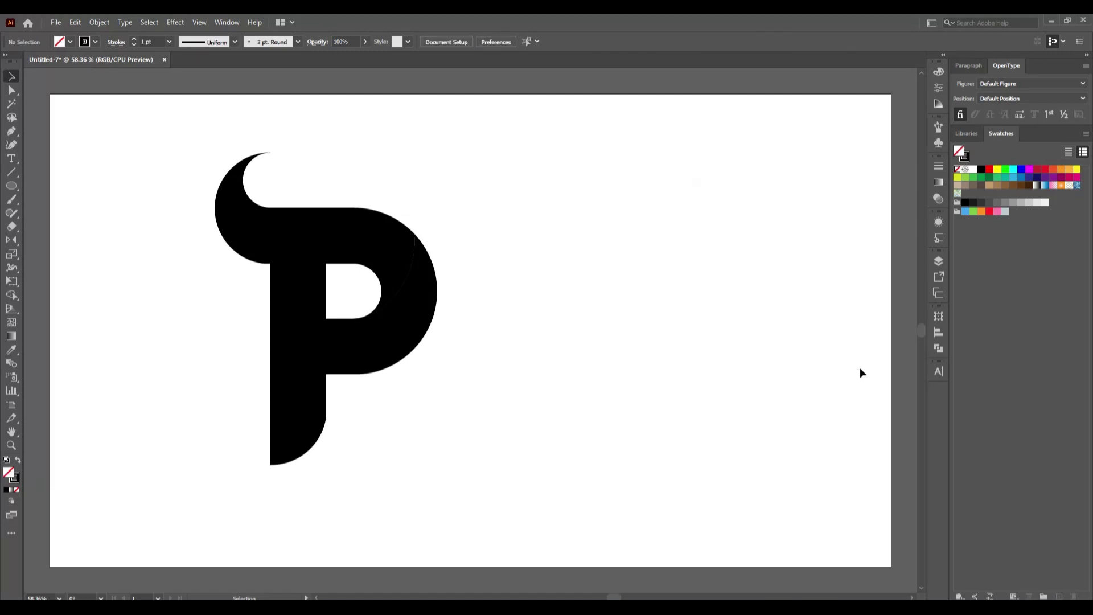
{"action": "left_click_drag", "start_coordinate": [183, 151], "coordinate": [466, 469]}
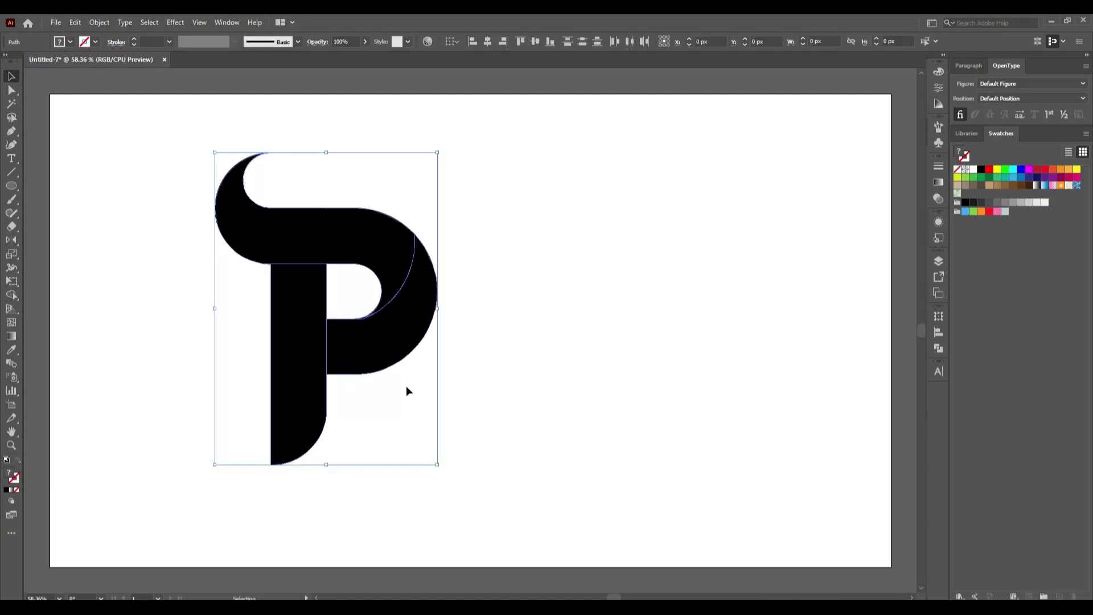
{"action": "left_click_drag", "start_coordinate": [416, 344], "coordinate": [500, 344]}
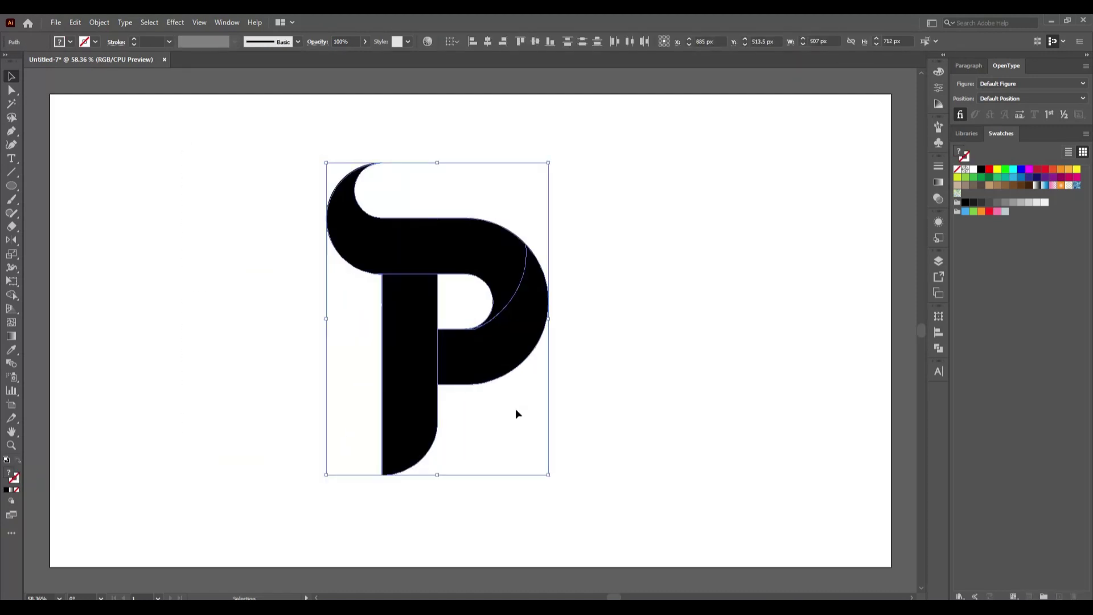
Merge the lower bowl region into a clean shape with Shape Builder and fill it black
{"action": "scroll", "coordinate": [480, 329], "scroll_direction": "up", "scroll_amount": 4}
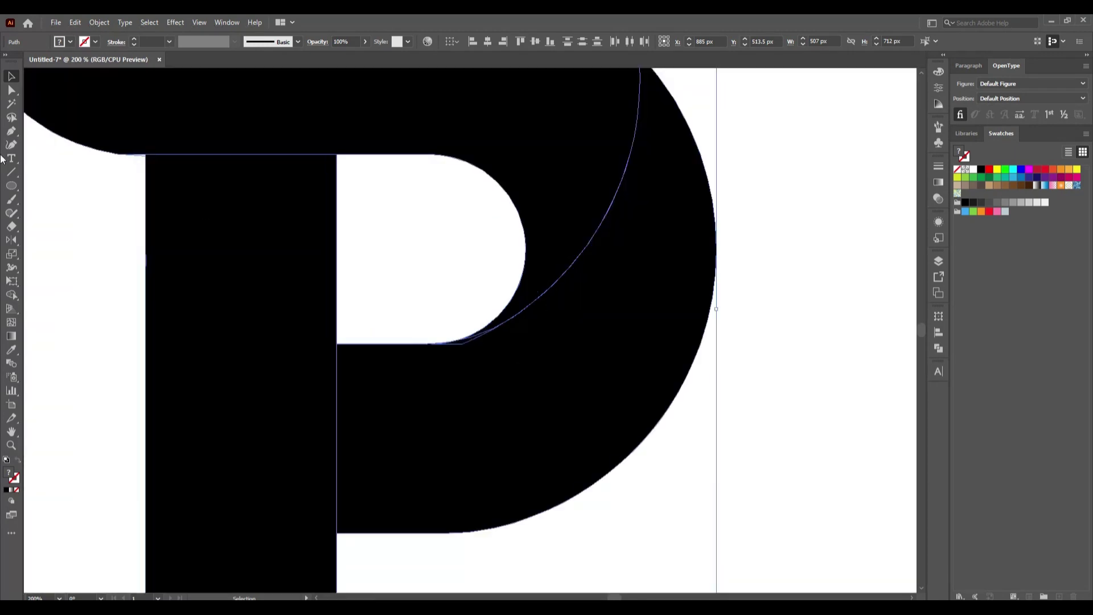
{"action": "left_click", "coordinate": [11, 295]}
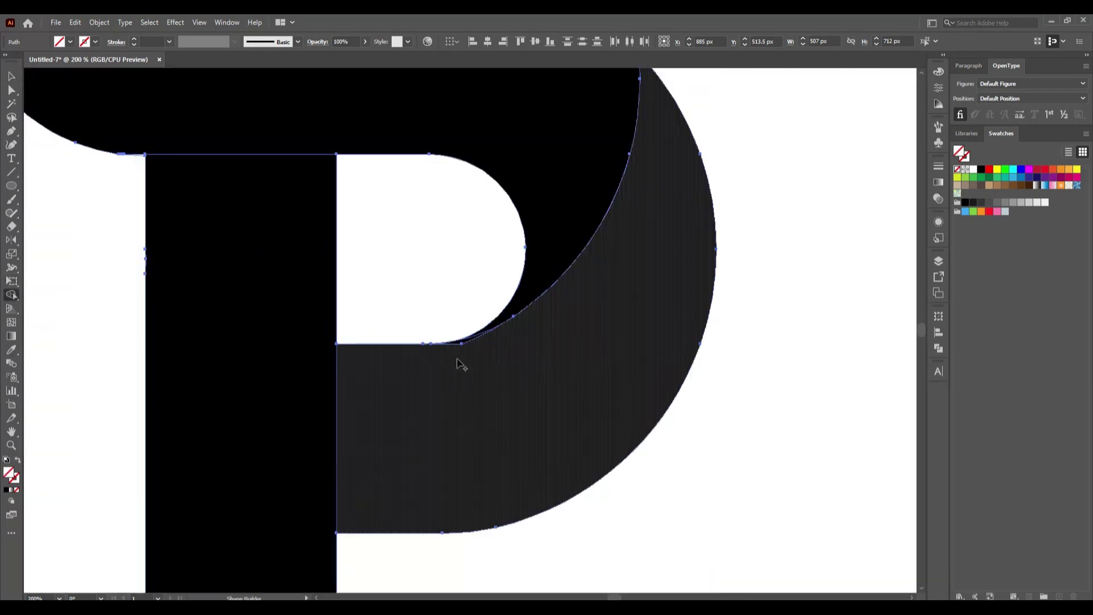
{"action": "left_click", "coordinate": [595, 432]}
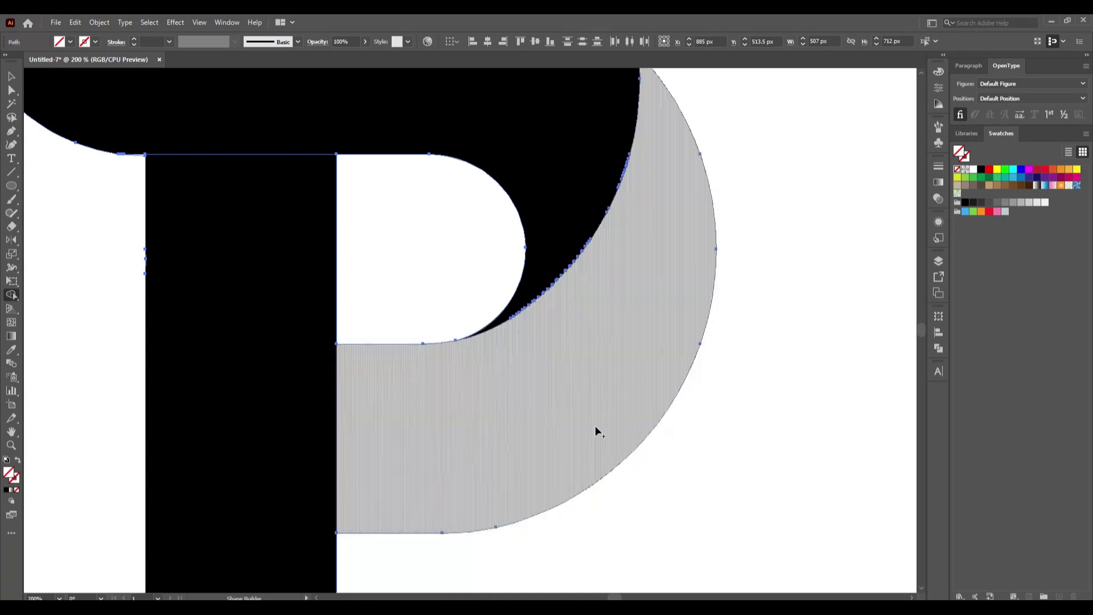
{"action": "left_click", "coordinate": [70, 42]}
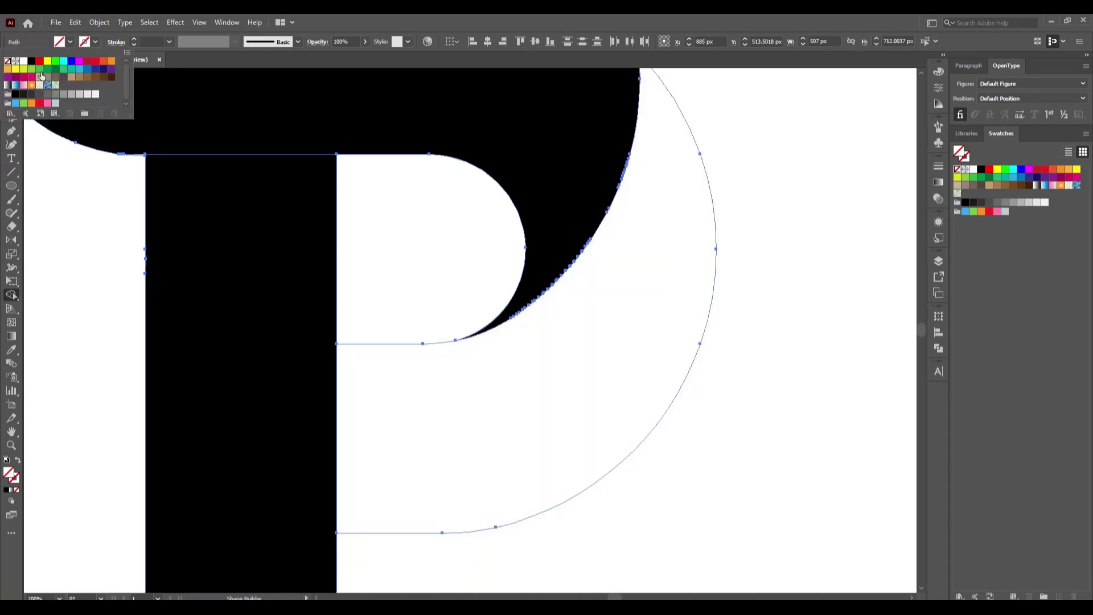
{"action": "left_click", "coordinate": [32, 60]}
{"action": "left_click", "coordinate": [519, 447]}
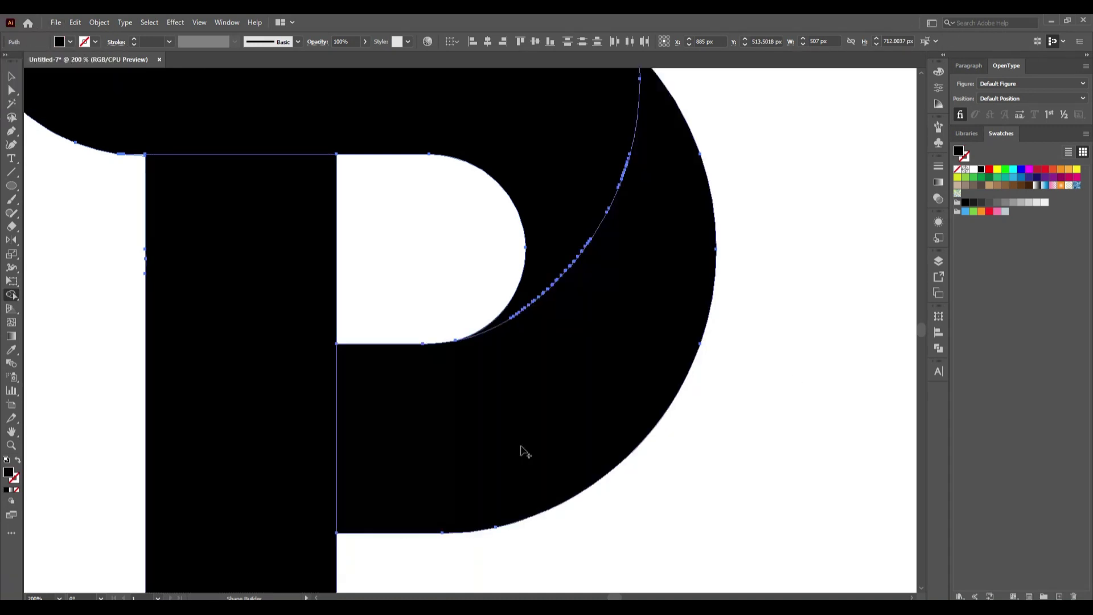
{"action": "key", "text": "ctrl+0"}
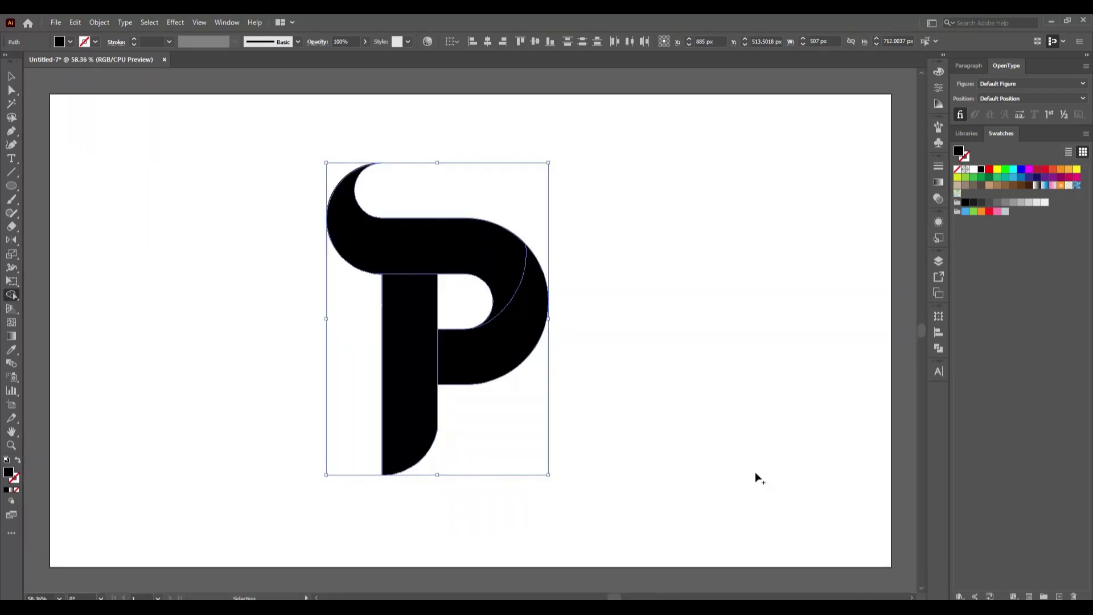
{"action": "left_click", "coordinate": [10, 77]}
{"action": "left_click", "coordinate": [215, 330]}
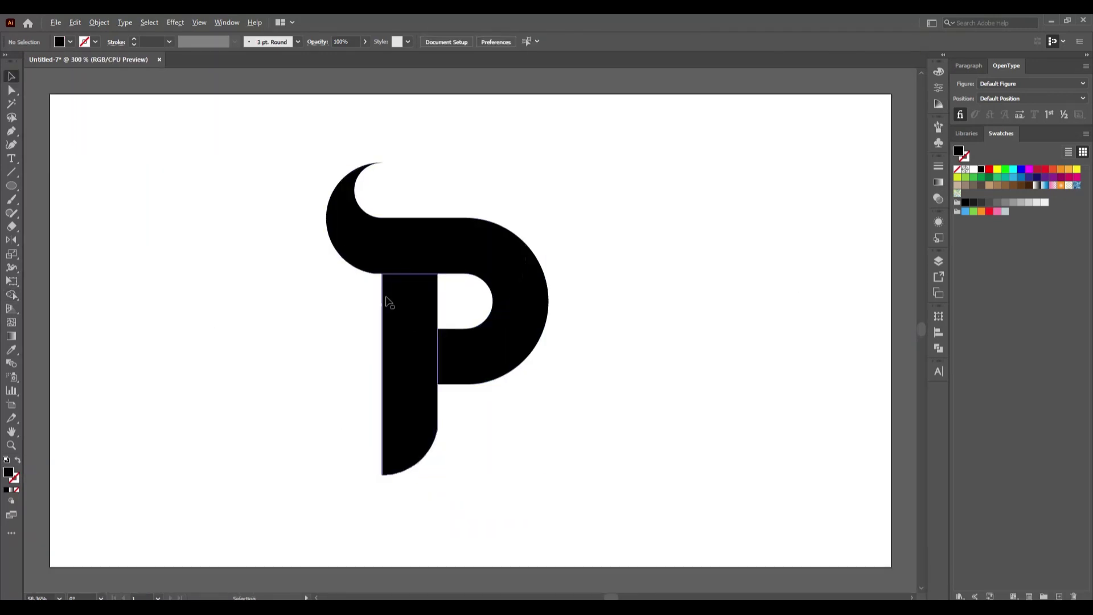
{"action": "scroll", "coordinate": [387, 299], "scroll_direction": "up", "scroll_amount": 6}
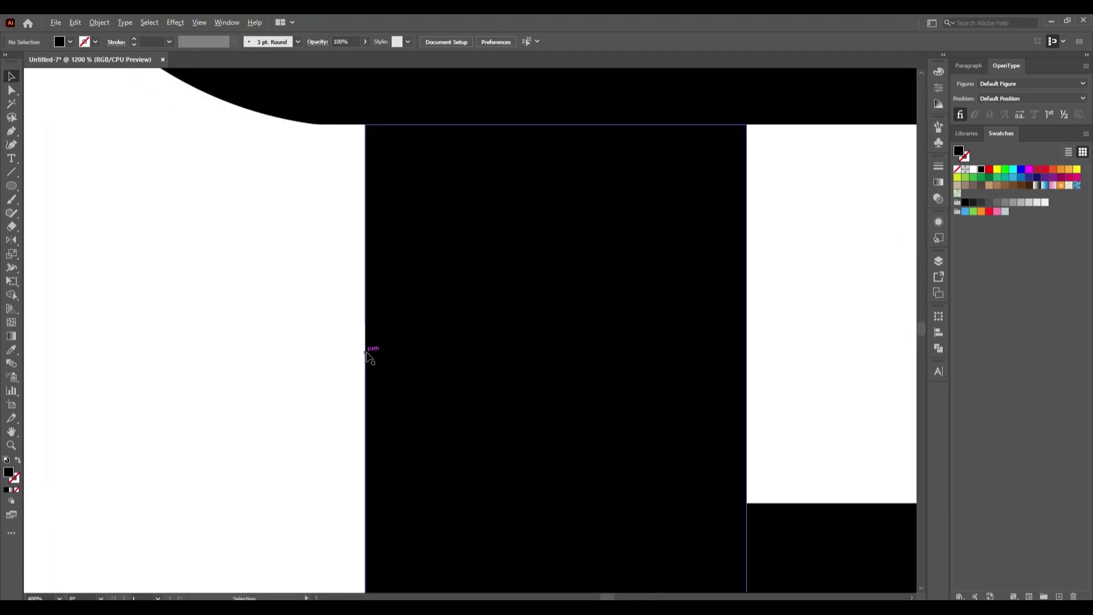
{"action": "scroll", "coordinate": [364, 353], "scroll_direction": "up", "scroll_amount": 3}
{"action": "left_click", "coordinate": [366, 350]}
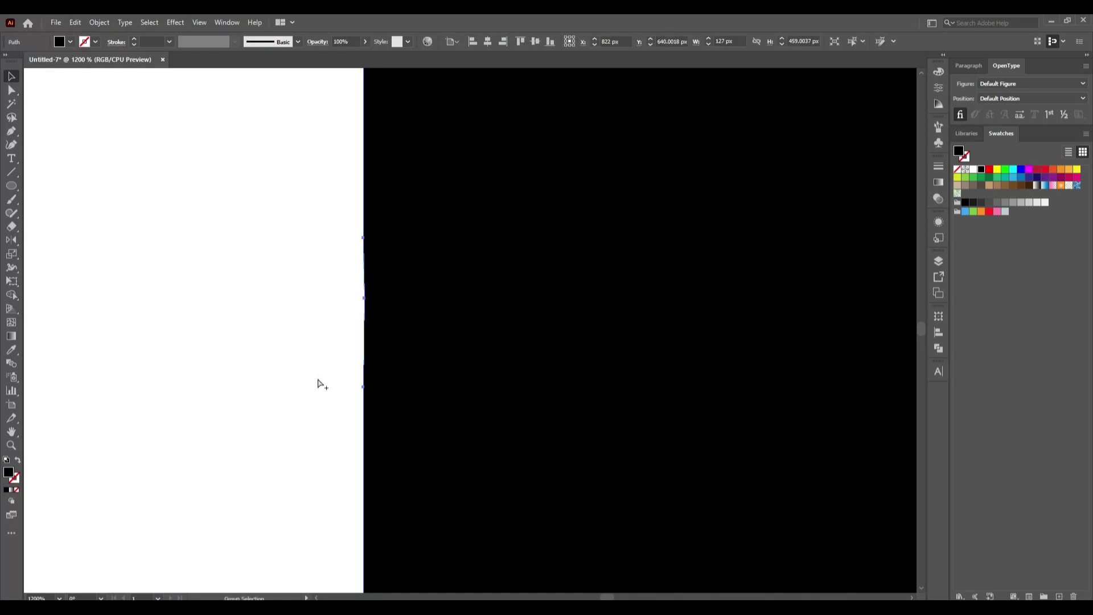
{"action": "key", "text": "ctrl+0"}
Apply a white-to-black linear gradient fill to all parts of the P logo
{"action": "left_click_drag", "start_coordinate": [259, 171], "coordinate": [635, 486]}
{"action": "left_click", "coordinate": [939, 182]}
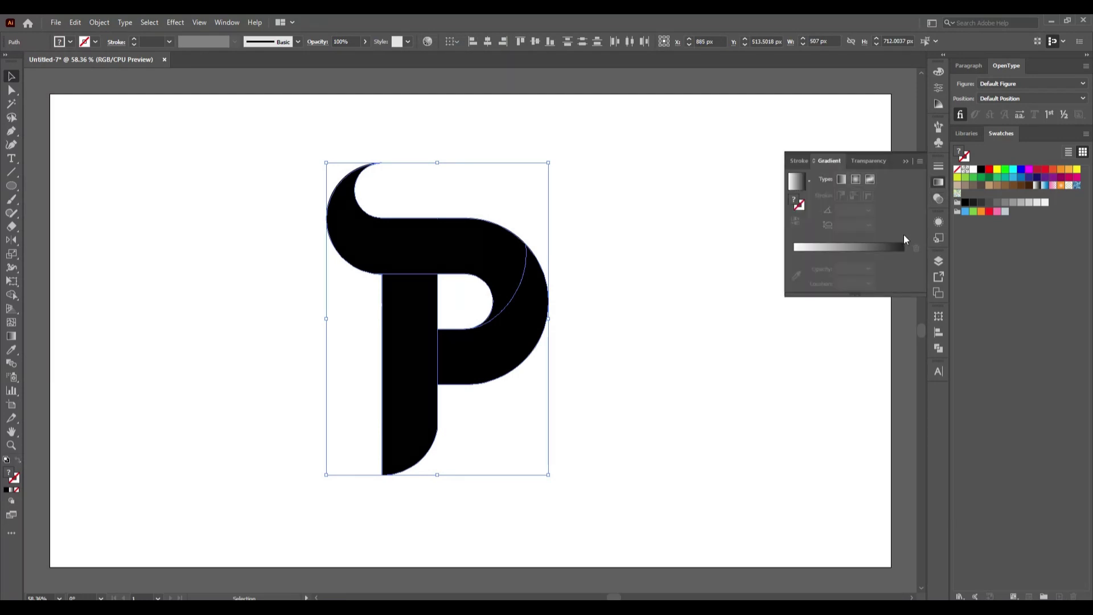
{"action": "left_click", "coordinate": [897, 248]}
{"action": "left_click", "coordinate": [675, 354]}
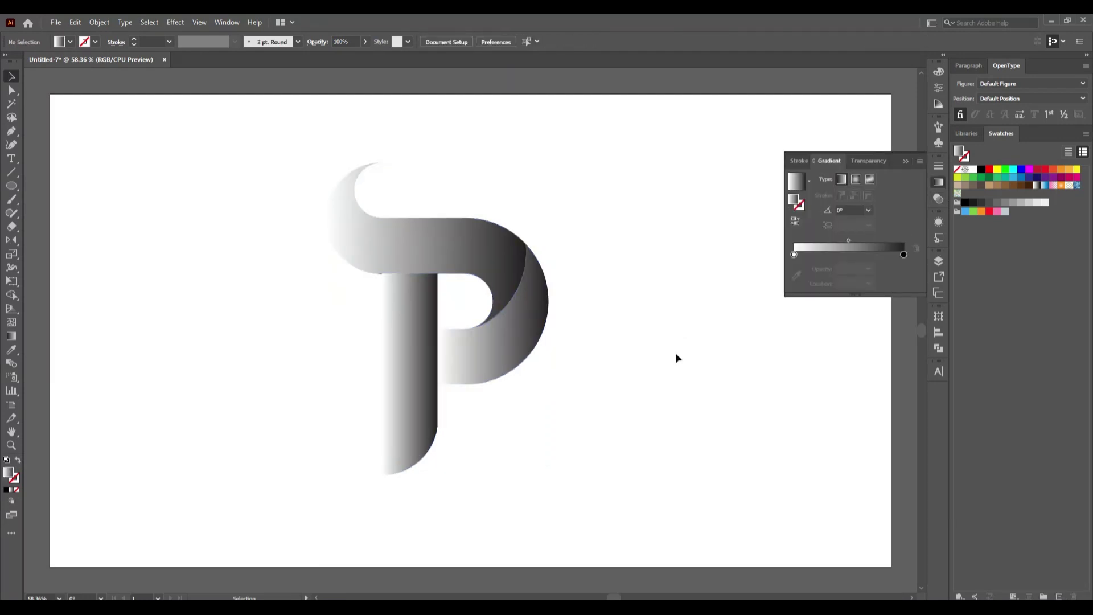
{"action": "scroll", "coordinate": [378, 275], "scroll_direction": "up", "scroll_amount": 5}
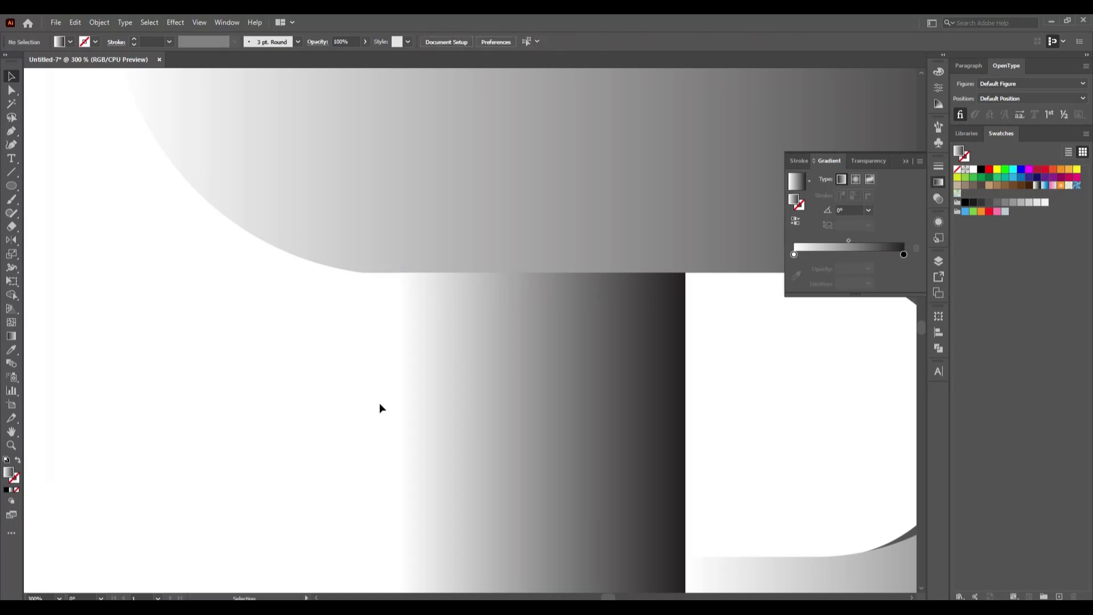
{"action": "key", "text": "ctrl+0"}
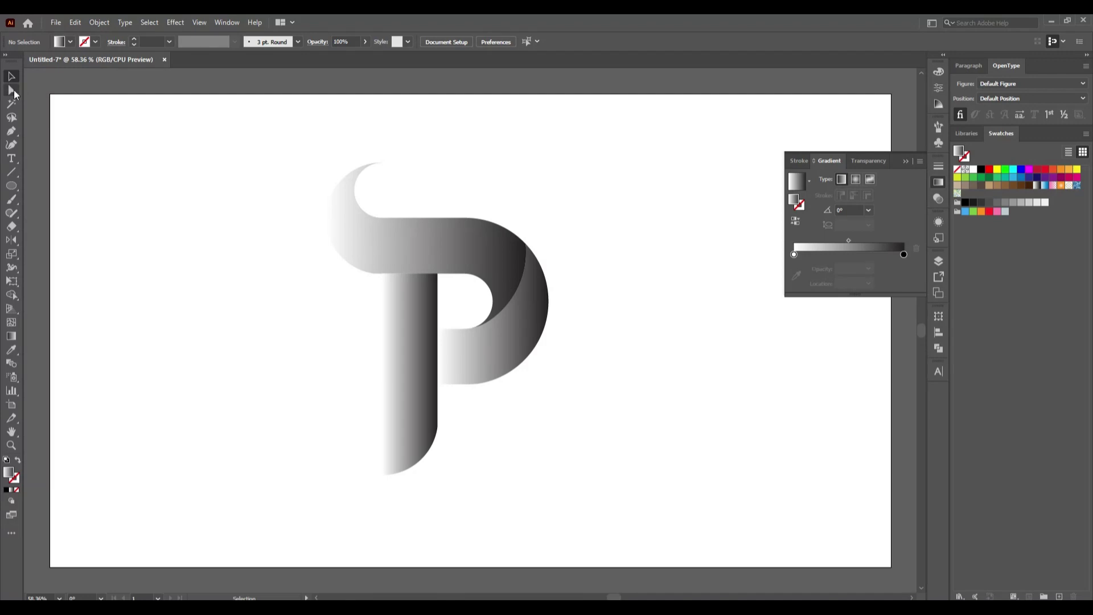
Draw a near-black 1920 x 1080 px rectangle covering the whole artboard
{"action": "left_click", "coordinate": [61, 43]}
{"action": "left_click", "coordinate": [31, 61]}
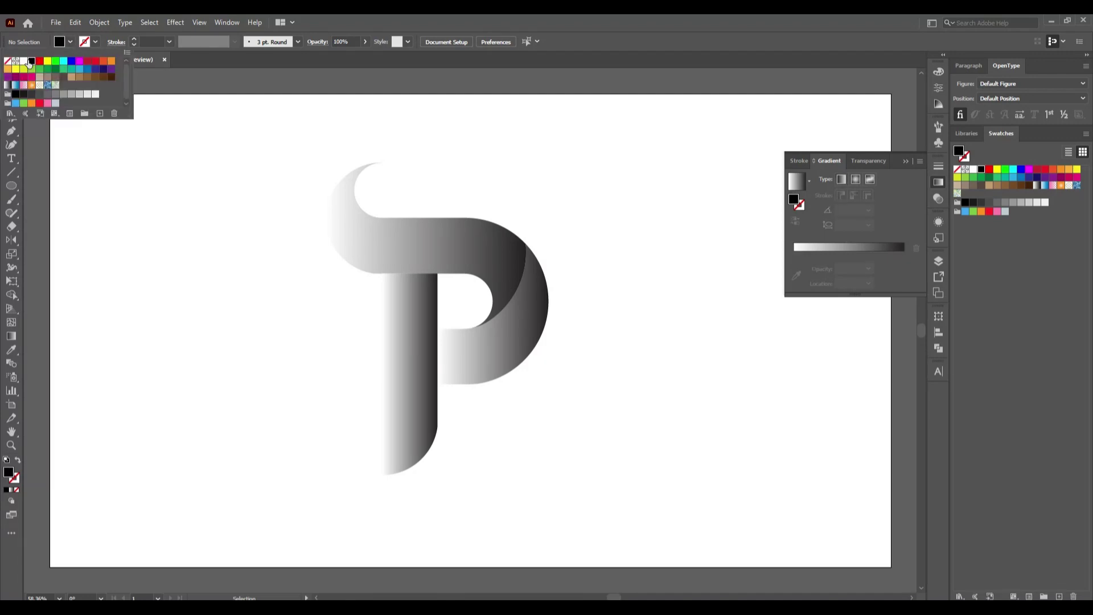
{"action": "left_click", "coordinate": [162, 331]}
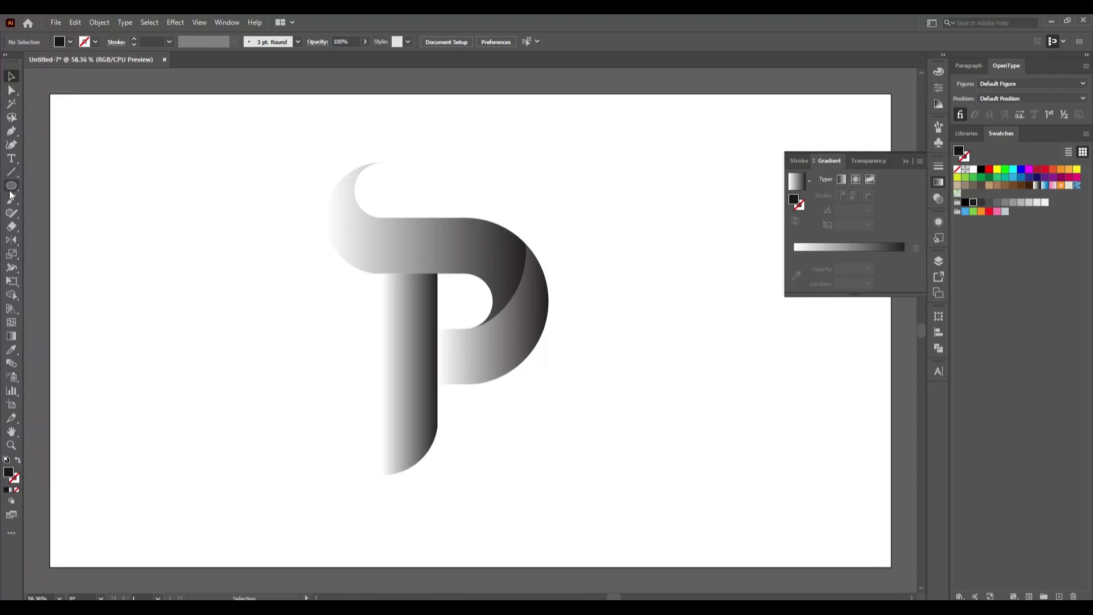
{"action": "left_click_drag", "start_coordinate": [11, 188], "coordinate": [85, 185]}
{"action": "left_click_drag", "start_coordinate": [49, 94], "coordinate": [890, 566]}
{"action": "key", "text": "v"}
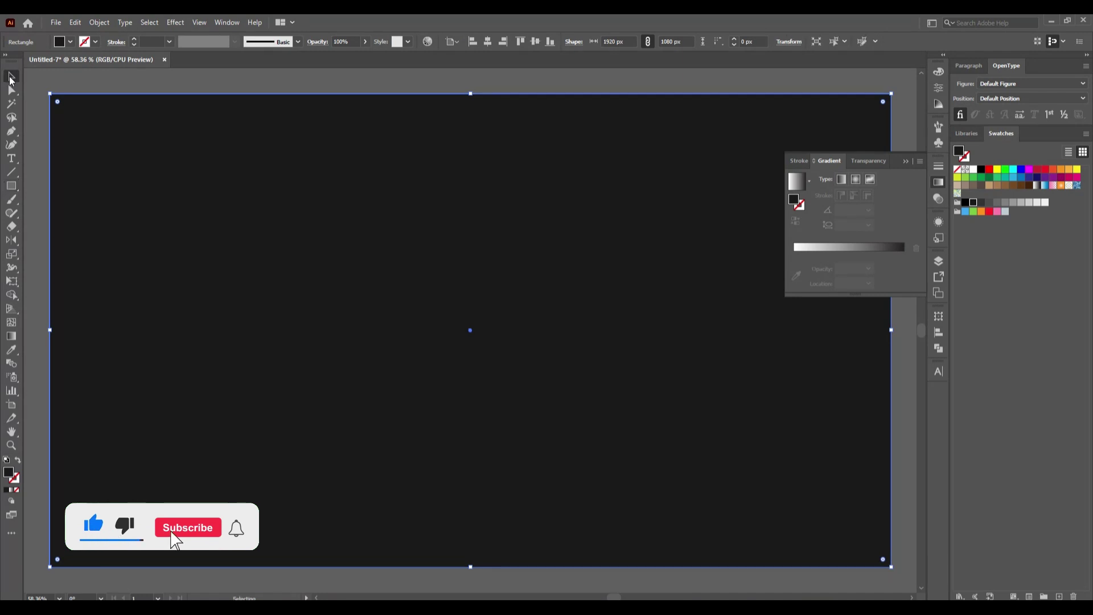
Send the near-black background rectangle behind the logo to the very back and lock it
{"action": "right_click", "coordinate": [261, 197]}
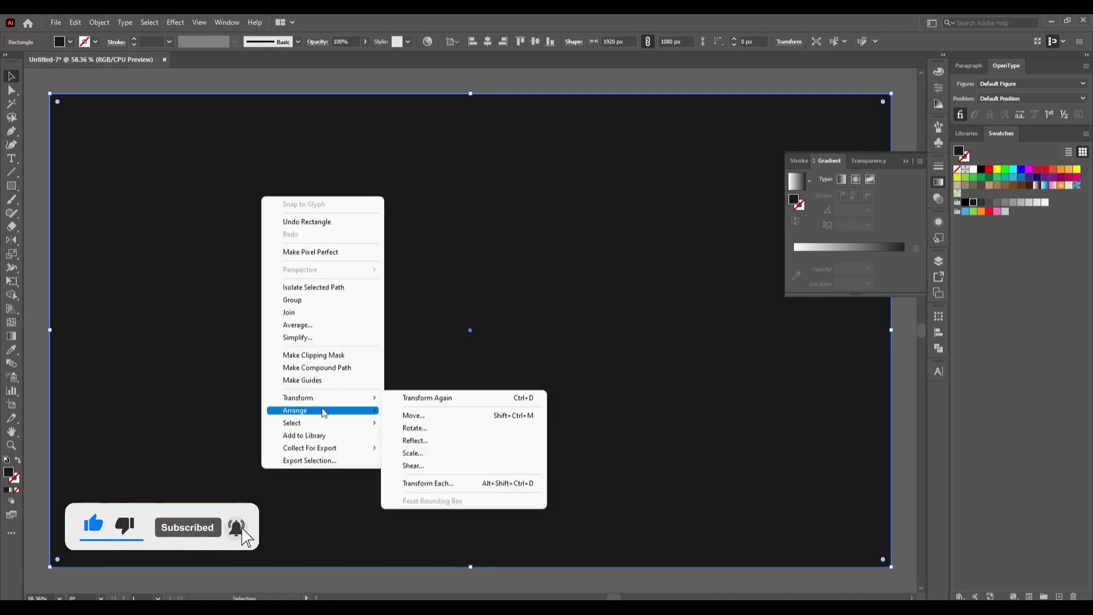
{"action": "left_click", "coordinate": [425, 448]}
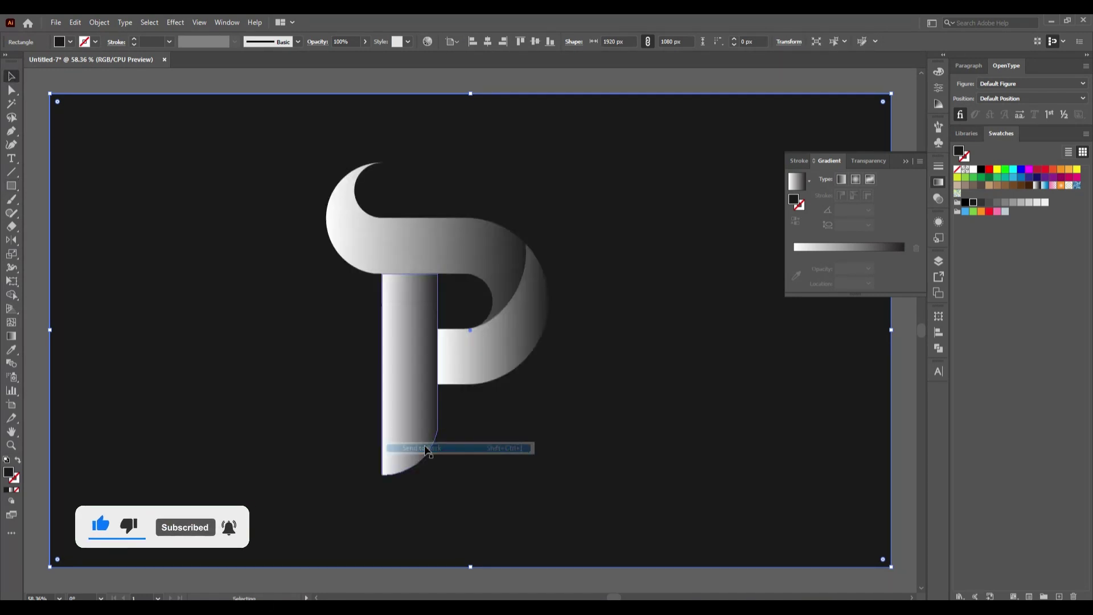
{"action": "left_click", "coordinate": [40, 109]}
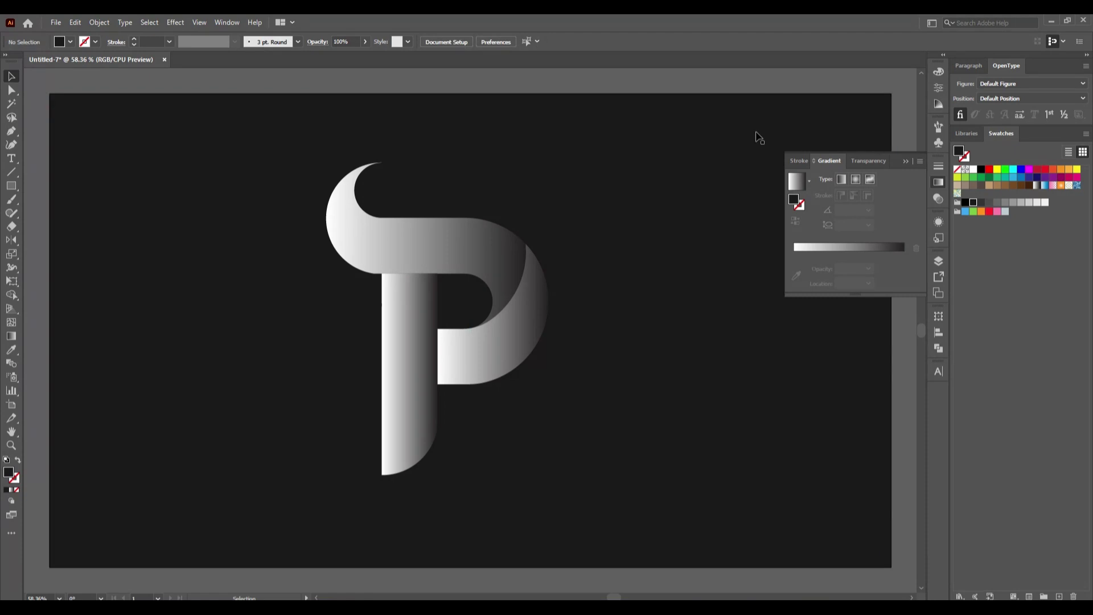
{"action": "left_click", "coordinate": [906, 162]}
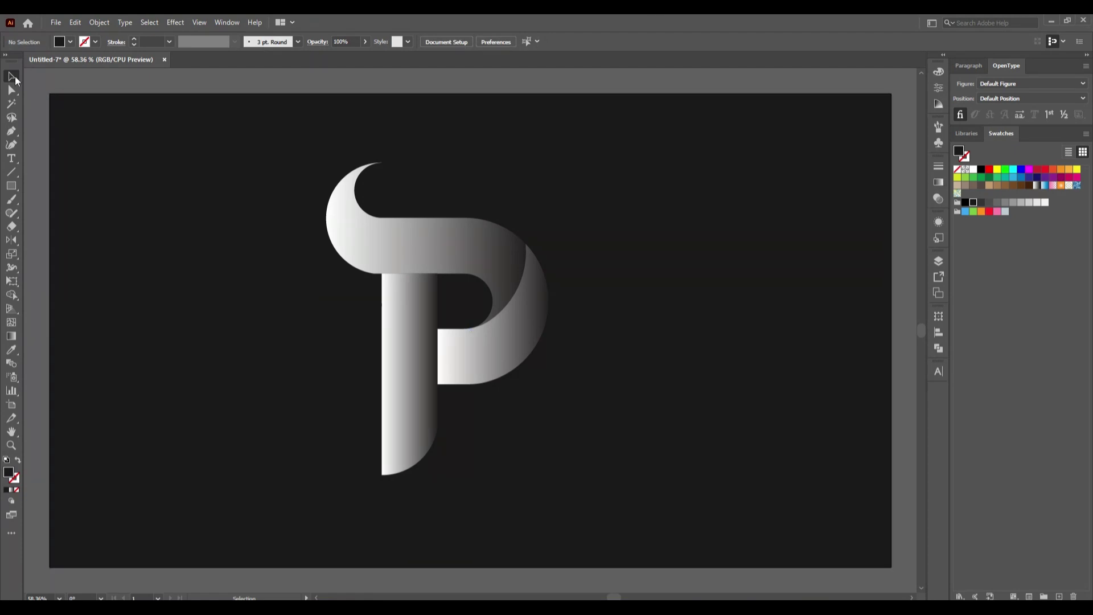
{"action": "left_click", "coordinate": [202, 234]}
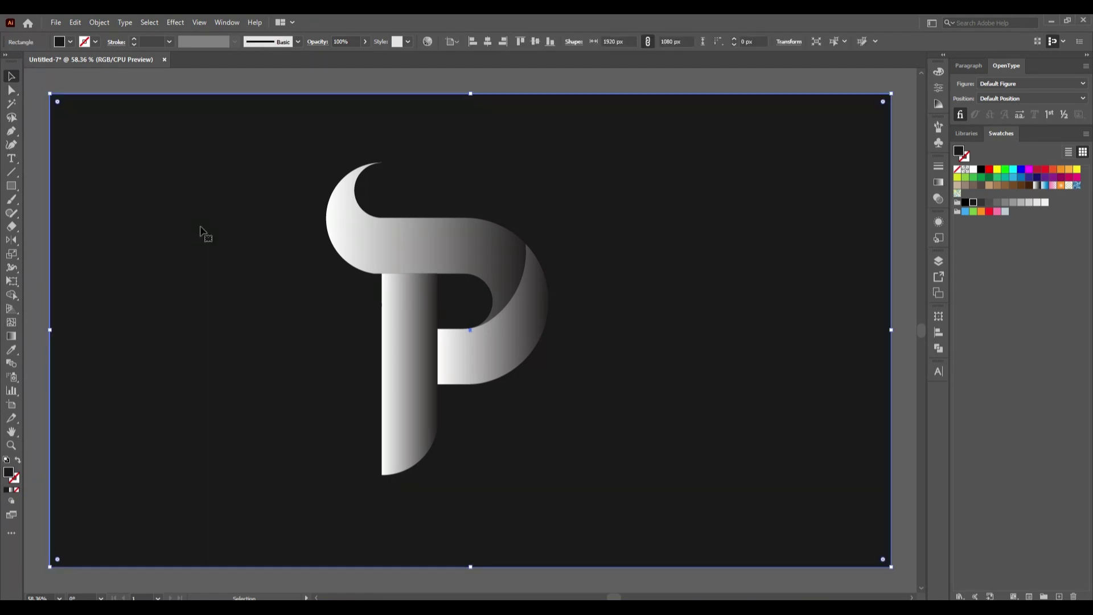
{"action": "left_click", "coordinate": [97, 25]}
{"action": "mouse_move", "coordinate": [155, 104]}
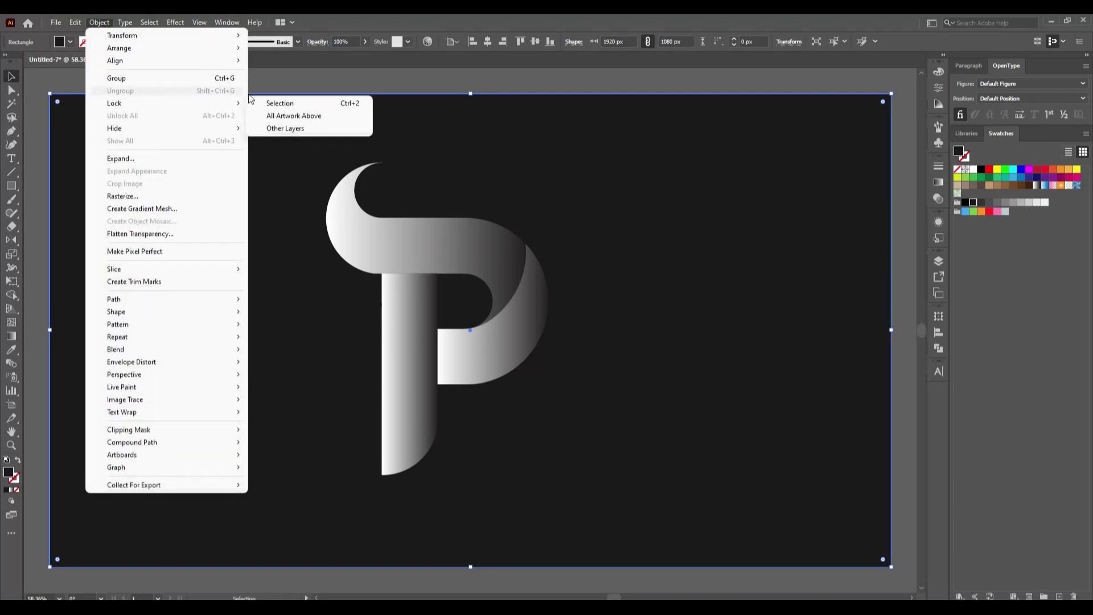
{"action": "left_click", "coordinate": [281, 102]}
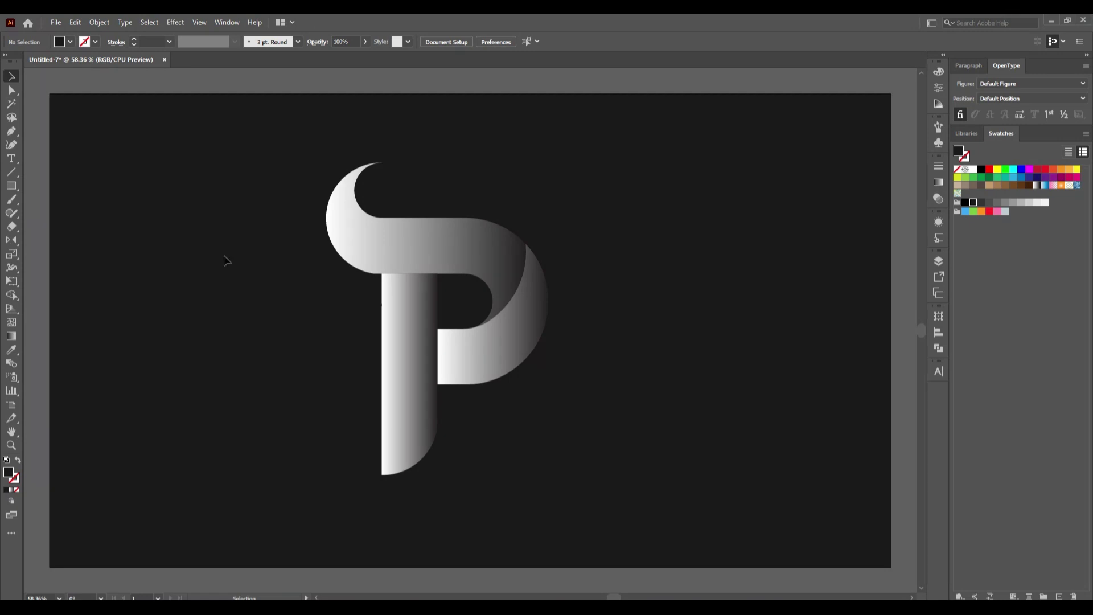
Change the black end stop of the upper hook shape's gradient to a medium grey
{"action": "left_click", "coordinate": [391, 257]}
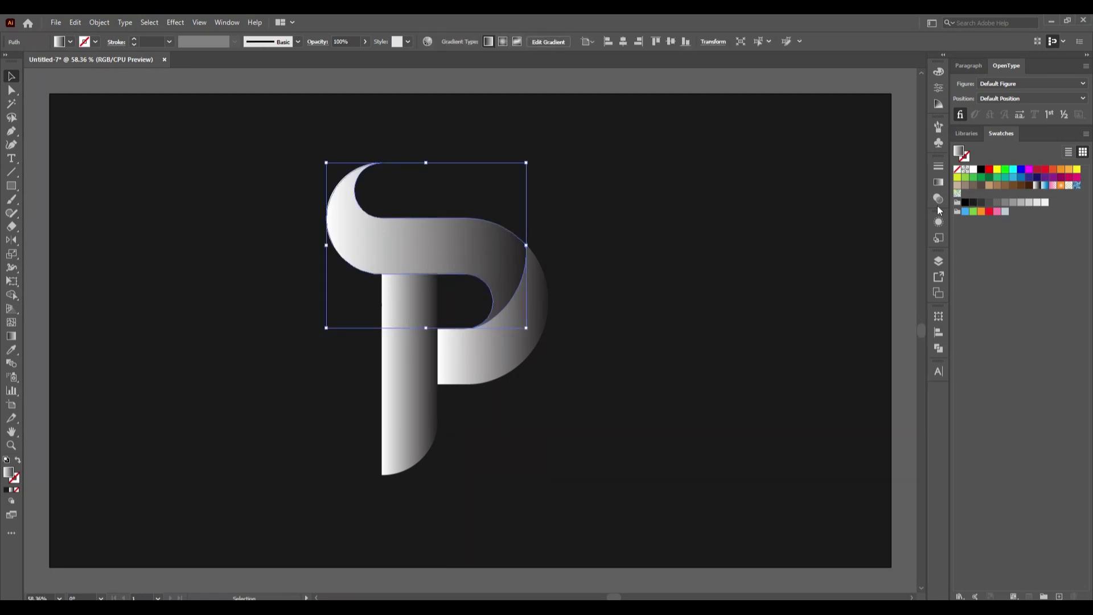
{"action": "left_click", "coordinate": [939, 183]}
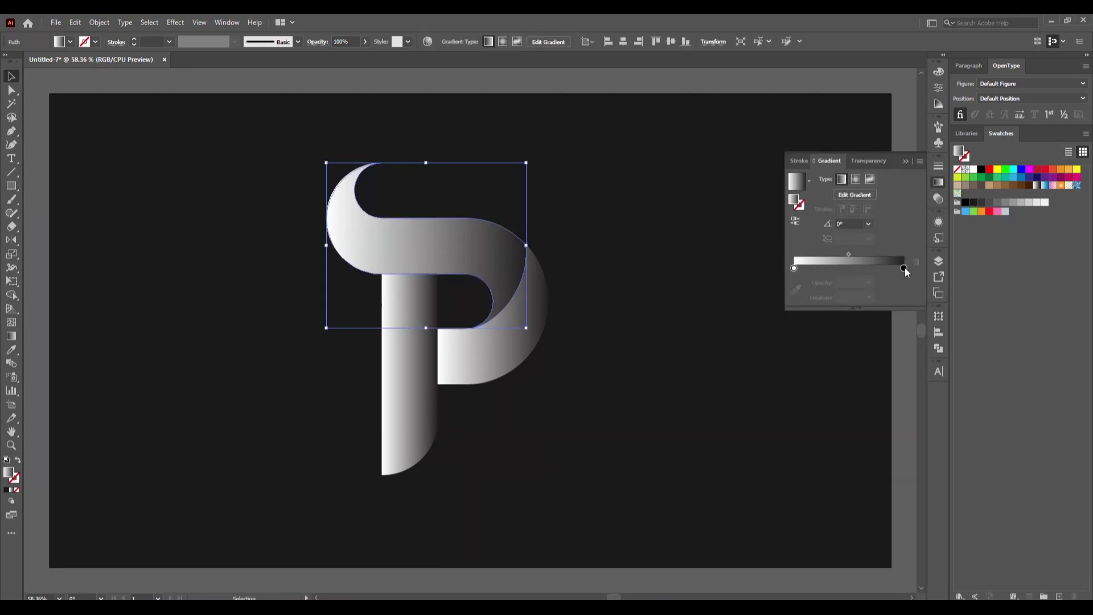
{"action": "left_click", "coordinate": [904, 267]}
{"action": "double_click", "coordinate": [904, 267]}
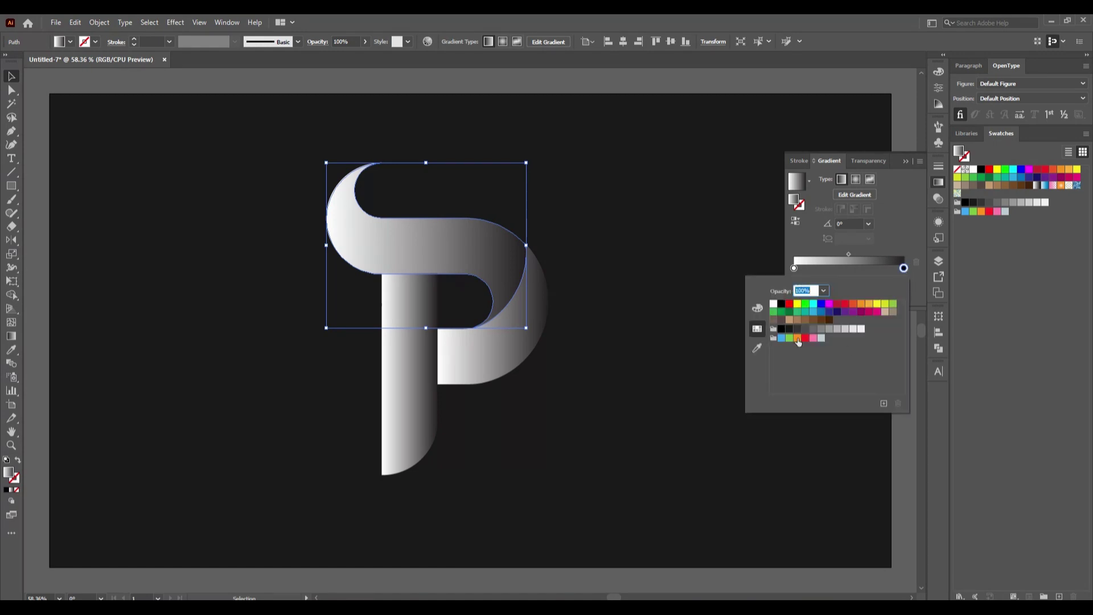
{"action": "left_click", "coordinate": [814, 329]}
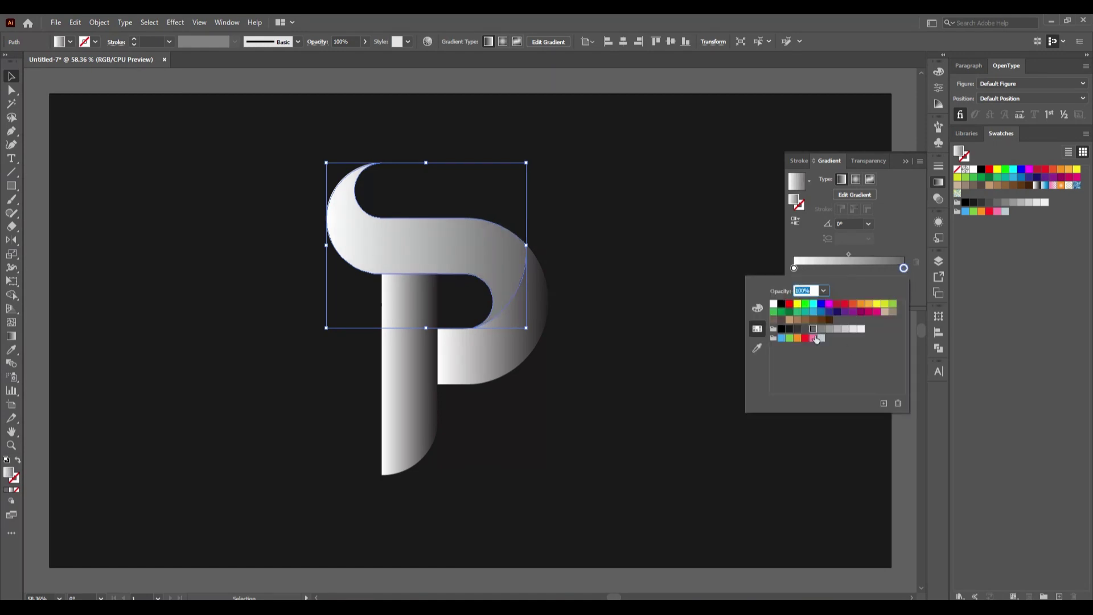
Change the end stop of the upper hook shape's gradient to a lighter grey swatch, keeping the start stop white
{"action": "left_click", "coordinate": [794, 268]}
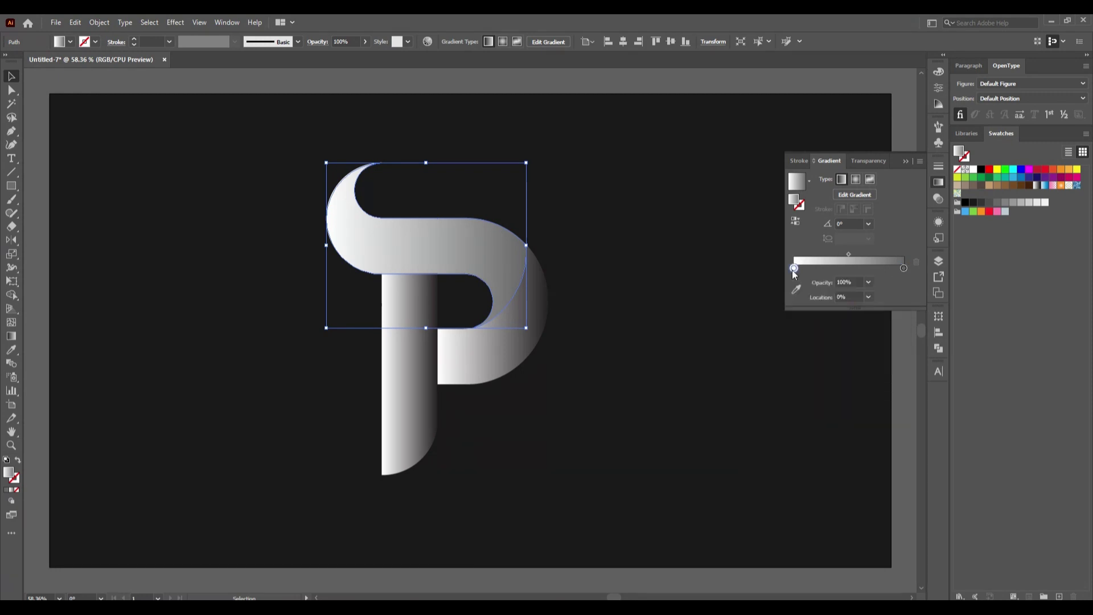
{"action": "double_click", "coordinate": [793, 269]}
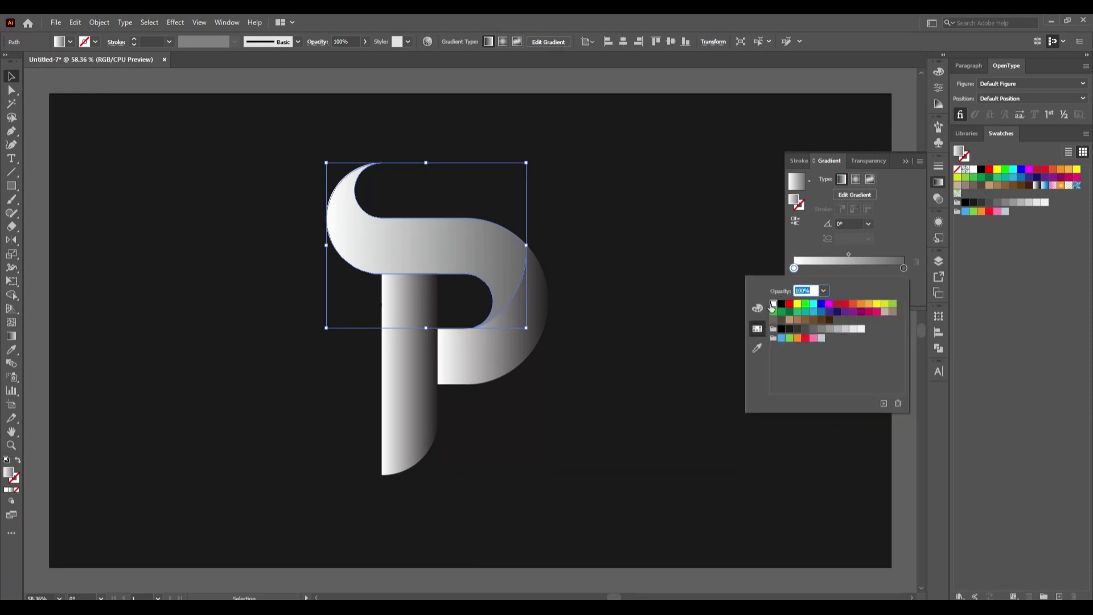
{"action": "left_click", "coordinate": [904, 268]}
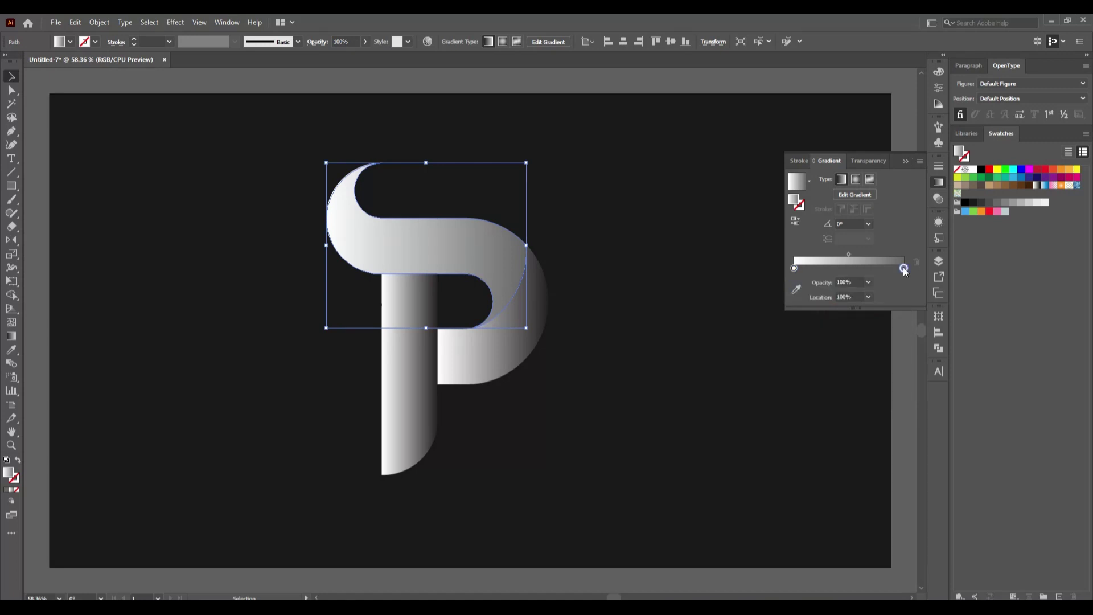
{"action": "double_click", "coordinate": [903, 268]}
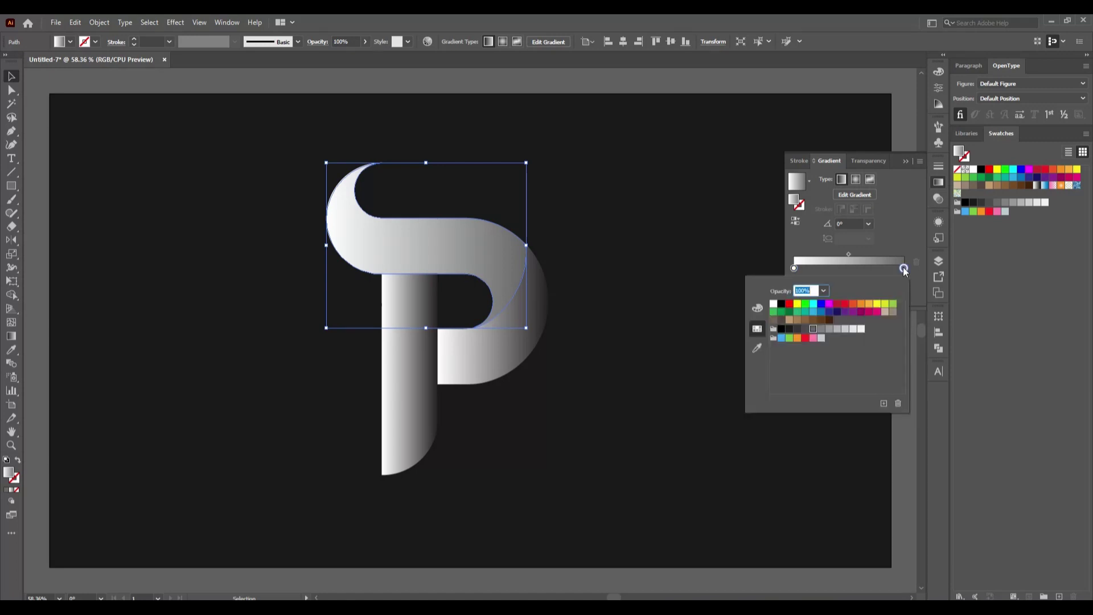
{"action": "left_click", "coordinate": [821, 329]}
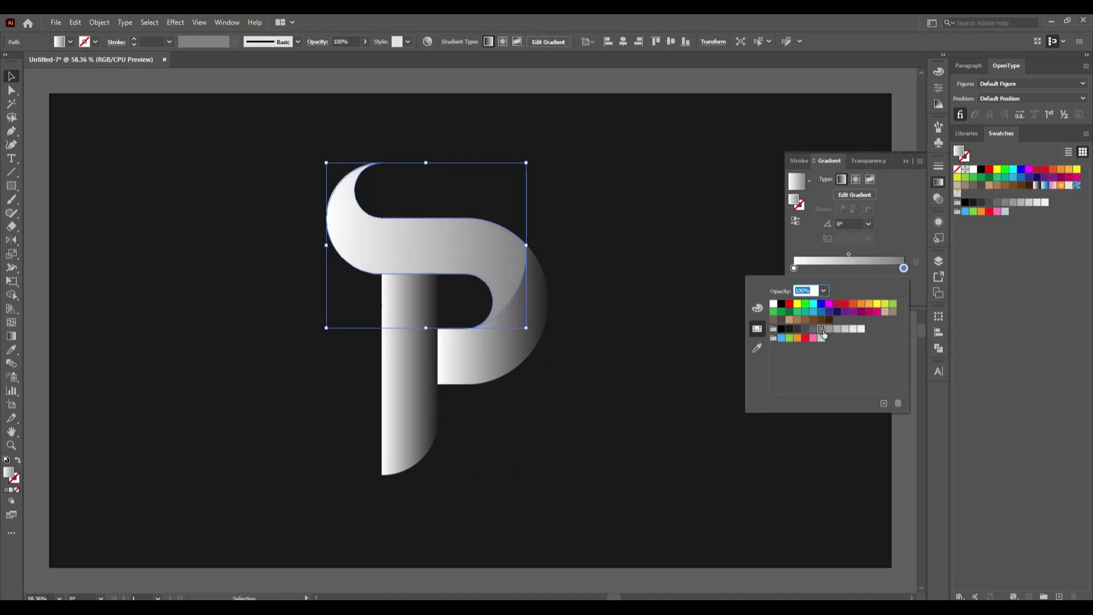
{"action": "left_click", "coordinate": [829, 330]}
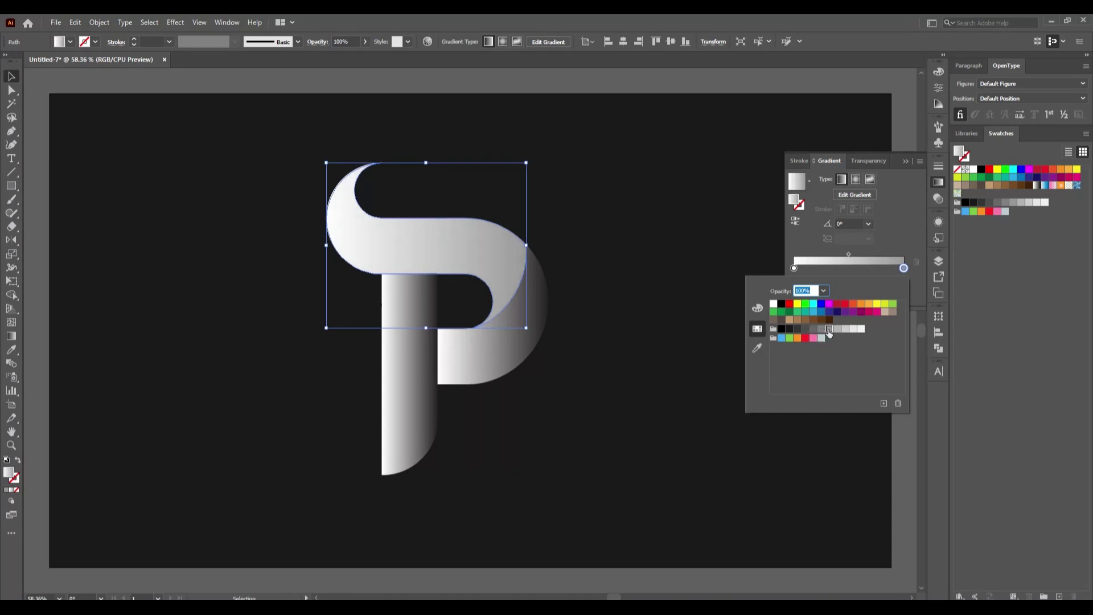
{"action": "left_click", "coordinate": [676, 90]}
Copy the upper hook's white-to-grey gradient onto the lower bowl shape with the Eyedropper and reverse its direction
{"action": "left_click", "coordinate": [547, 293]}
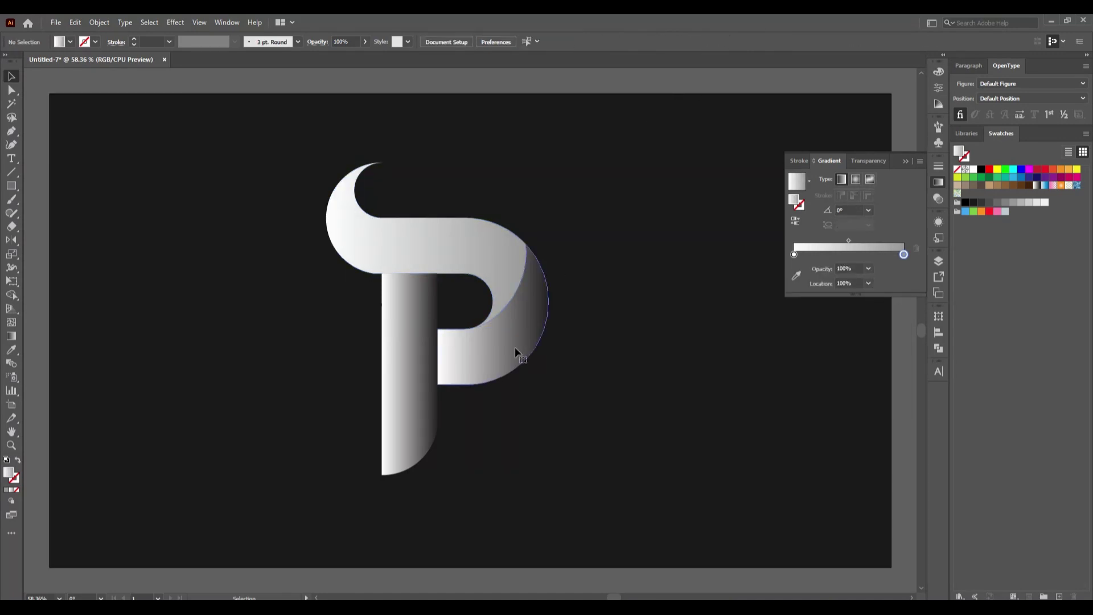
{"action": "left_click", "coordinate": [514, 347]}
{"action": "left_click", "coordinate": [11, 350]}
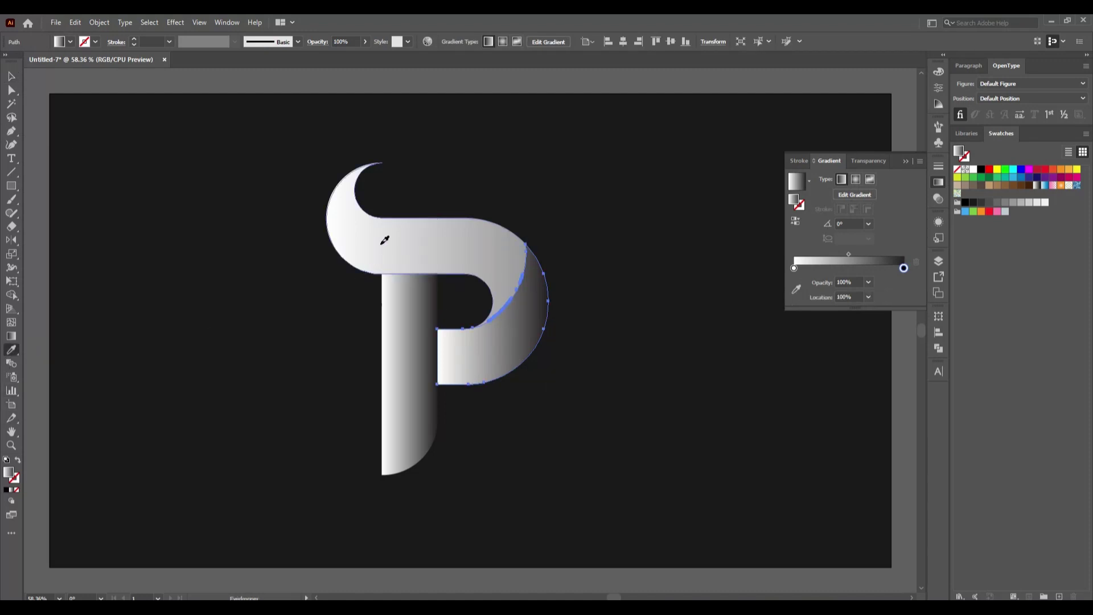
{"action": "left_click", "coordinate": [370, 268]}
{"action": "left_click", "coordinate": [12, 77]}
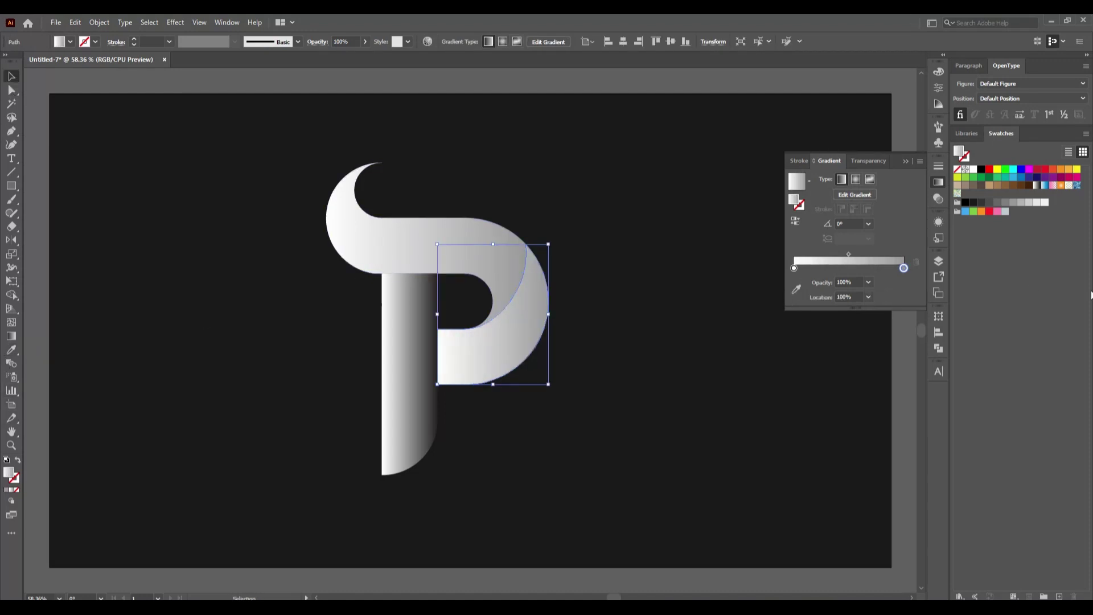
{"action": "left_click", "coordinate": [796, 222]}
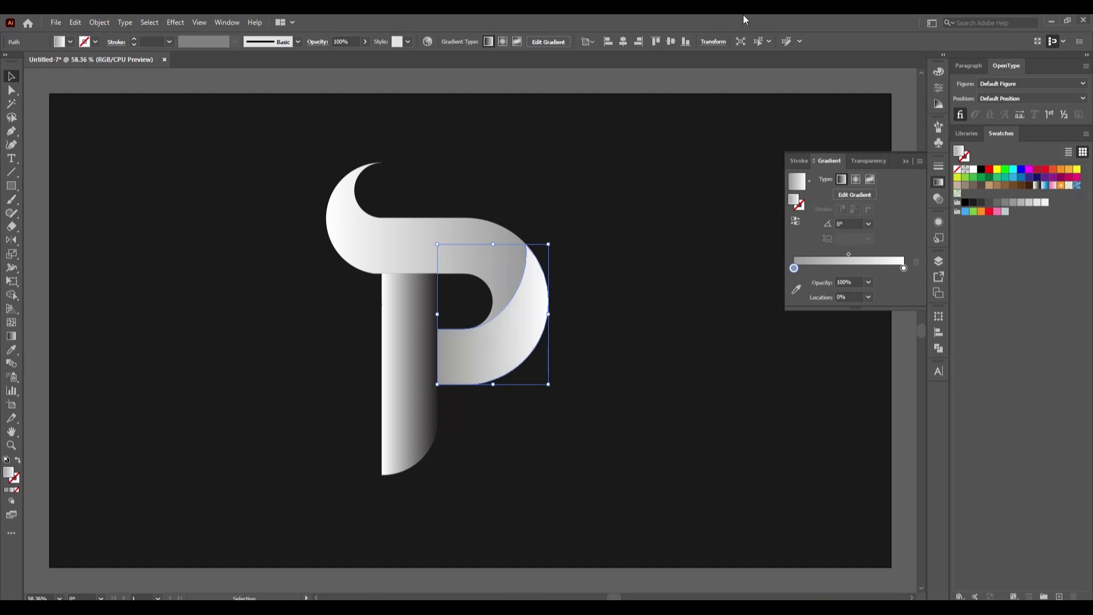
Copy the bowl's grey-to-white gradient onto the vertical stem with the Eyedropper
{"action": "left_click", "coordinate": [404, 398]}
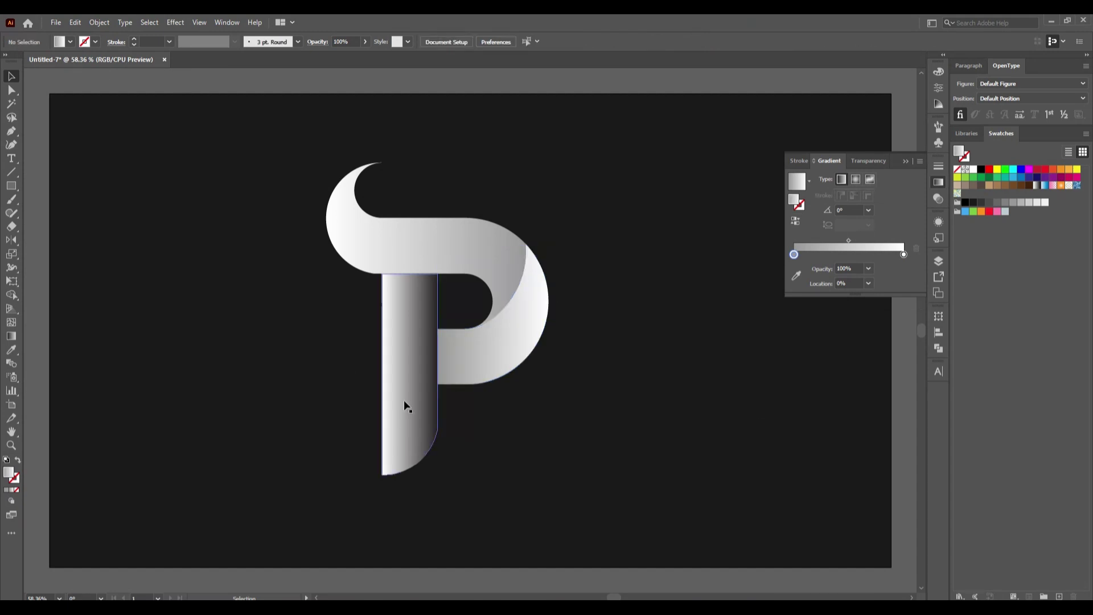
{"action": "left_click", "coordinate": [12, 349]}
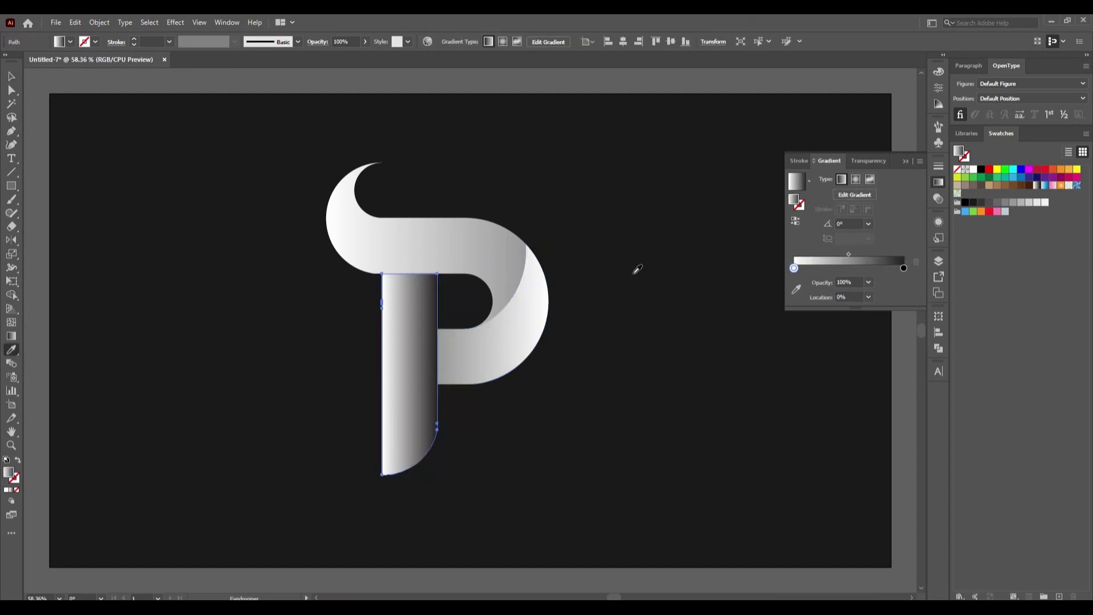
{"action": "left_click", "coordinate": [537, 311]}
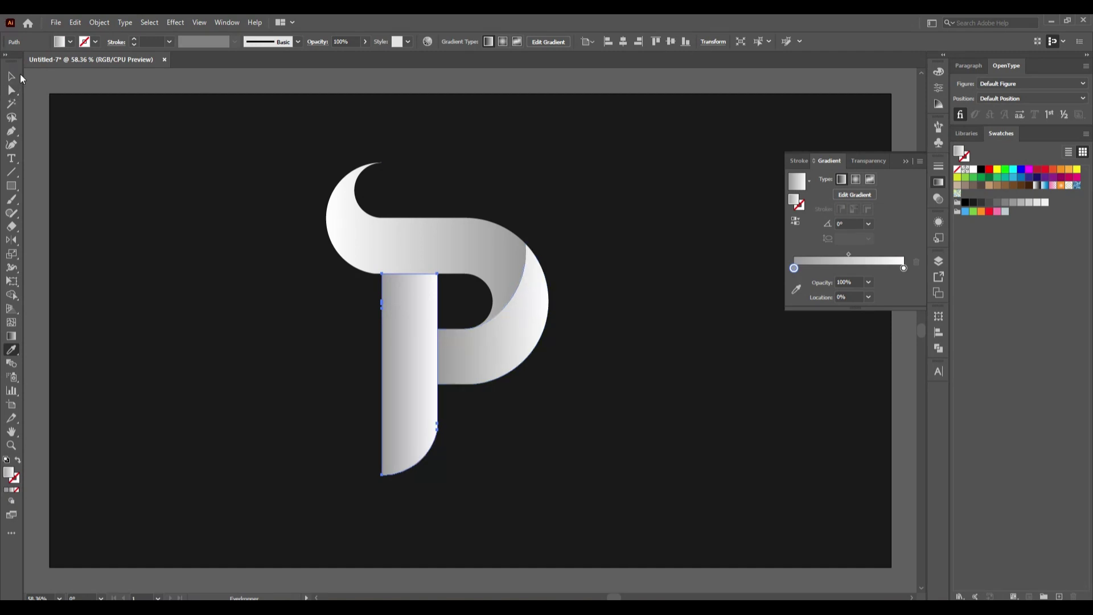
{"action": "left_click", "coordinate": [11, 76]}
{"action": "left_click", "coordinate": [114, 78]}
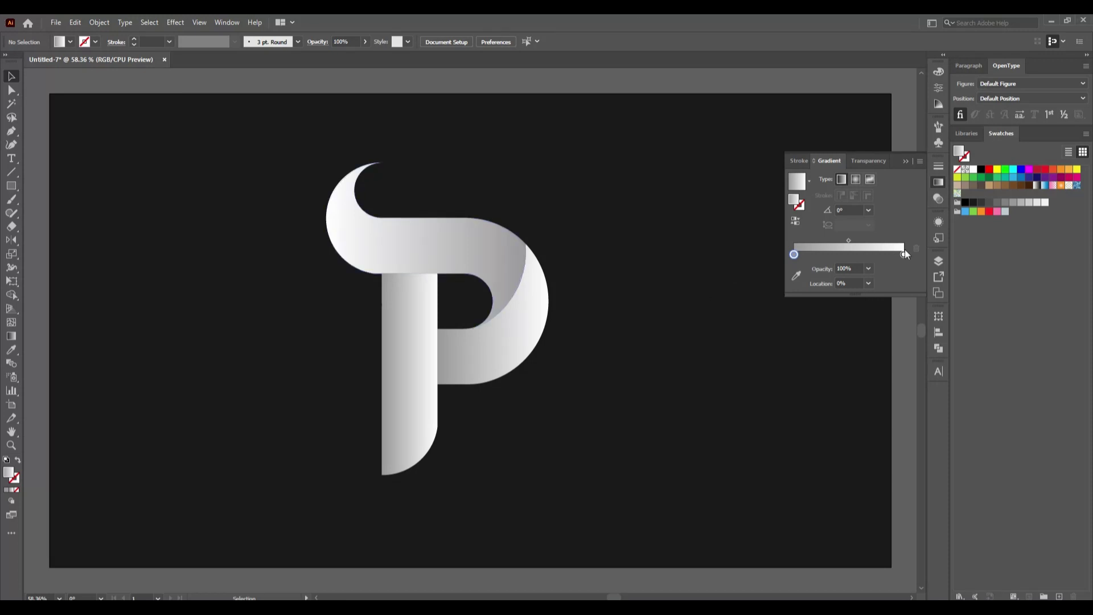
{"action": "left_click", "coordinate": [906, 162]}
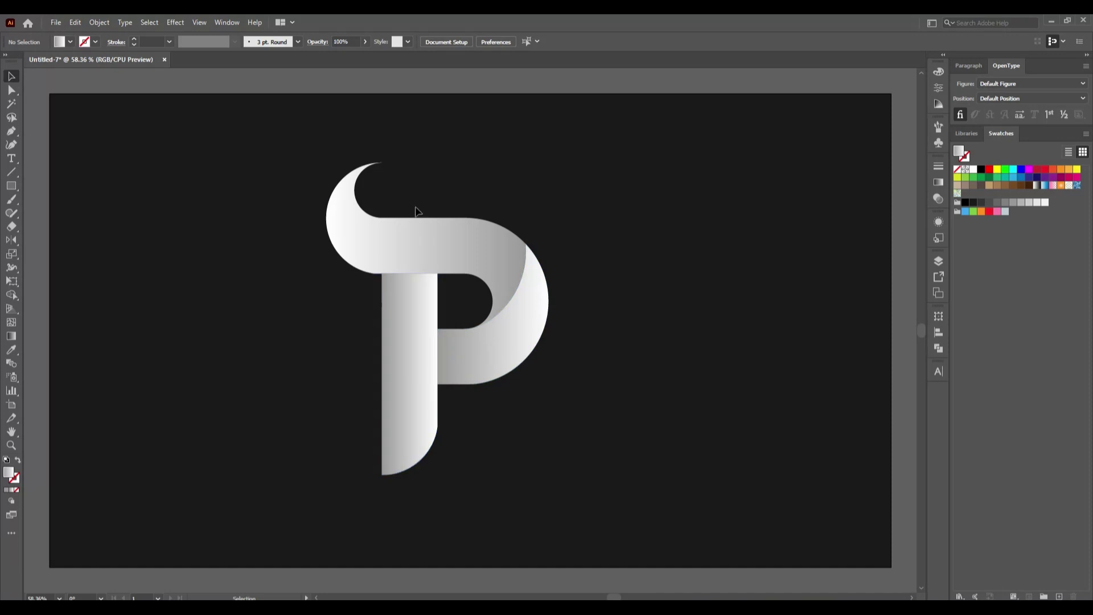
Redraw the upper hook's gradient diagonally from its upper tip toward the bowl, moving the grey stop inward and the midpoint toward it
{"action": "left_click", "coordinate": [448, 264]}
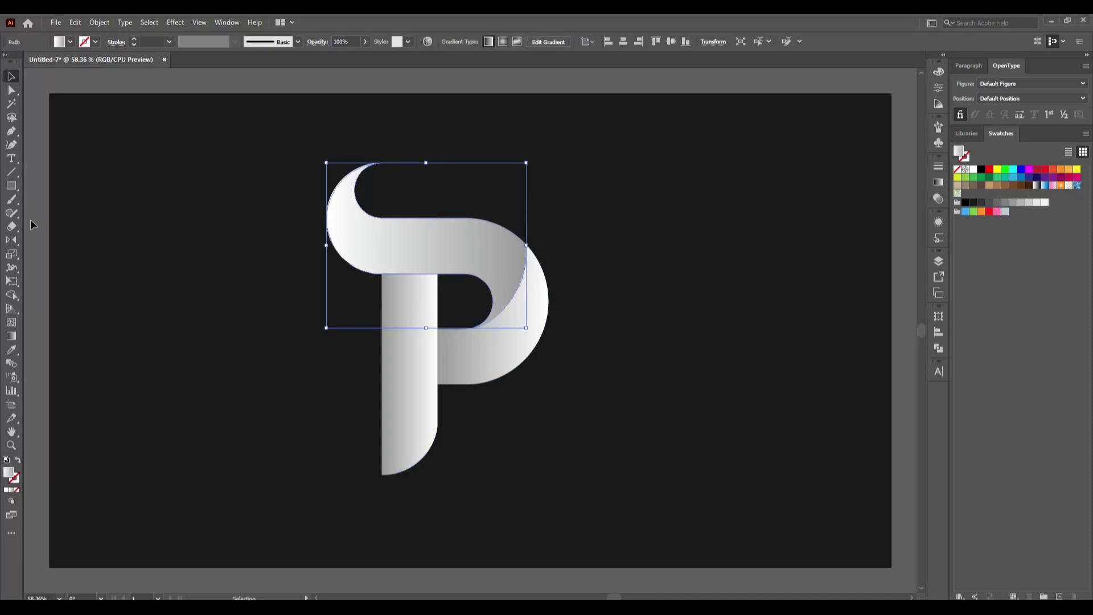
{"action": "left_click", "coordinate": [10, 336]}
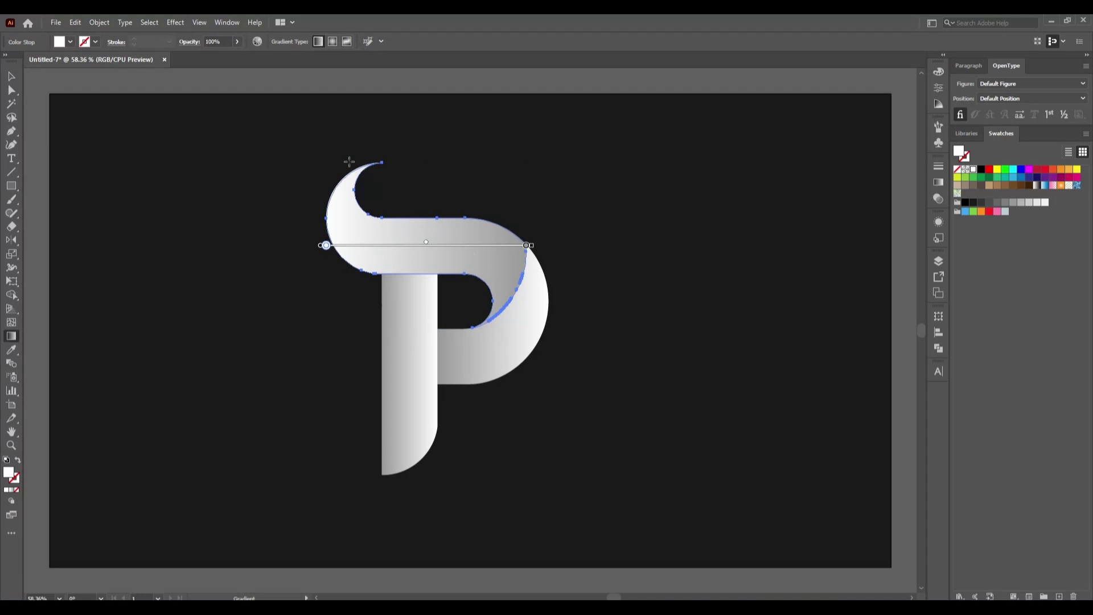
{"action": "mouse_move", "coordinate": [349, 161]}
{"action": "left_mouse_down"}
{"action": "mouse_move", "coordinate": [535, 347]}
{"action": "mouse_move", "coordinate": [545, 338]}
{"action": "left_mouse_up"}
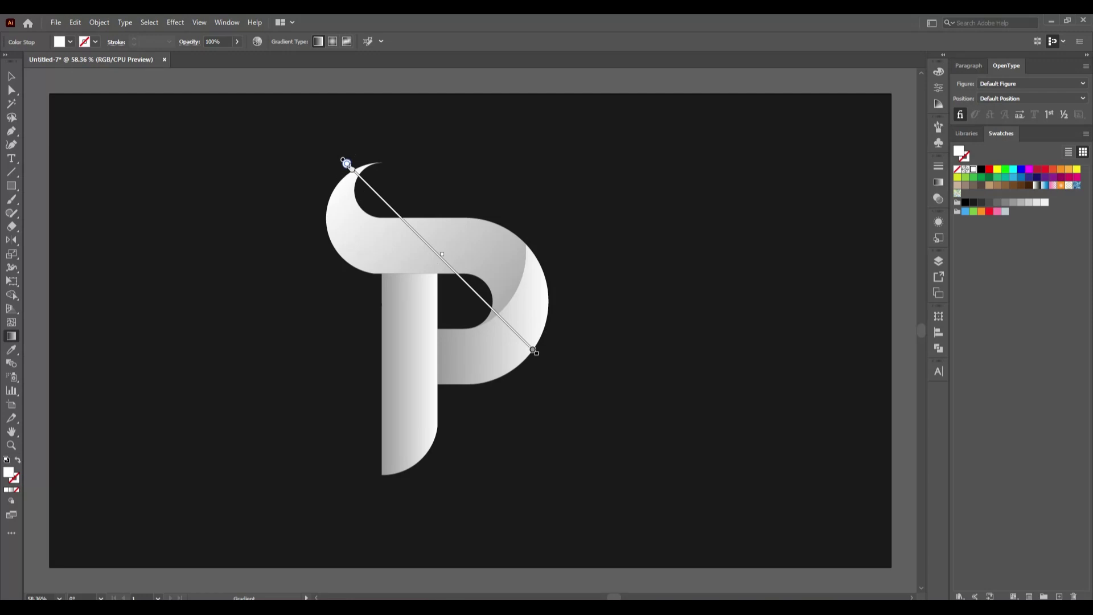
{"action": "mouse_move", "coordinate": [347, 164]}
{"action": "left_mouse_down"}
{"action": "mouse_move", "coordinate": [383, 198]}
{"action": "mouse_move", "coordinate": [347, 163]}
{"action": "left_mouse_up"}
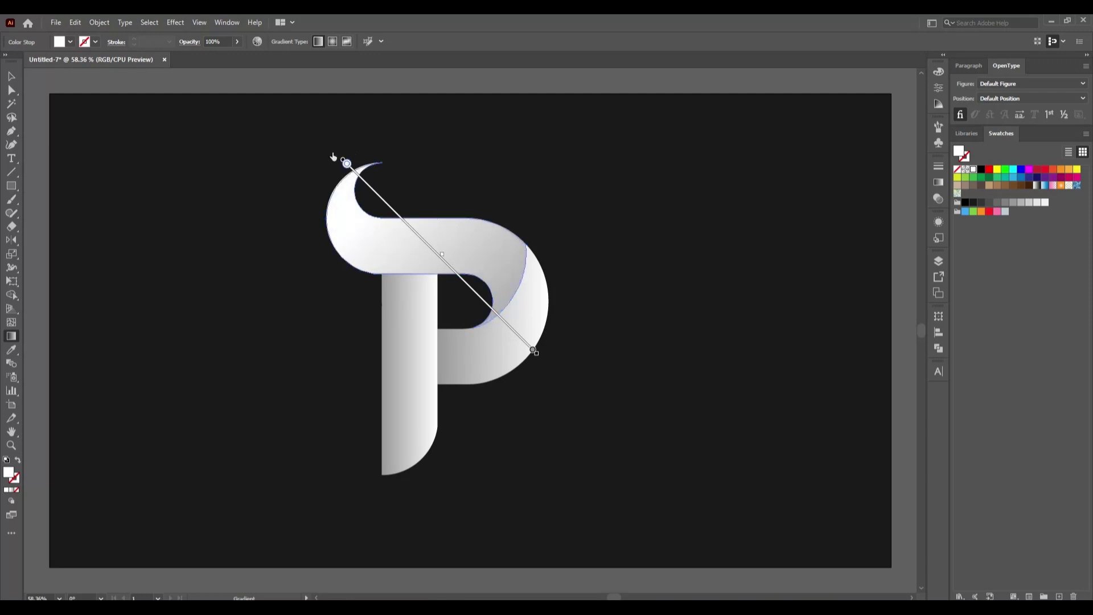
{"action": "mouse_move", "coordinate": [428, 252]}
{"action": "left_mouse_down"}
{"action": "mouse_move", "coordinate": [425, 239]}
{"action": "mouse_move", "coordinate": [490, 314]}
{"action": "left_mouse_up"}
{"action": "mouse_move", "coordinate": [533, 354]}
{"action": "left_mouse_down"}
{"action": "mouse_move", "coordinate": [487, 283]}
{"action": "mouse_move", "coordinate": [492, 310]}
{"action": "left_mouse_up"}
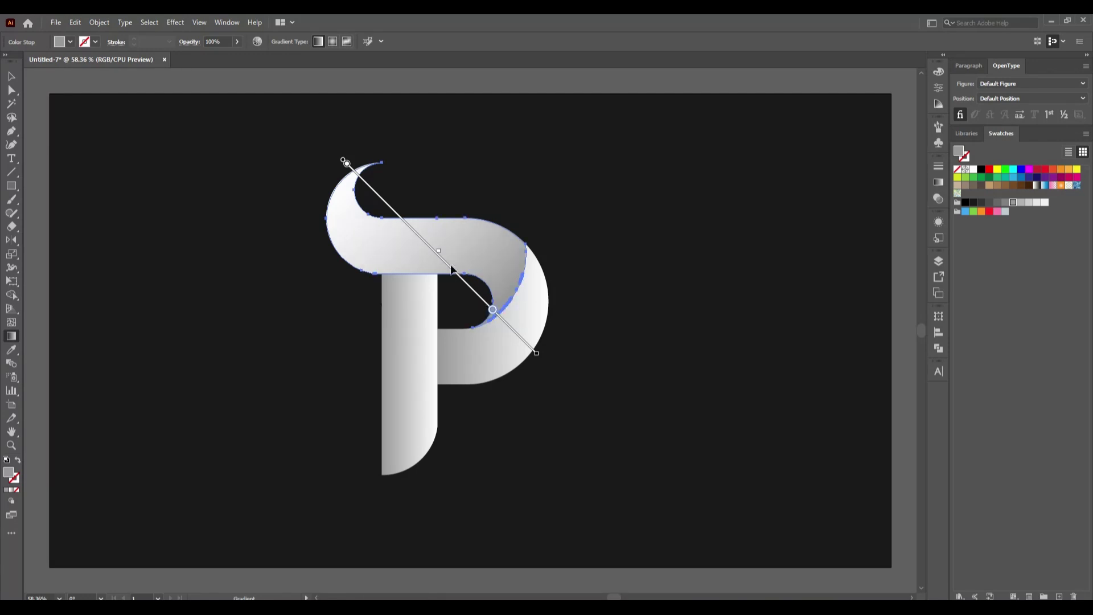
{"action": "left_click_drag", "start_coordinate": [439, 256], "coordinate": [457, 285]}
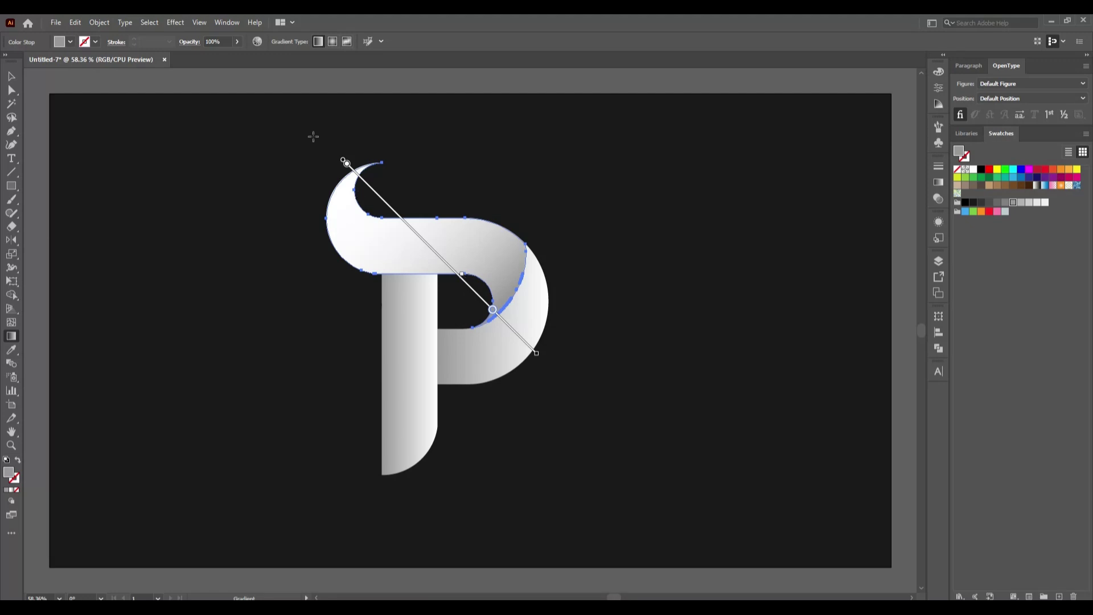
Shift the hook's diagonal gradient toward the bowl and slide its white stop inward to confine the grey shading to the fold
{"action": "left_click", "coordinate": [346, 164]}
{"action": "left_click_drag", "start_coordinate": [371, 191], "coordinate": [356, 177]}
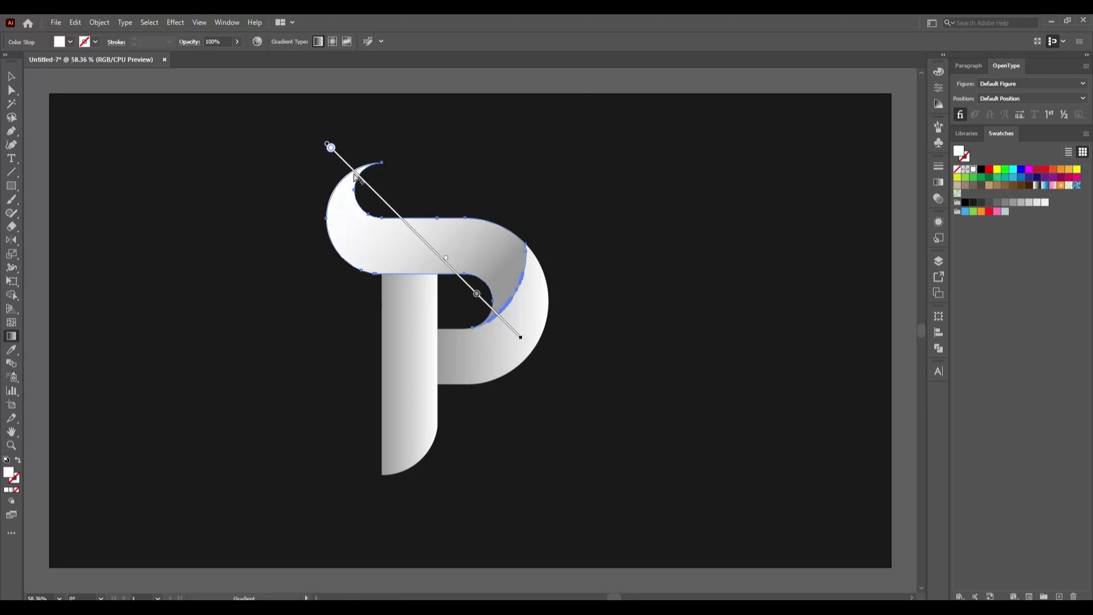
{"action": "left_click_drag", "start_coordinate": [477, 294], "coordinate": [495, 312]}
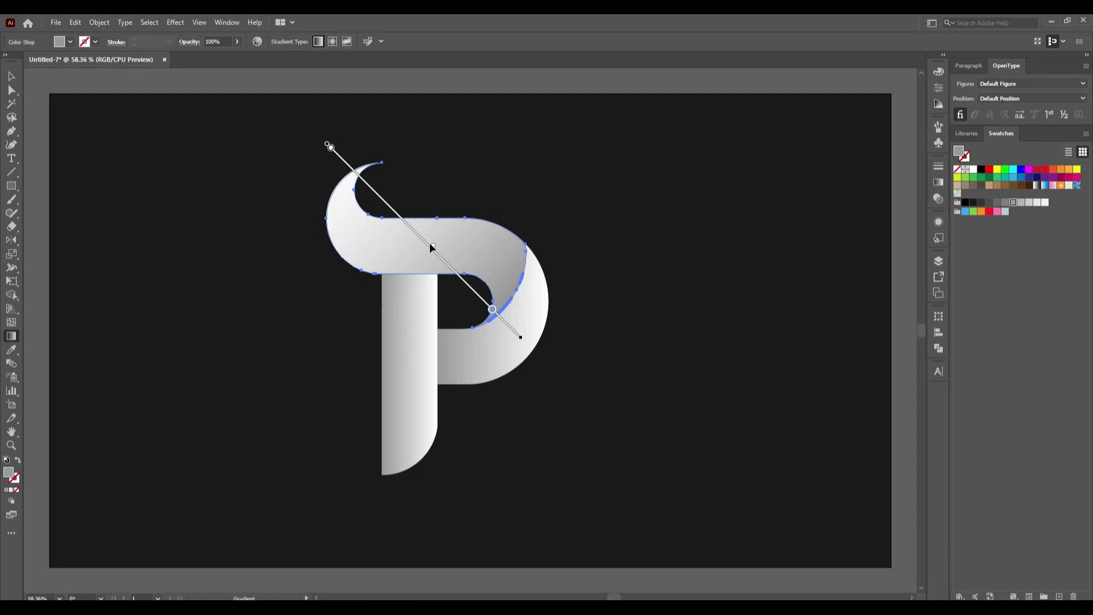
{"action": "left_click_drag", "start_coordinate": [443, 255], "coordinate": [459, 274]}
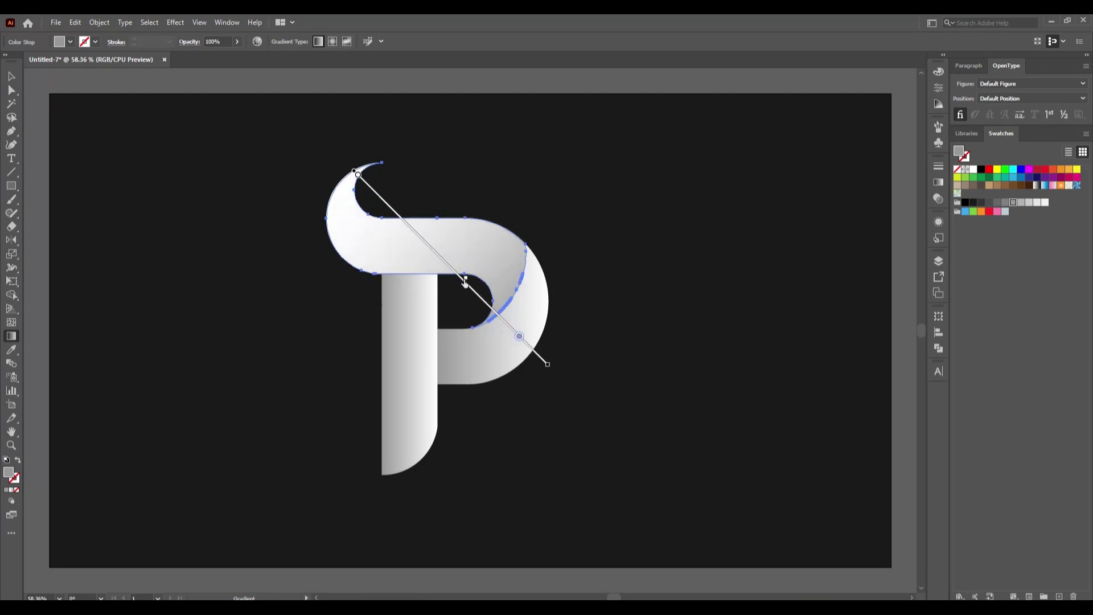
{"action": "left_click", "coordinate": [360, 176]}
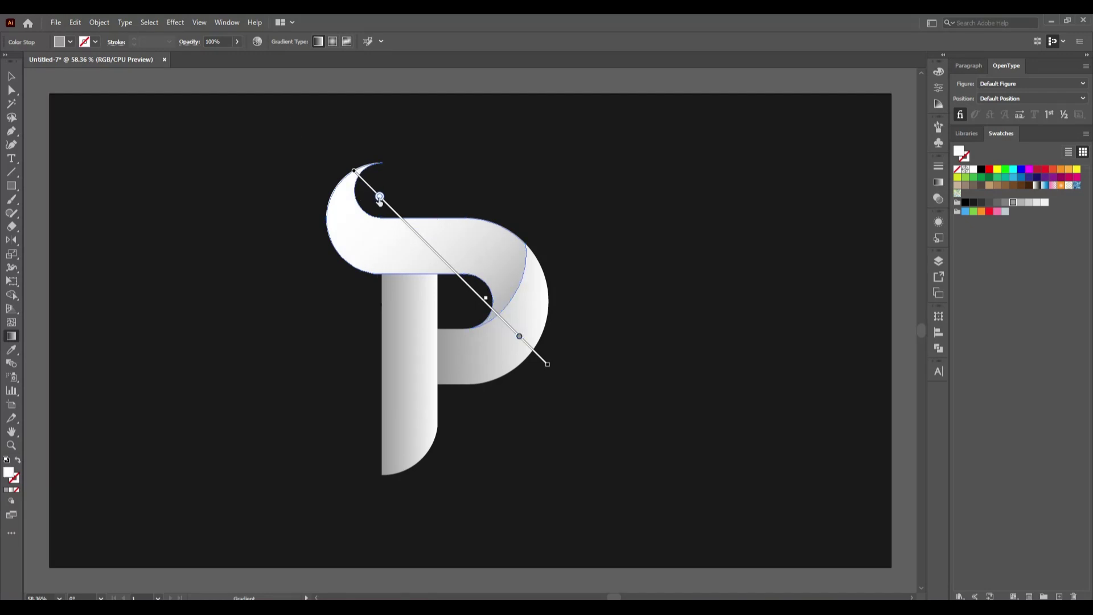
{"action": "left_click_drag", "start_coordinate": [373, 191], "coordinate": [405, 223]}
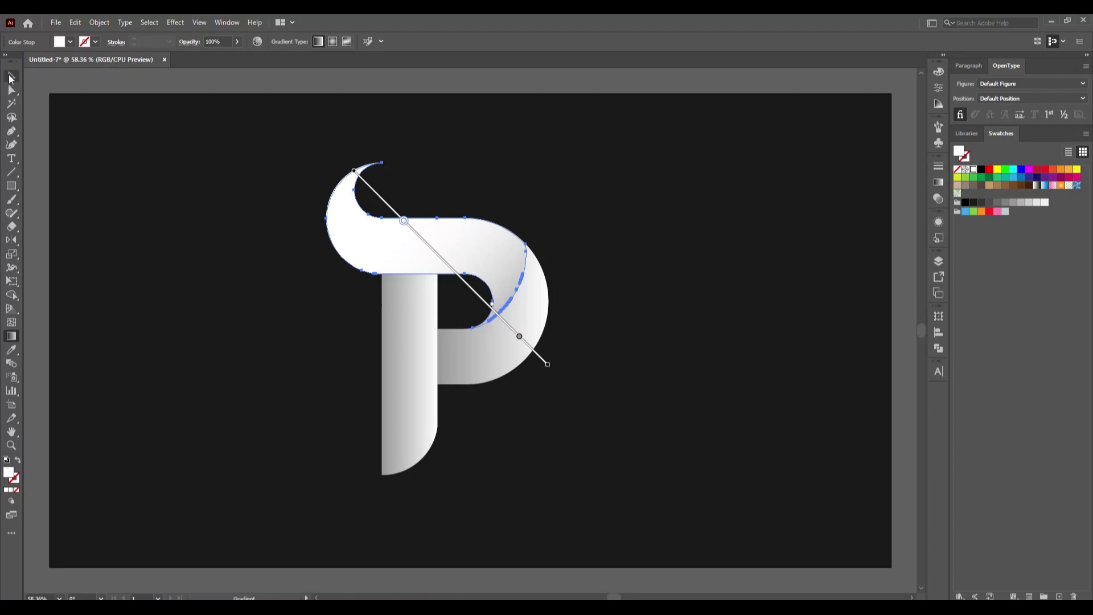
{"action": "key", "text": "v"}
{"action": "left_click", "coordinate": [262, 379]}
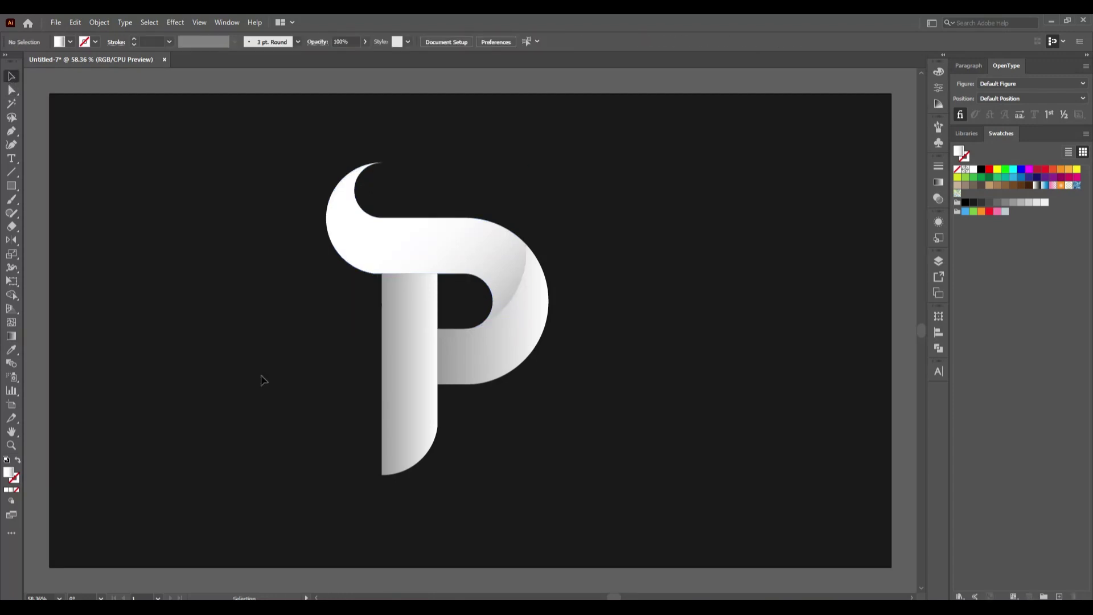
Redraw the lower bowl's gradient diagonally from the lower stem up to the bowl's outer edge, moving the white stop inward and the midpoint toward grey
{"action": "left_click", "coordinate": [494, 363]}
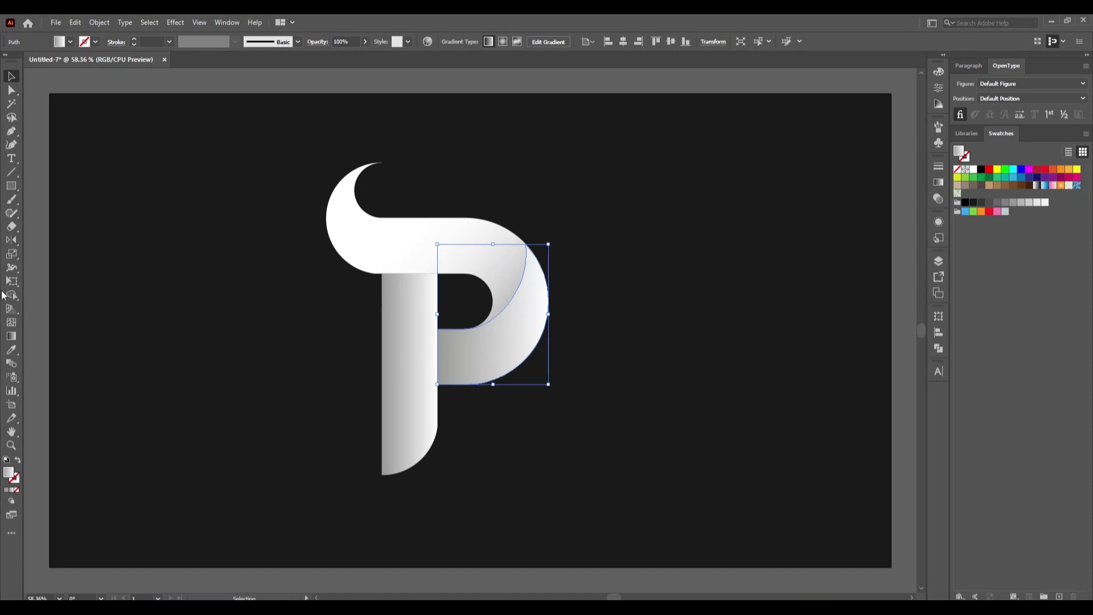
{"action": "left_click", "coordinate": [11, 336]}
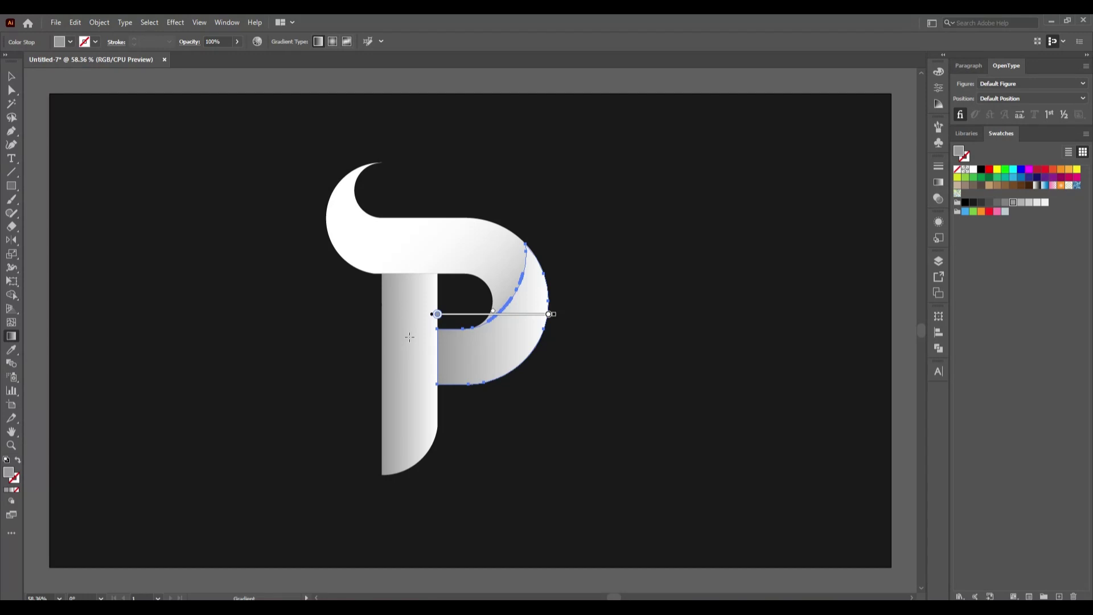
{"action": "left_click_drag", "start_coordinate": [423, 343], "coordinate": [549, 357]}
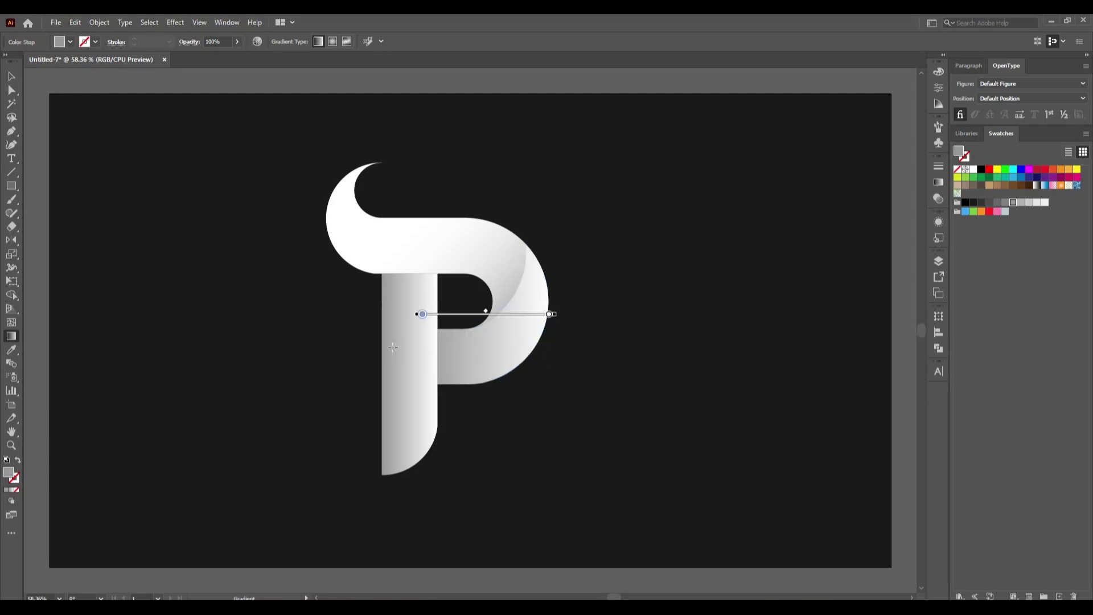
{"action": "left_click_drag", "start_coordinate": [396, 347], "coordinate": [579, 349]}
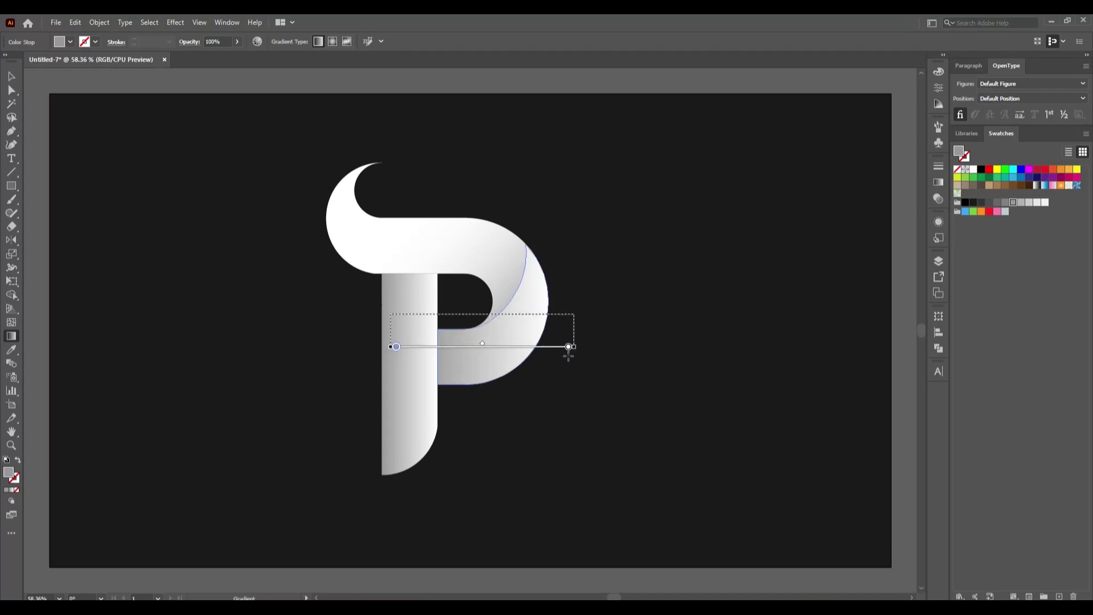
{"action": "key", "text": "ctrl+z"}
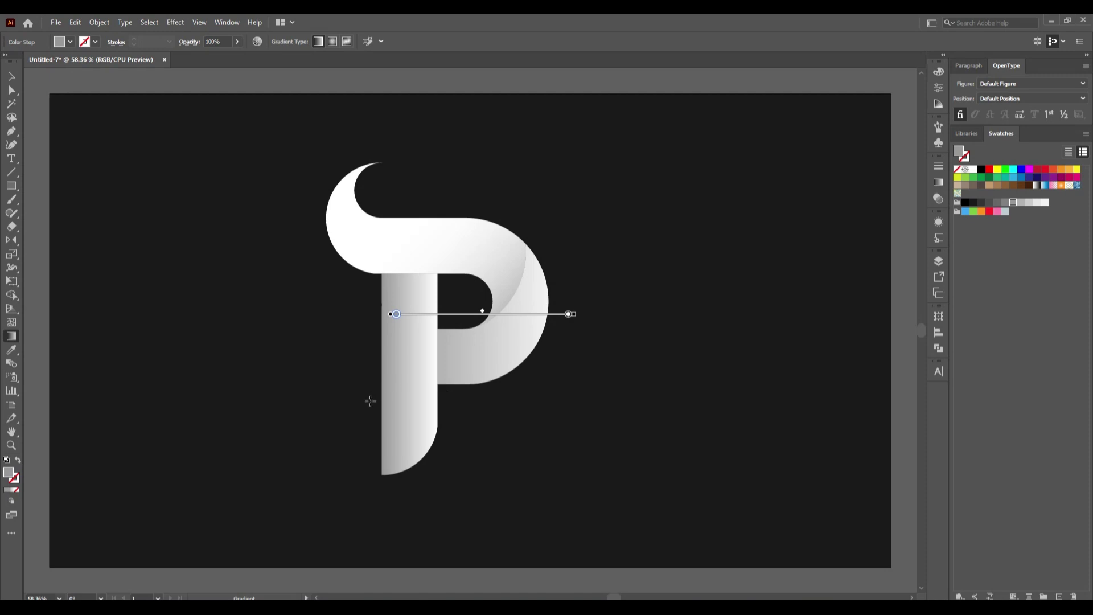
{"action": "left_click_drag", "start_coordinate": [370, 401], "coordinate": [528, 242]}
{"action": "left_click_drag", "start_coordinate": [560, 283], "coordinate": [559, 282]}
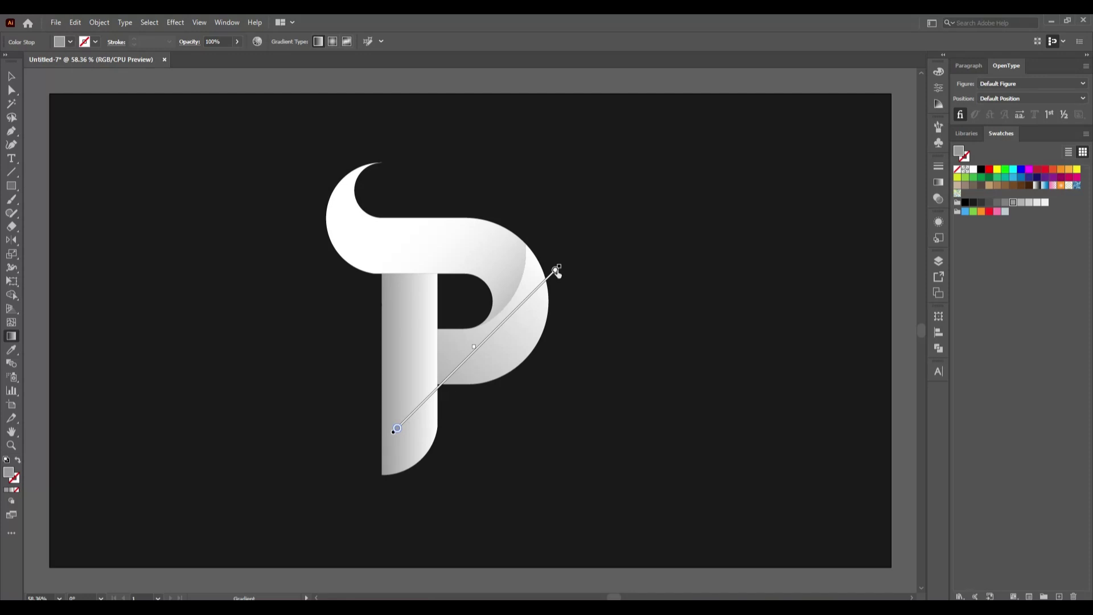
{"action": "mouse_move", "coordinate": [556, 269]}
{"action": "left_mouse_down"}
{"action": "mouse_move", "coordinate": [532, 292]}
{"action": "mouse_move", "coordinate": [539, 305]}
{"action": "left_mouse_up"}
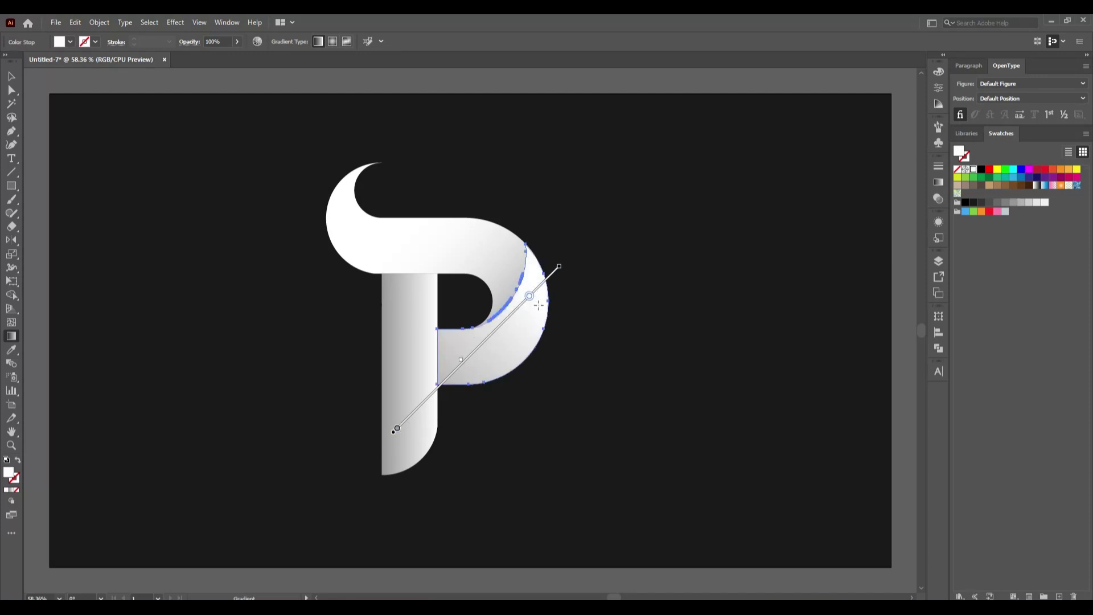
{"action": "left_click", "coordinate": [450, 371]}
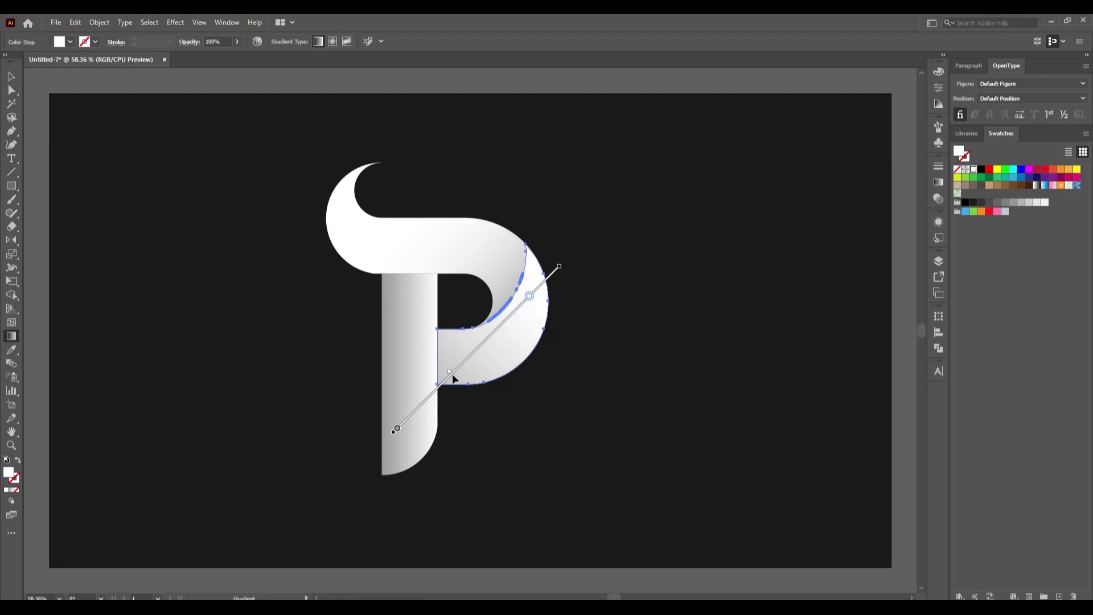
Redraw the vertical stem's gradient straight down, from grey within the upper bar to white below the stem's foot
{"action": "left_click", "coordinate": [12, 75]}
{"action": "left_click", "coordinate": [234, 349]}
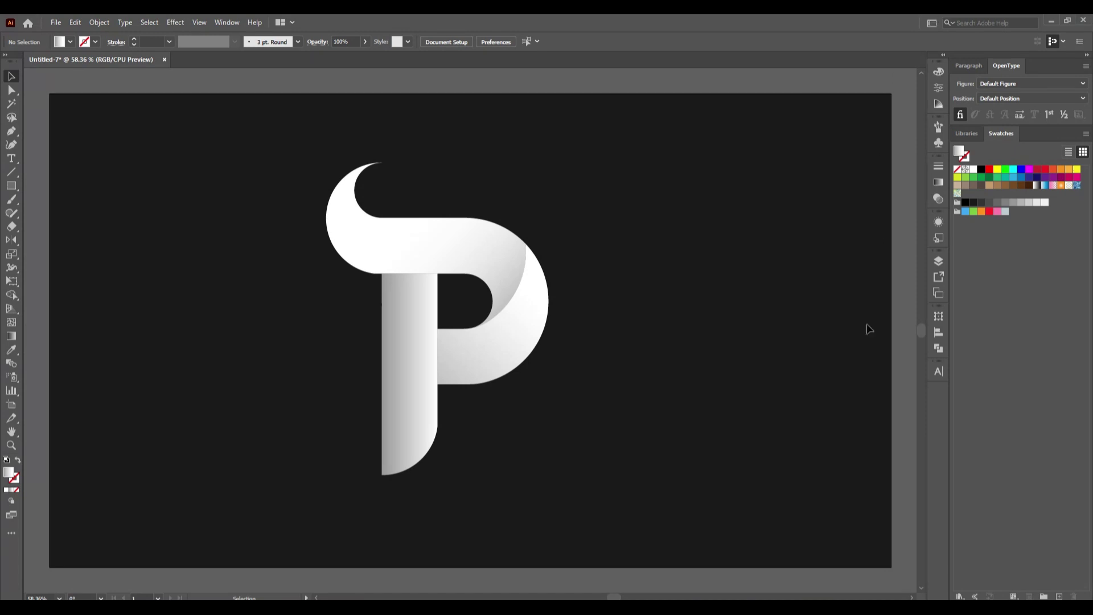
{"action": "left_click", "coordinate": [398, 419]}
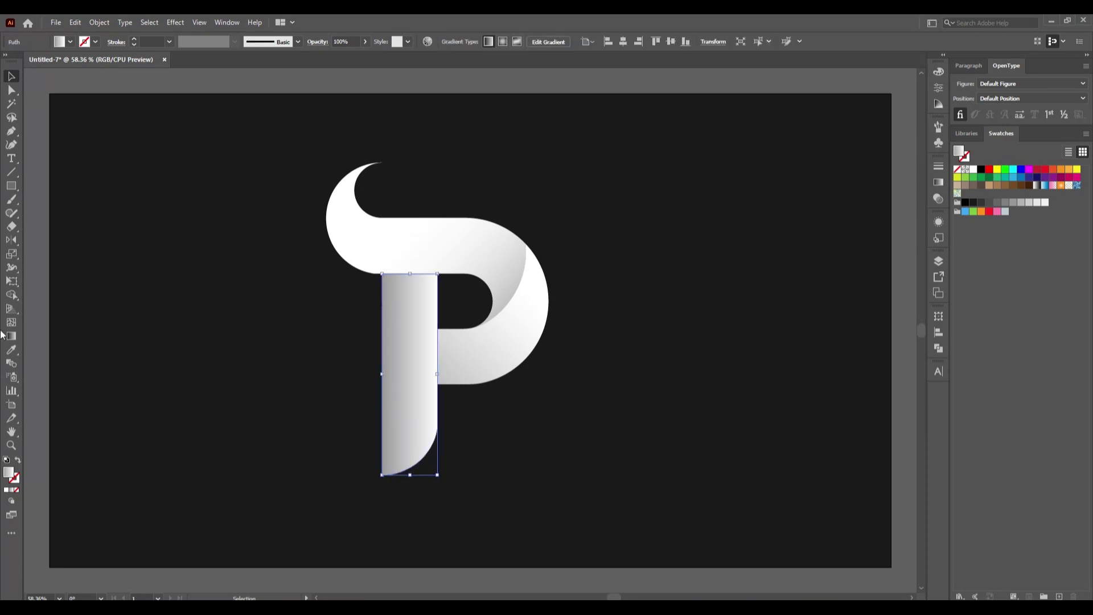
{"action": "left_click", "coordinate": [11, 336]}
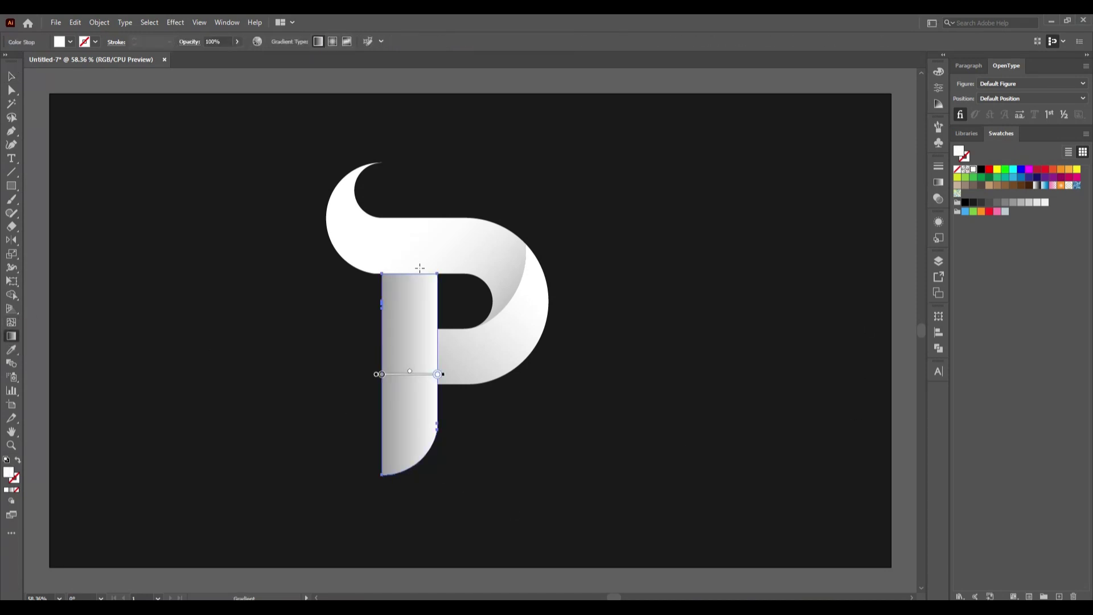
{"action": "left_click_drag", "start_coordinate": [409, 517], "coordinate": [409, 248]}
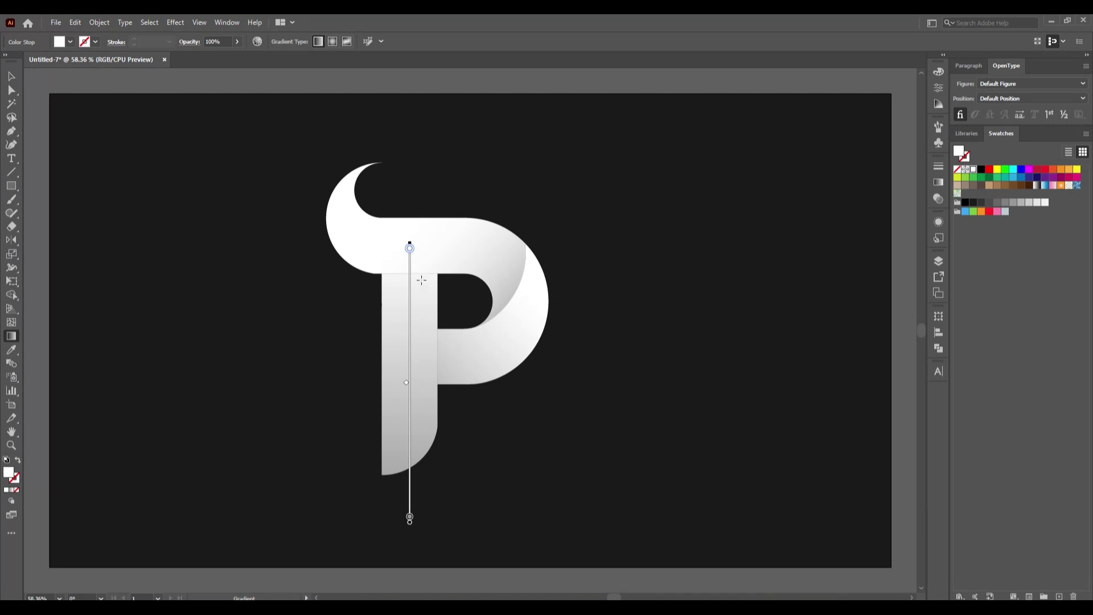
{"action": "left_click_drag", "start_coordinate": [409, 280], "coordinate": [409, 536]}
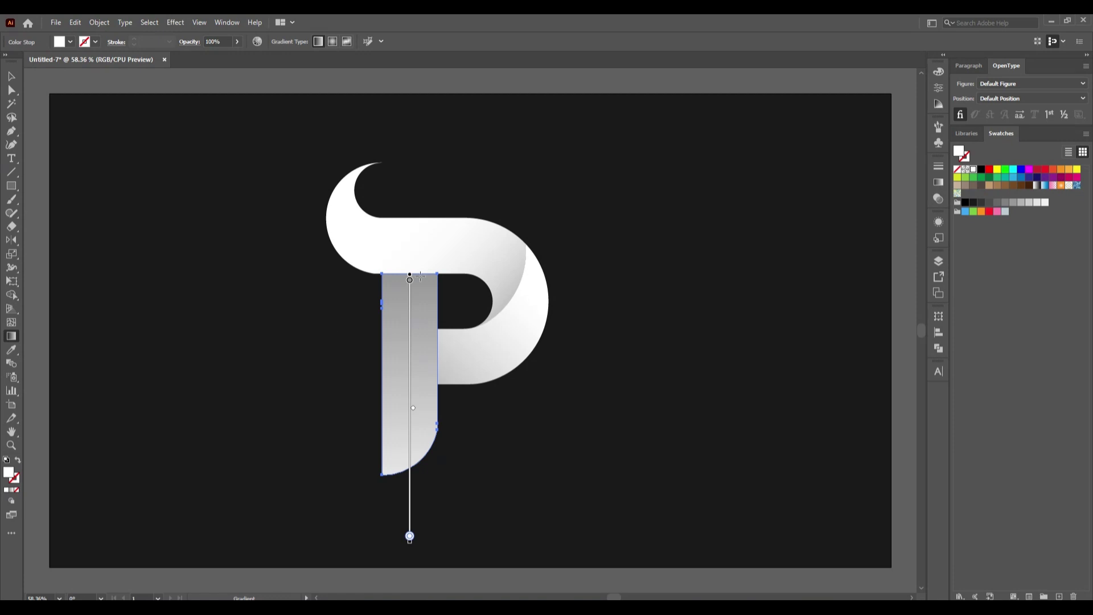
{"action": "left_click_drag", "start_coordinate": [411, 200], "coordinate": [408, 530]}
{"action": "scroll", "coordinate": [408, 398], "scroll_direction": "down", "scroll_amount": 3}
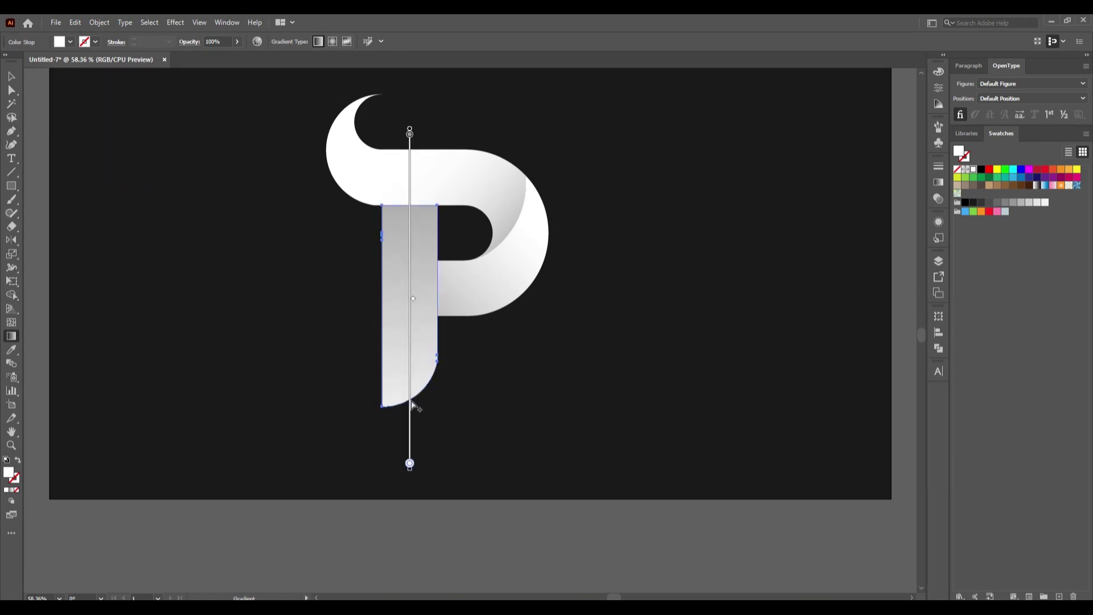
{"action": "left_click_drag", "start_coordinate": [410, 165], "coordinate": [401, 483]}
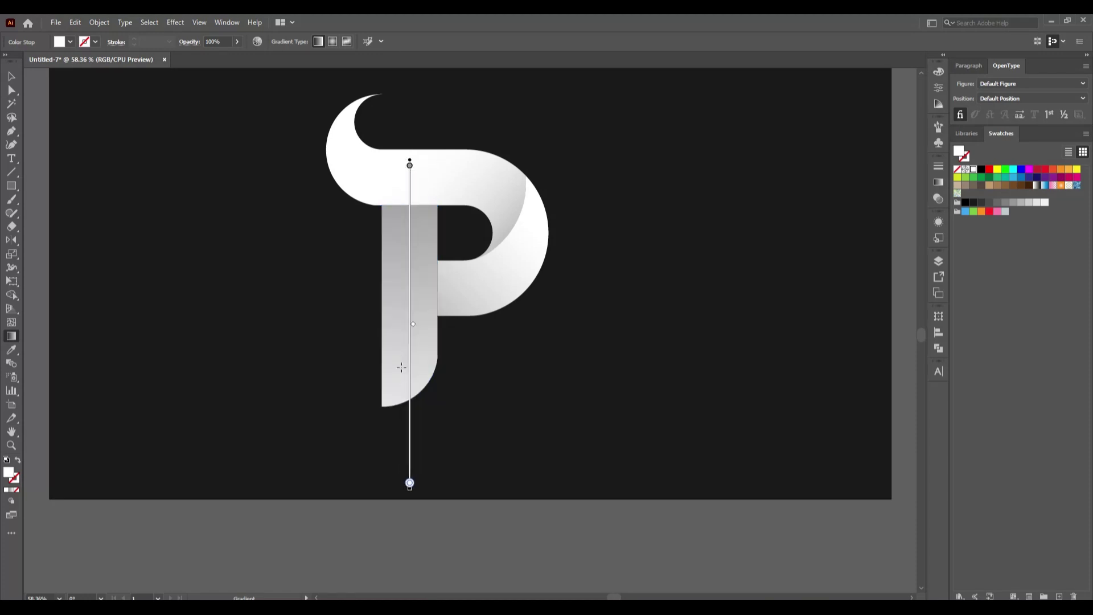
Adjust the stem gradient's stops and midpoint to confine the grey shading to just below the upper bar, then deselect the stem
{"action": "left_click_drag", "start_coordinate": [413, 324], "coordinate": [413, 233]}
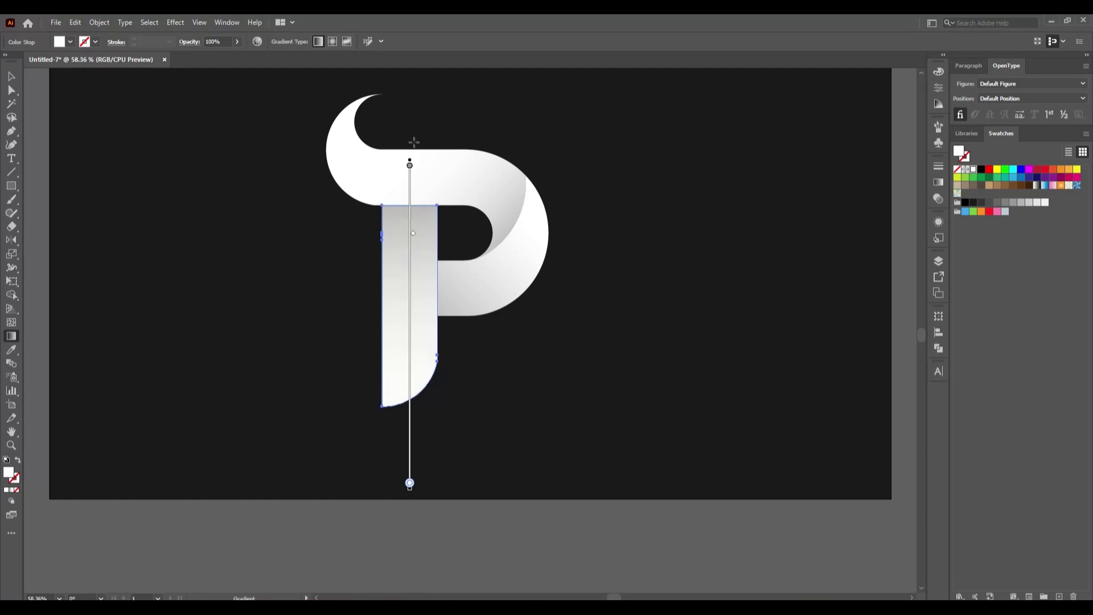
{"action": "left_click_drag", "start_coordinate": [410, 169], "coordinate": [410, 196]}
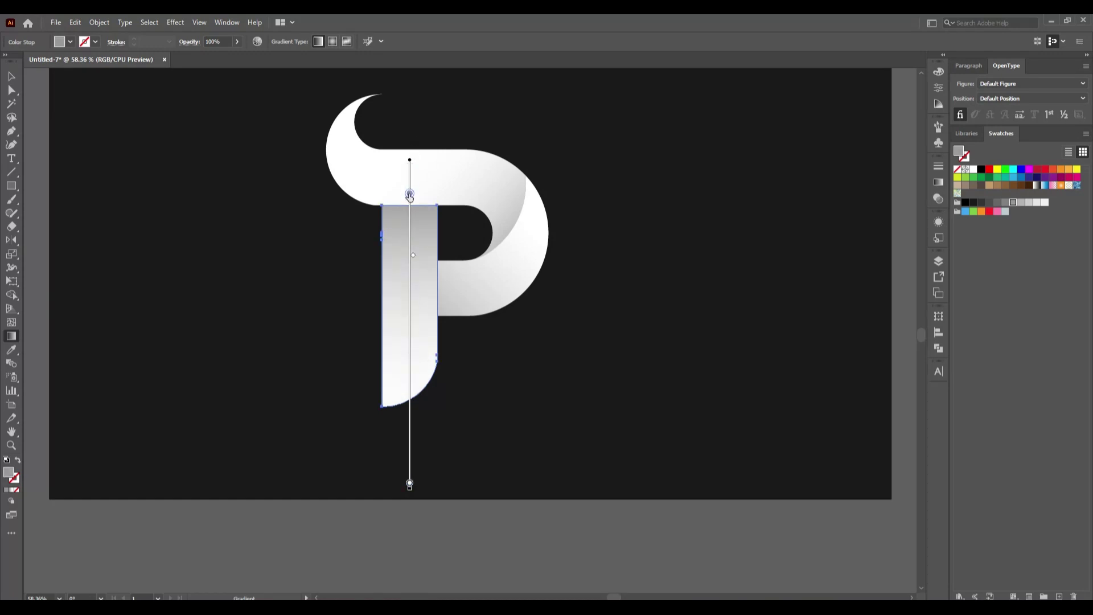
{"action": "left_click_drag", "start_coordinate": [410, 484], "coordinate": [406, 325]}
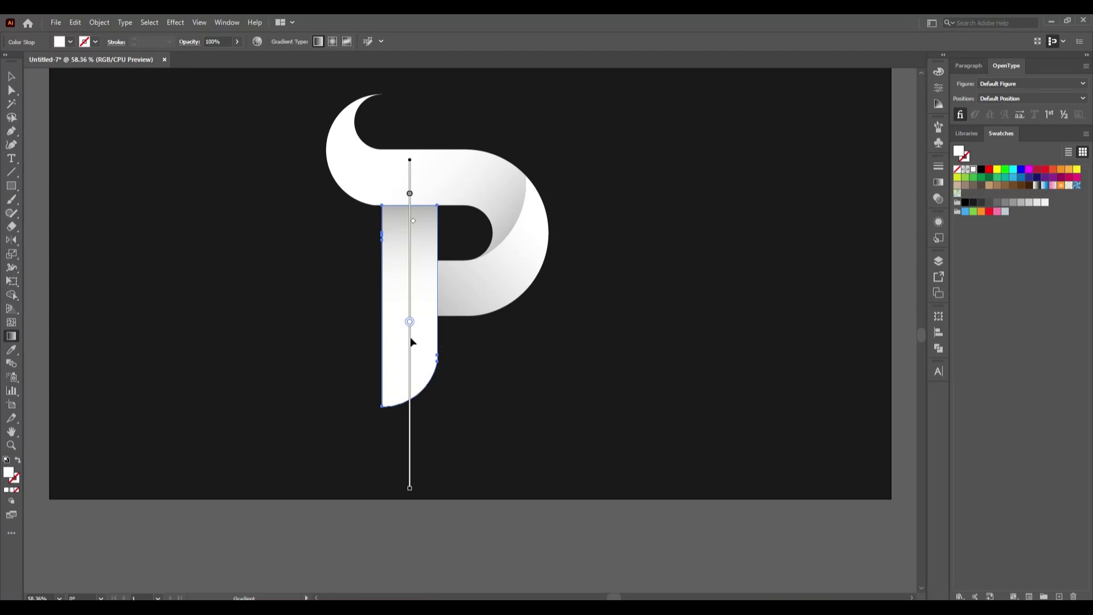
{"action": "left_click_drag", "start_coordinate": [408, 325], "coordinate": [409, 315]}
{"action": "left_click_drag", "start_coordinate": [409, 196], "coordinate": [410, 188]}
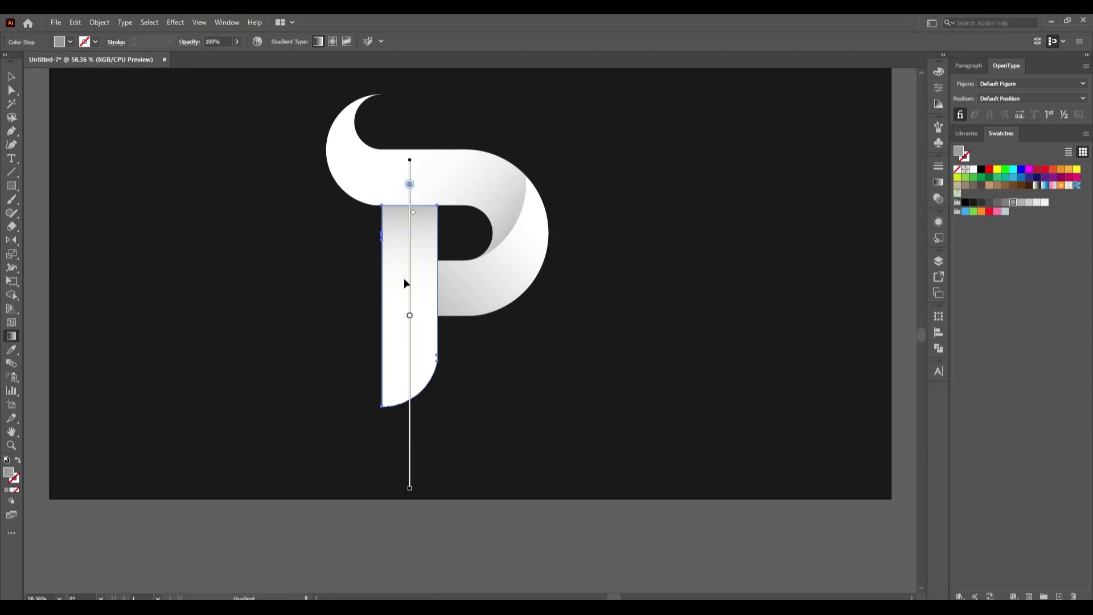
{"action": "left_click_drag", "start_coordinate": [410, 315], "coordinate": [409, 305]}
{"action": "left_click", "coordinate": [11, 75]}
{"action": "left_click", "coordinate": [138, 198]}
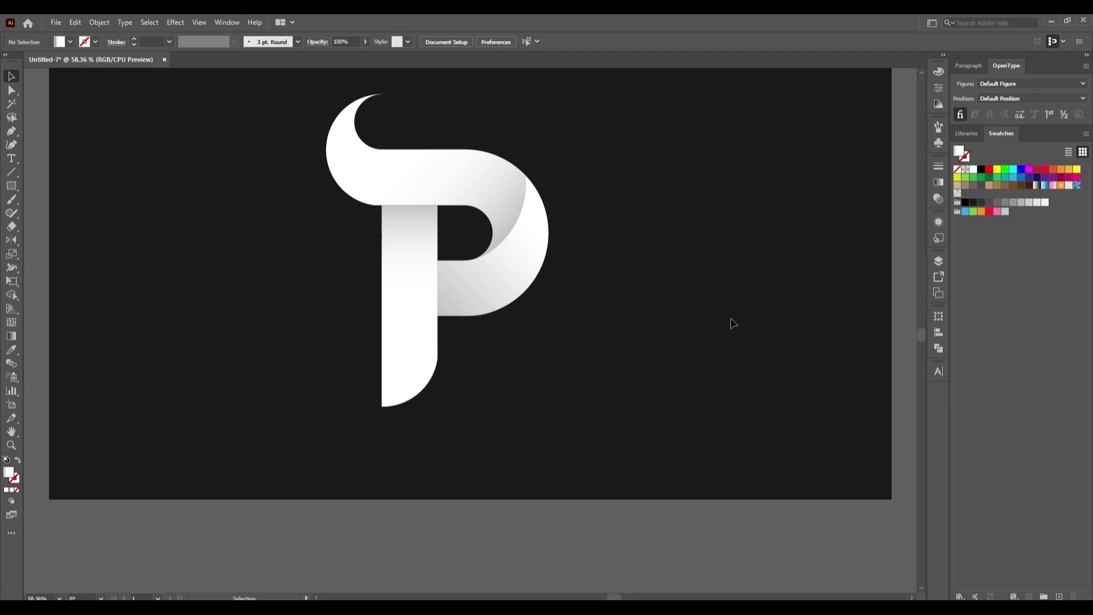
Group all parts of the P logo and center the group horizontally and vertically on the artboard
{"action": "scroll", "coordinate": [557, 415], "scroll_direction": "up", "scroll_amount": 1}
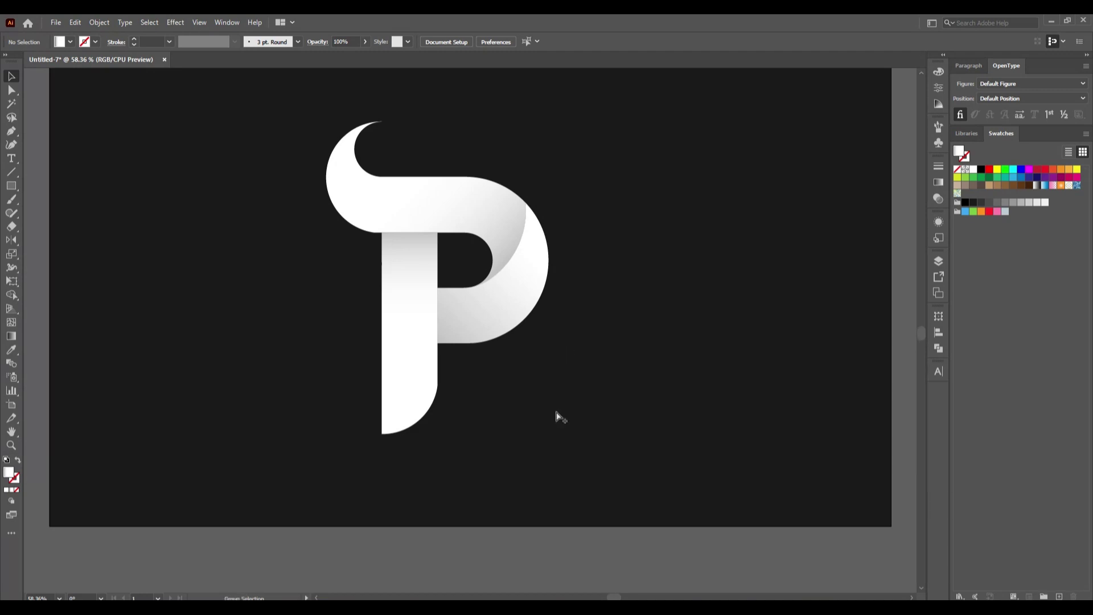
{"action": "scroll", "coordinate": [556, 412], "scroll_direction": "up", "scroll_amount": 1}
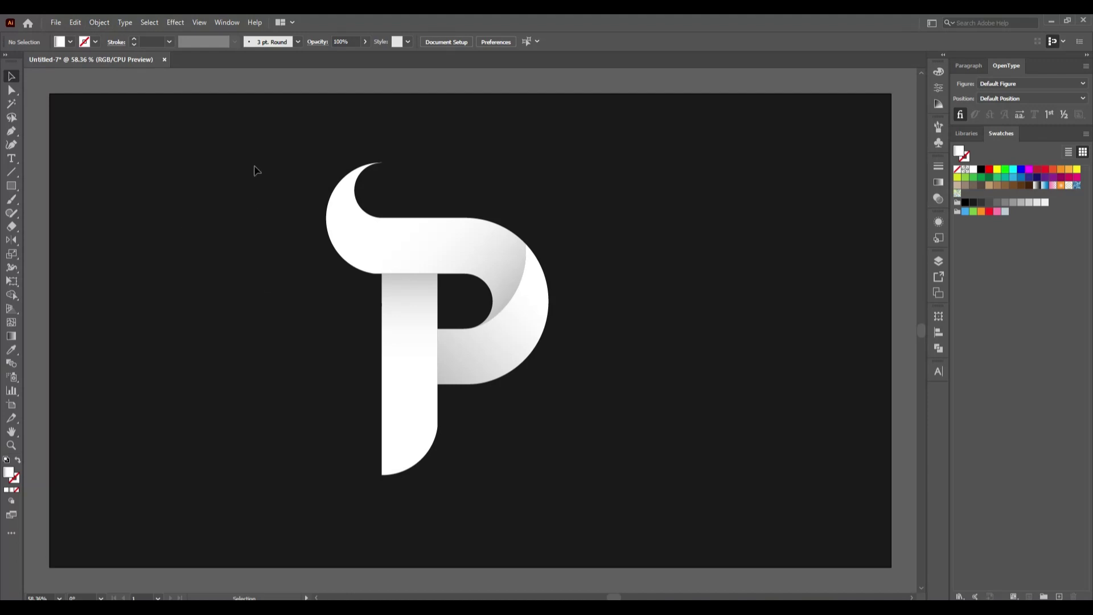
{"action": "left_click_drag", "start_coordinate": [256, 167], "coordinate": [725, 480]}
{"action": "right_click", "coordinate": [388, 293]}
{"action": "left_click", "coordinate": [452, 384]}
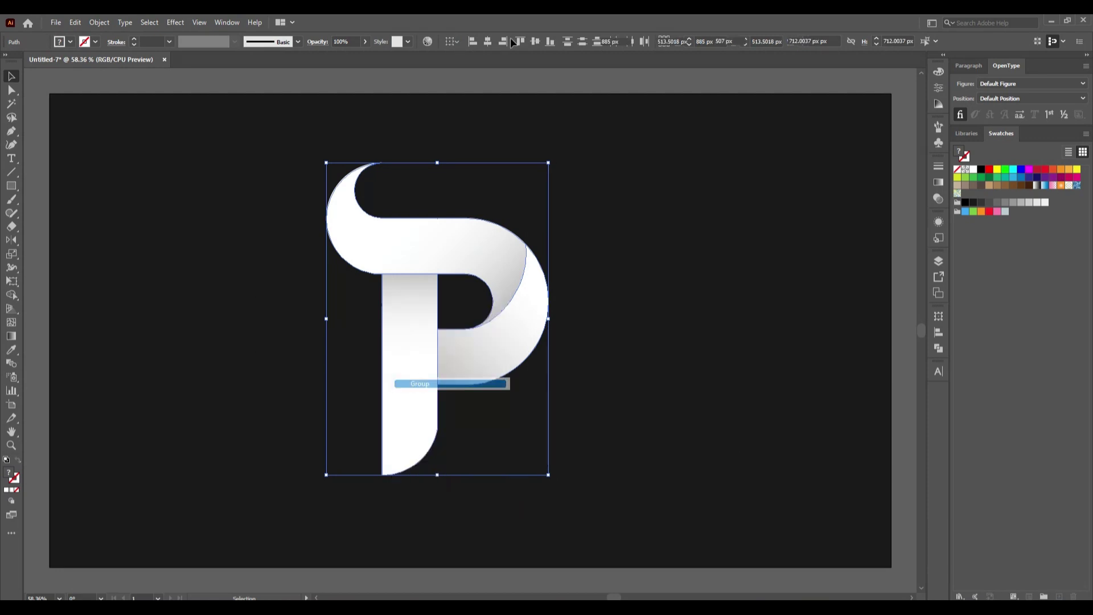
{"action": "left_click", "coordinate": [489, 46]}
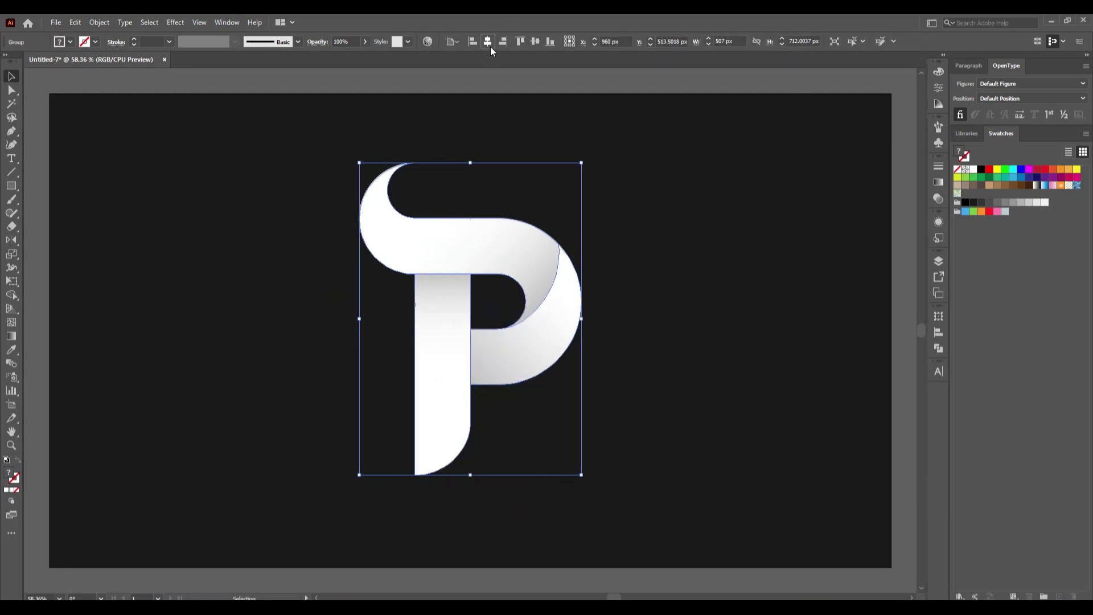
{"action": "left_click", "coordinate": [535, 42]}
{"action": "left_click", "coordinate": [713, 352]}
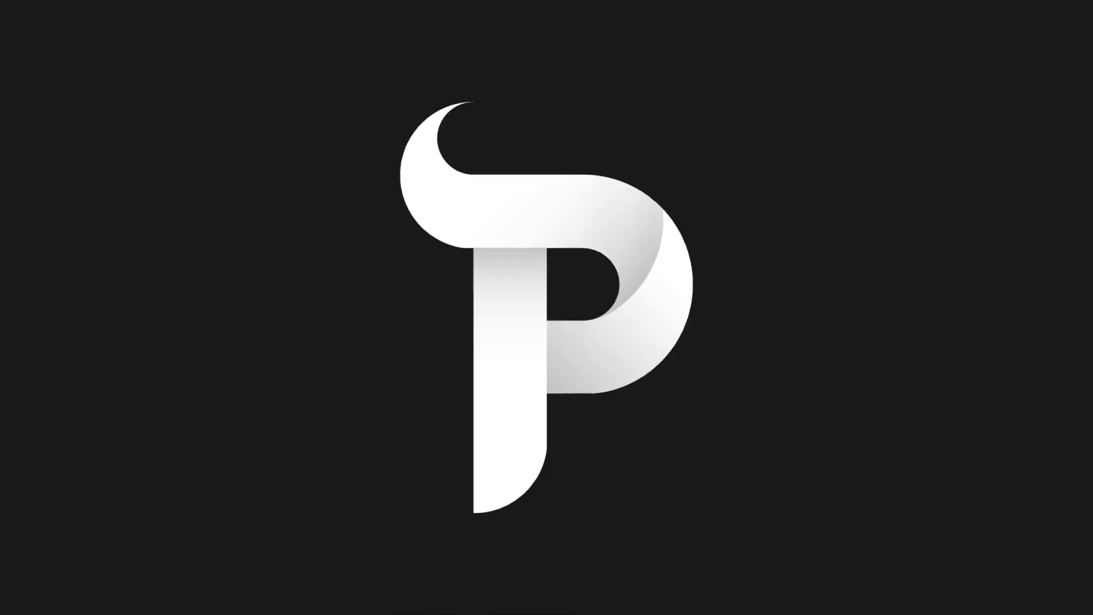